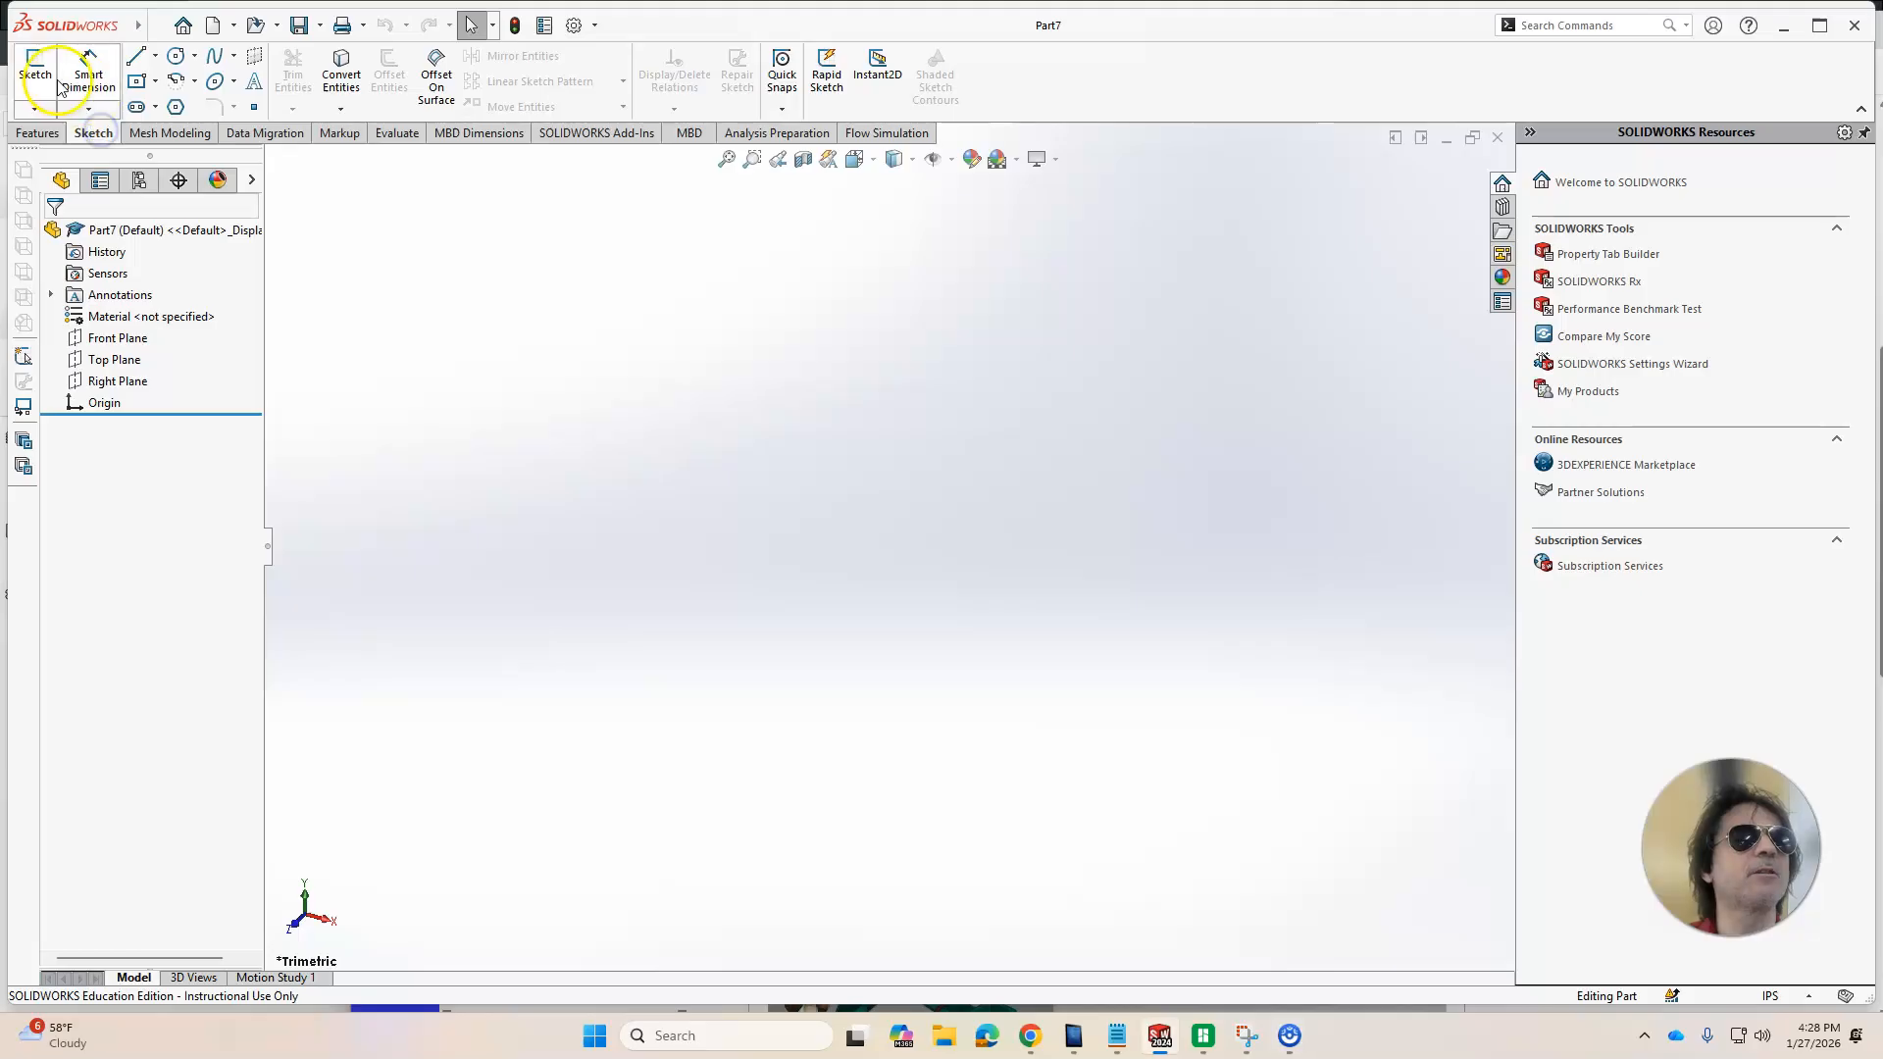
# Start a sketch on the Top Plane and draw a center rectangle about 2.35 in wide from the origin
pyautogui.click(34, 63)
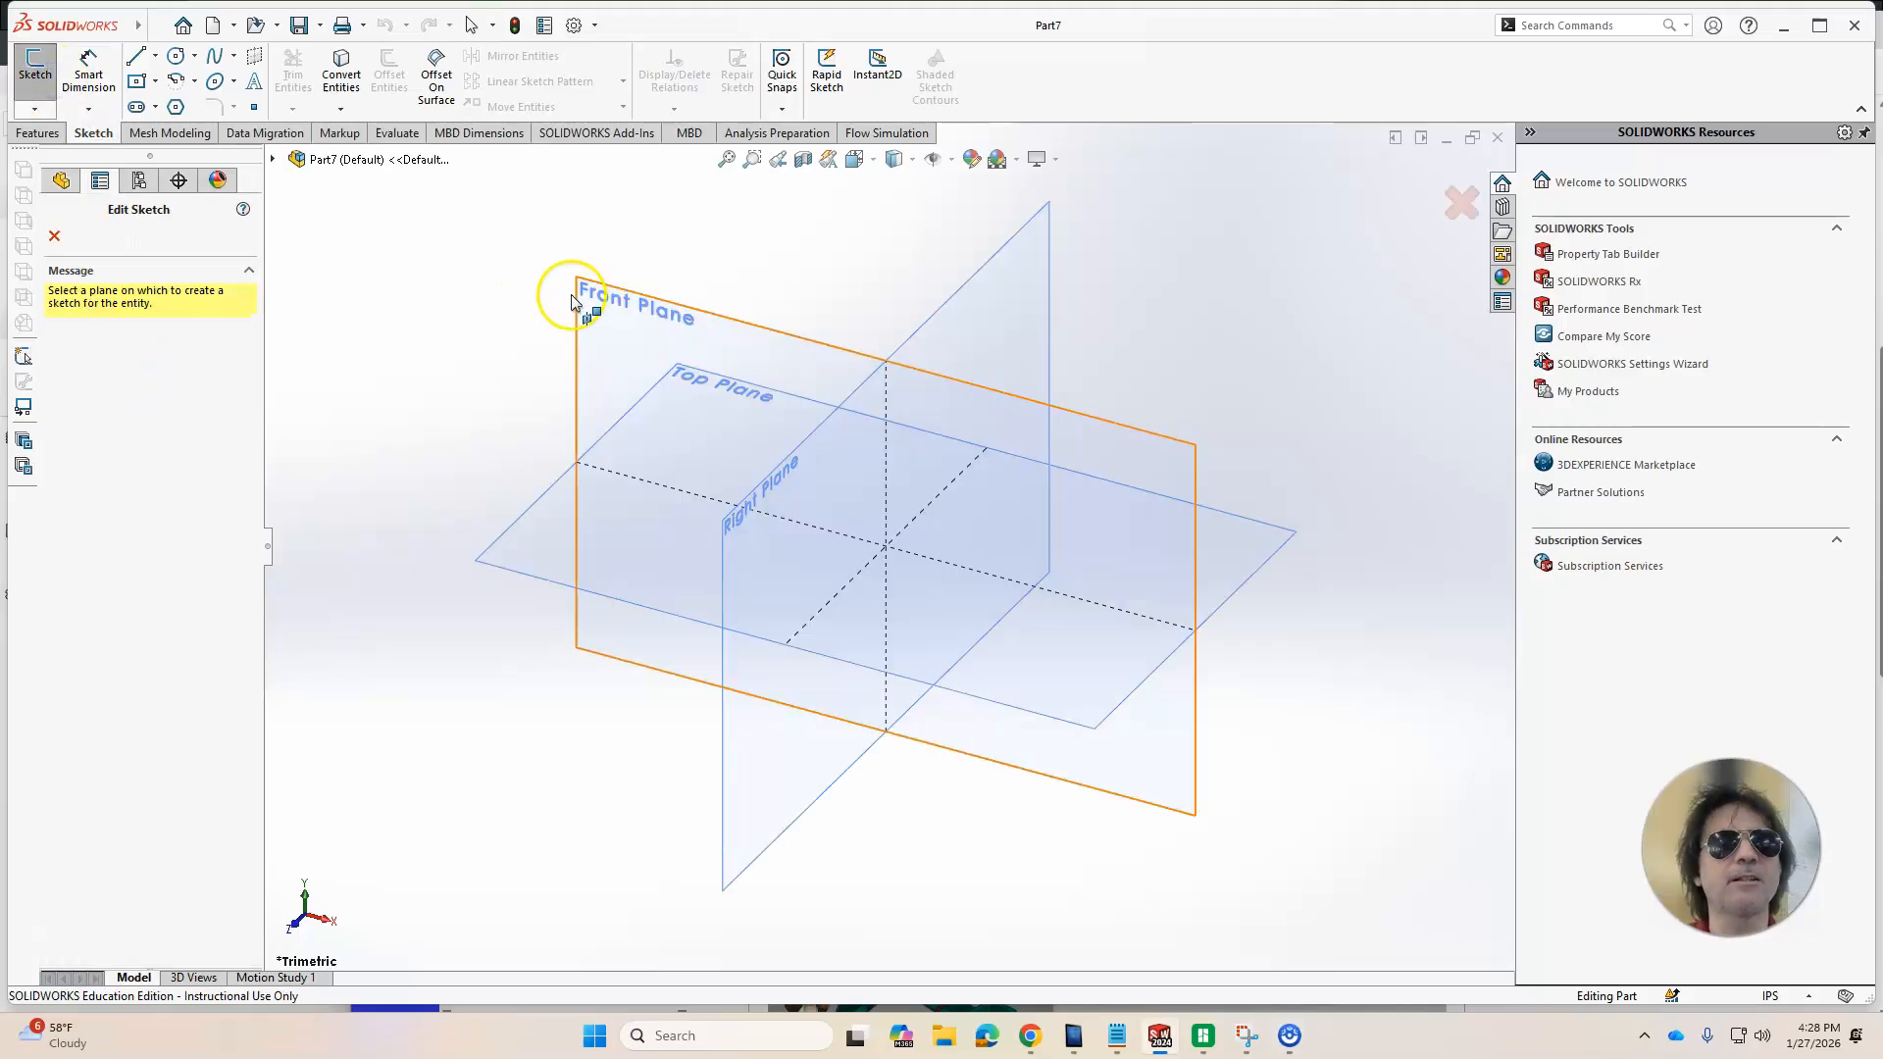
pyautogui.click(567, 474)
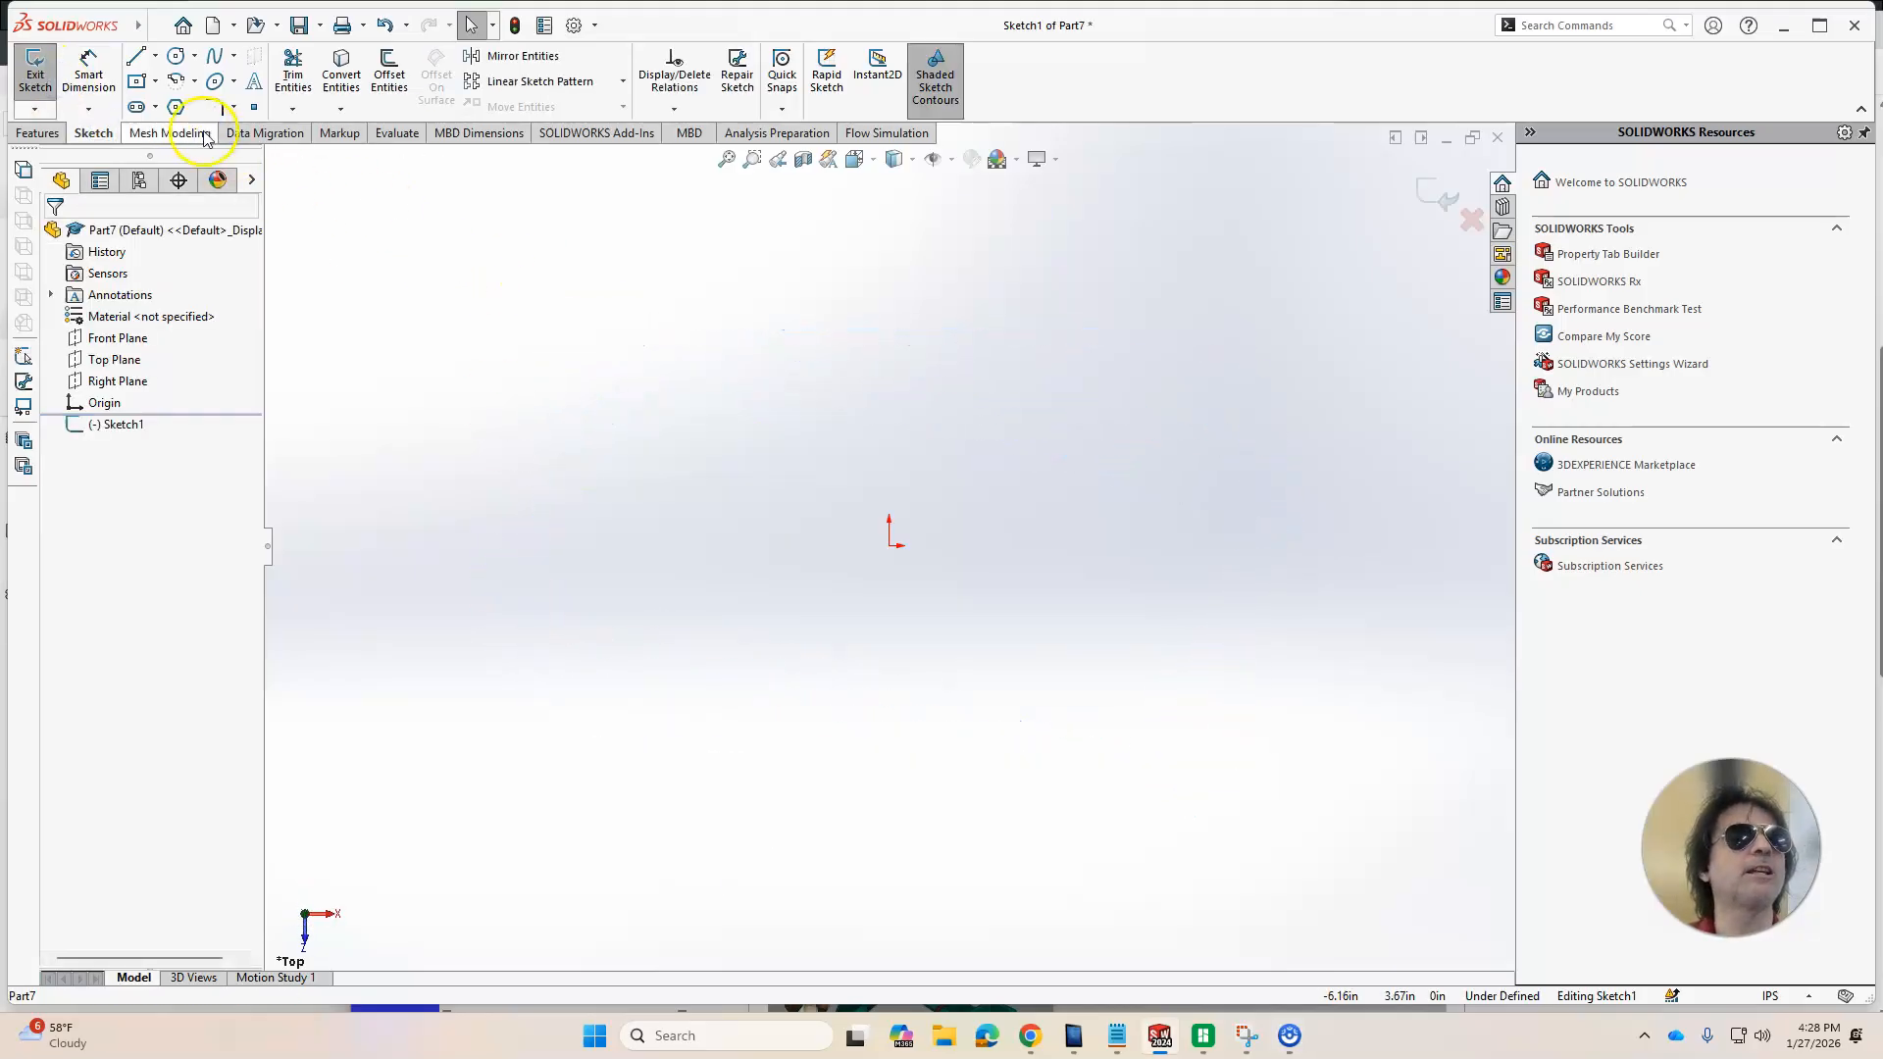
pyautogui.click(155, 82)
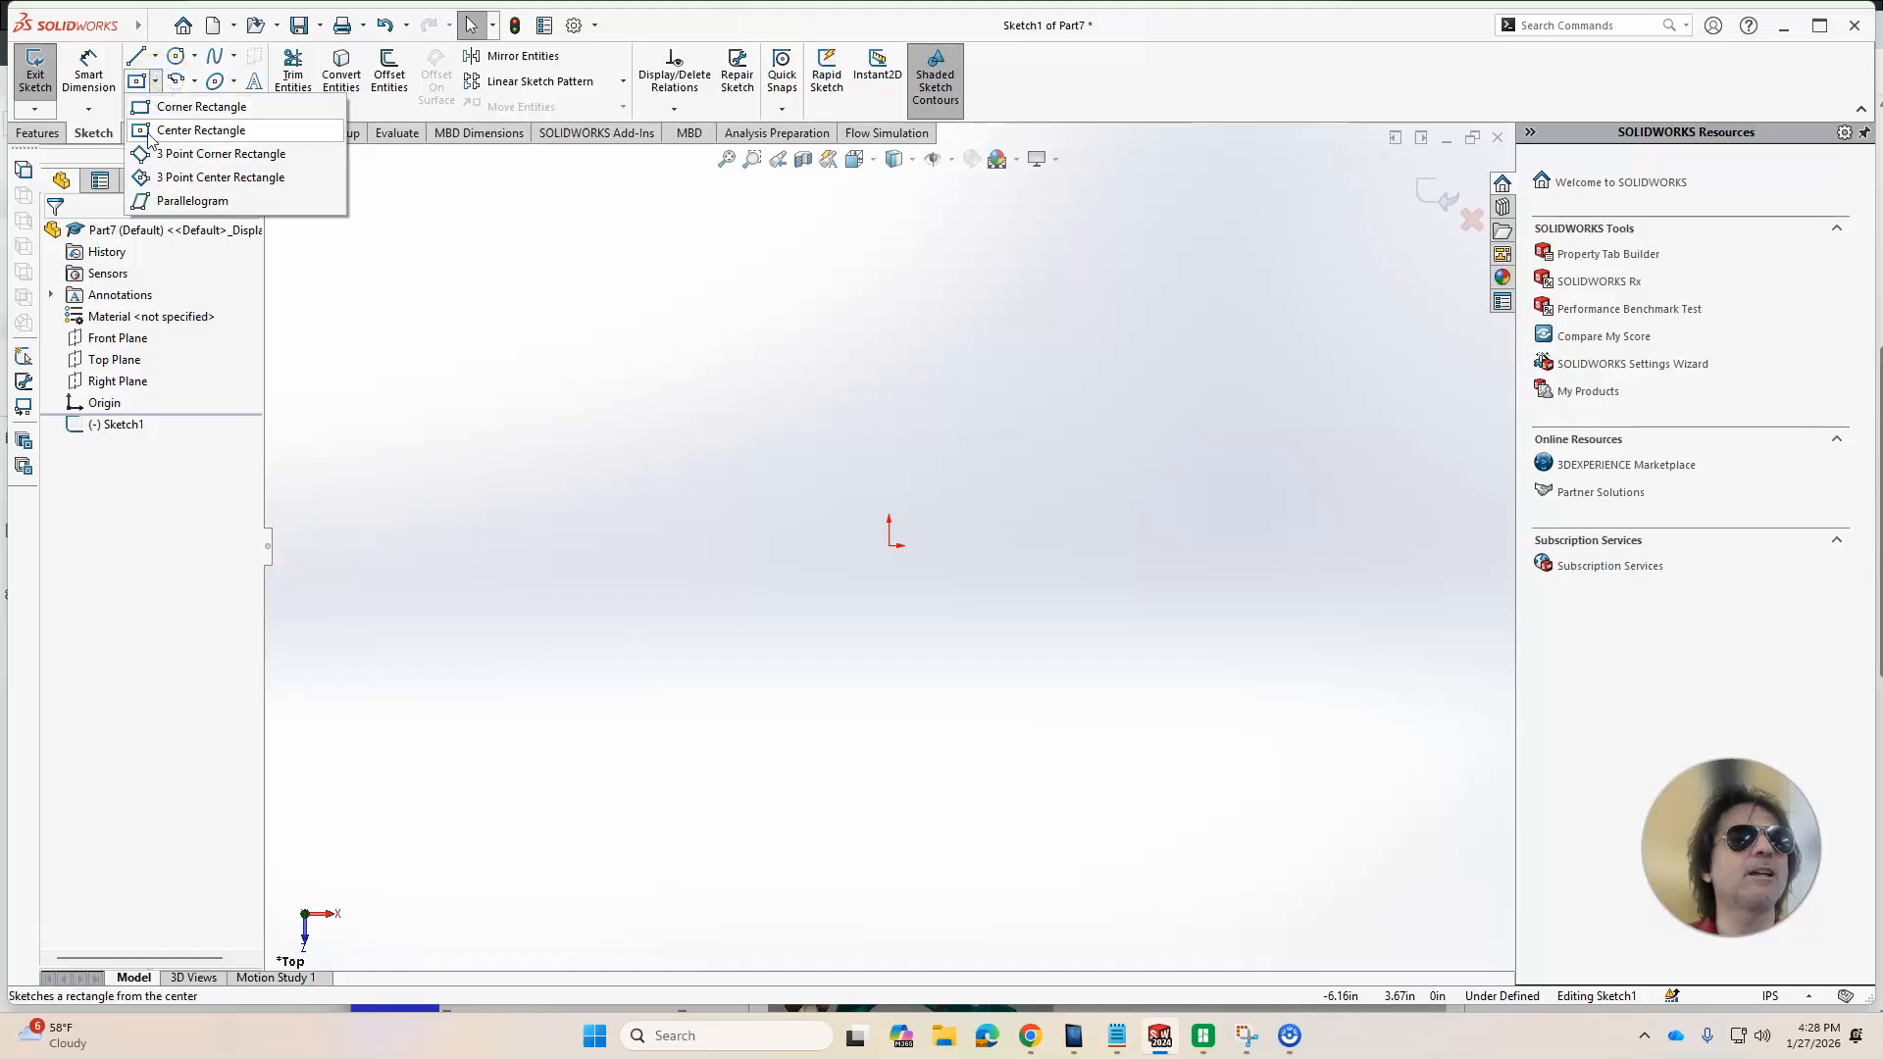
pyautogui.click(162, 130)
pyautogui.click(891, 547)
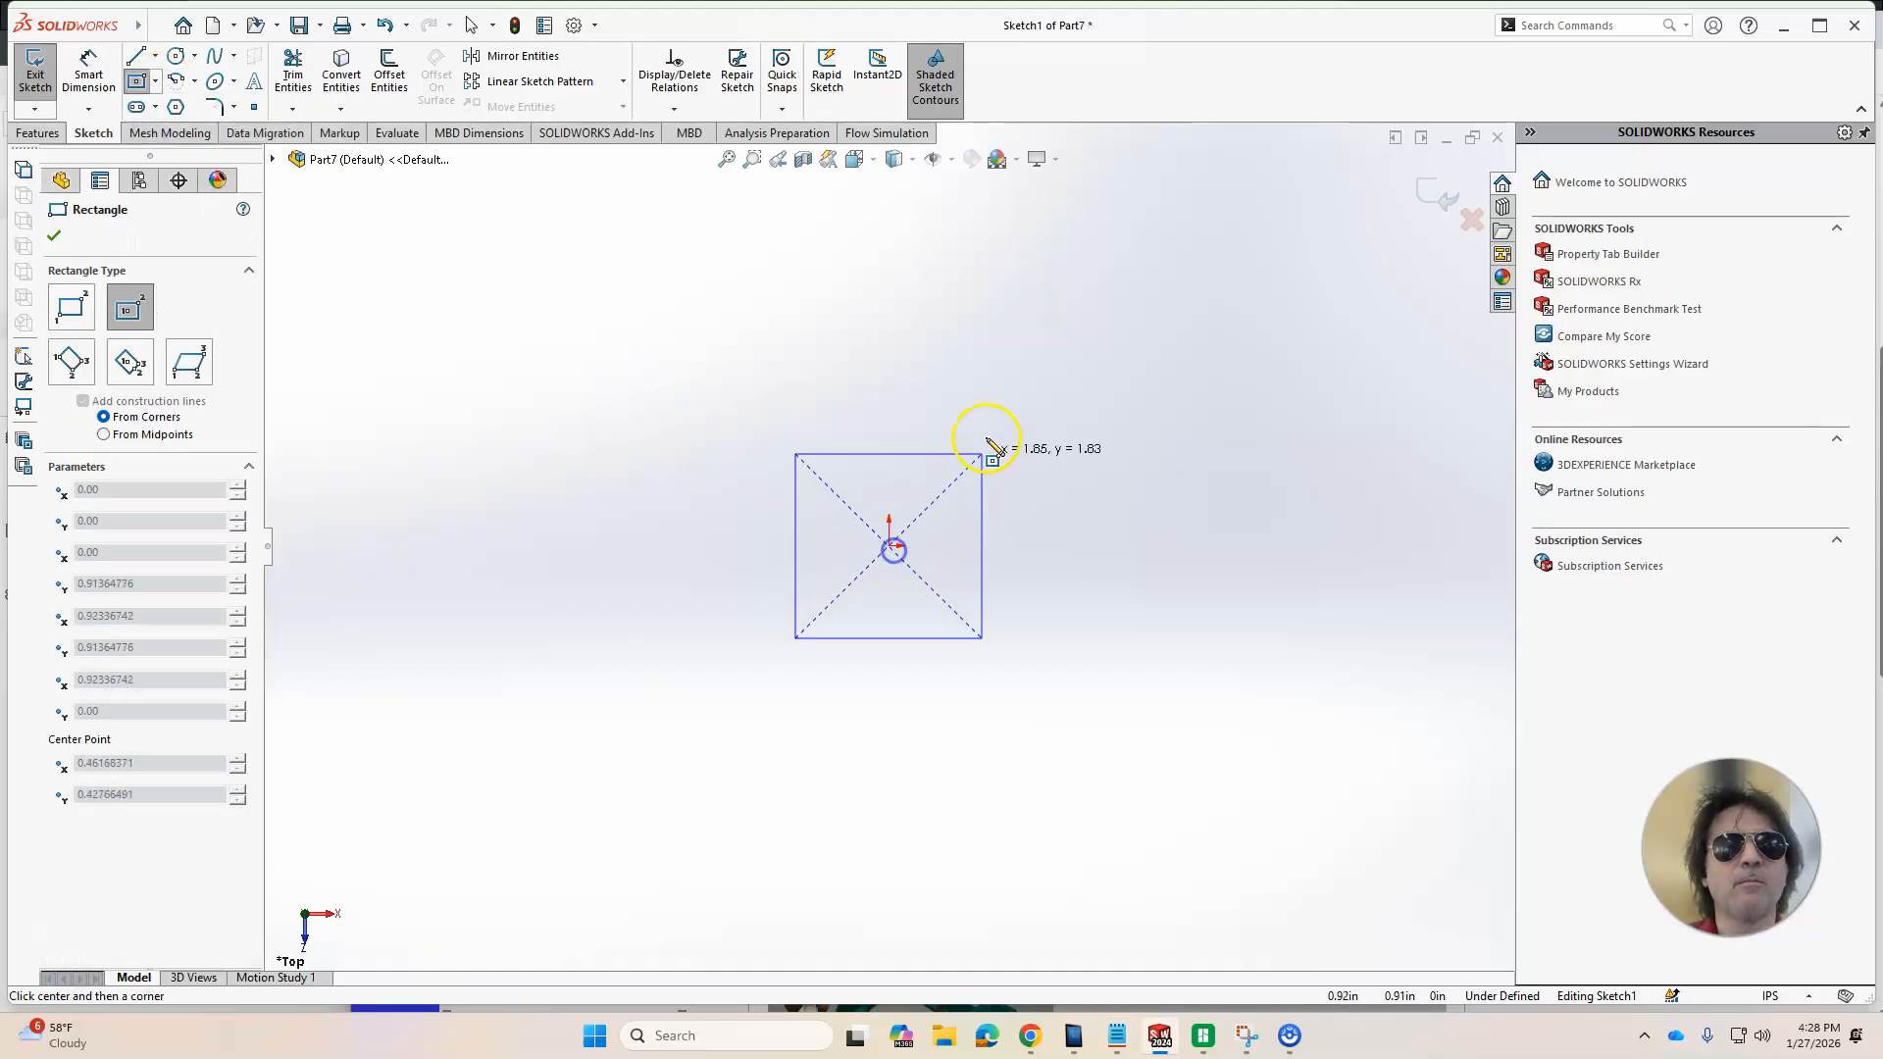
pyautogui.click(1007, 422)
pyautogui.press('Escape')
# Dimension the rectangle's horizontal side to 3 in
pyautogui.click(88, 67)
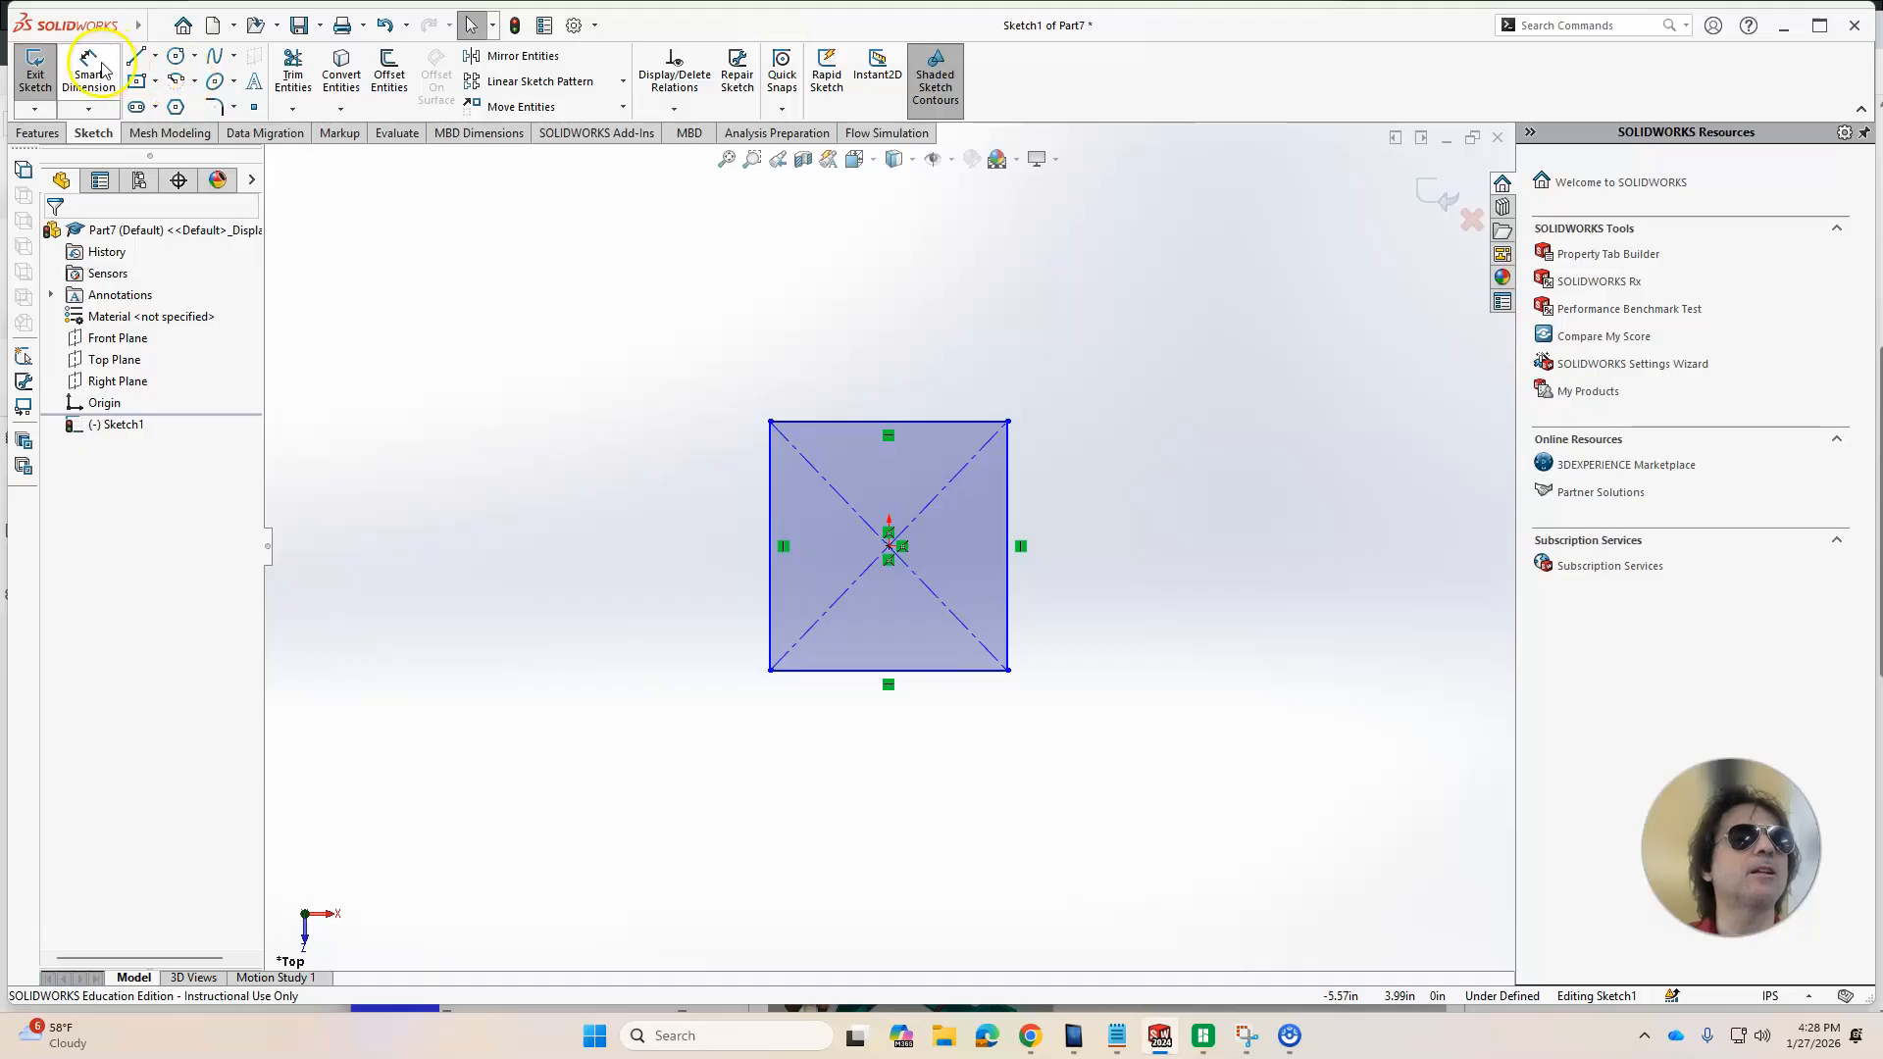
pyautogui.click(937, 722)
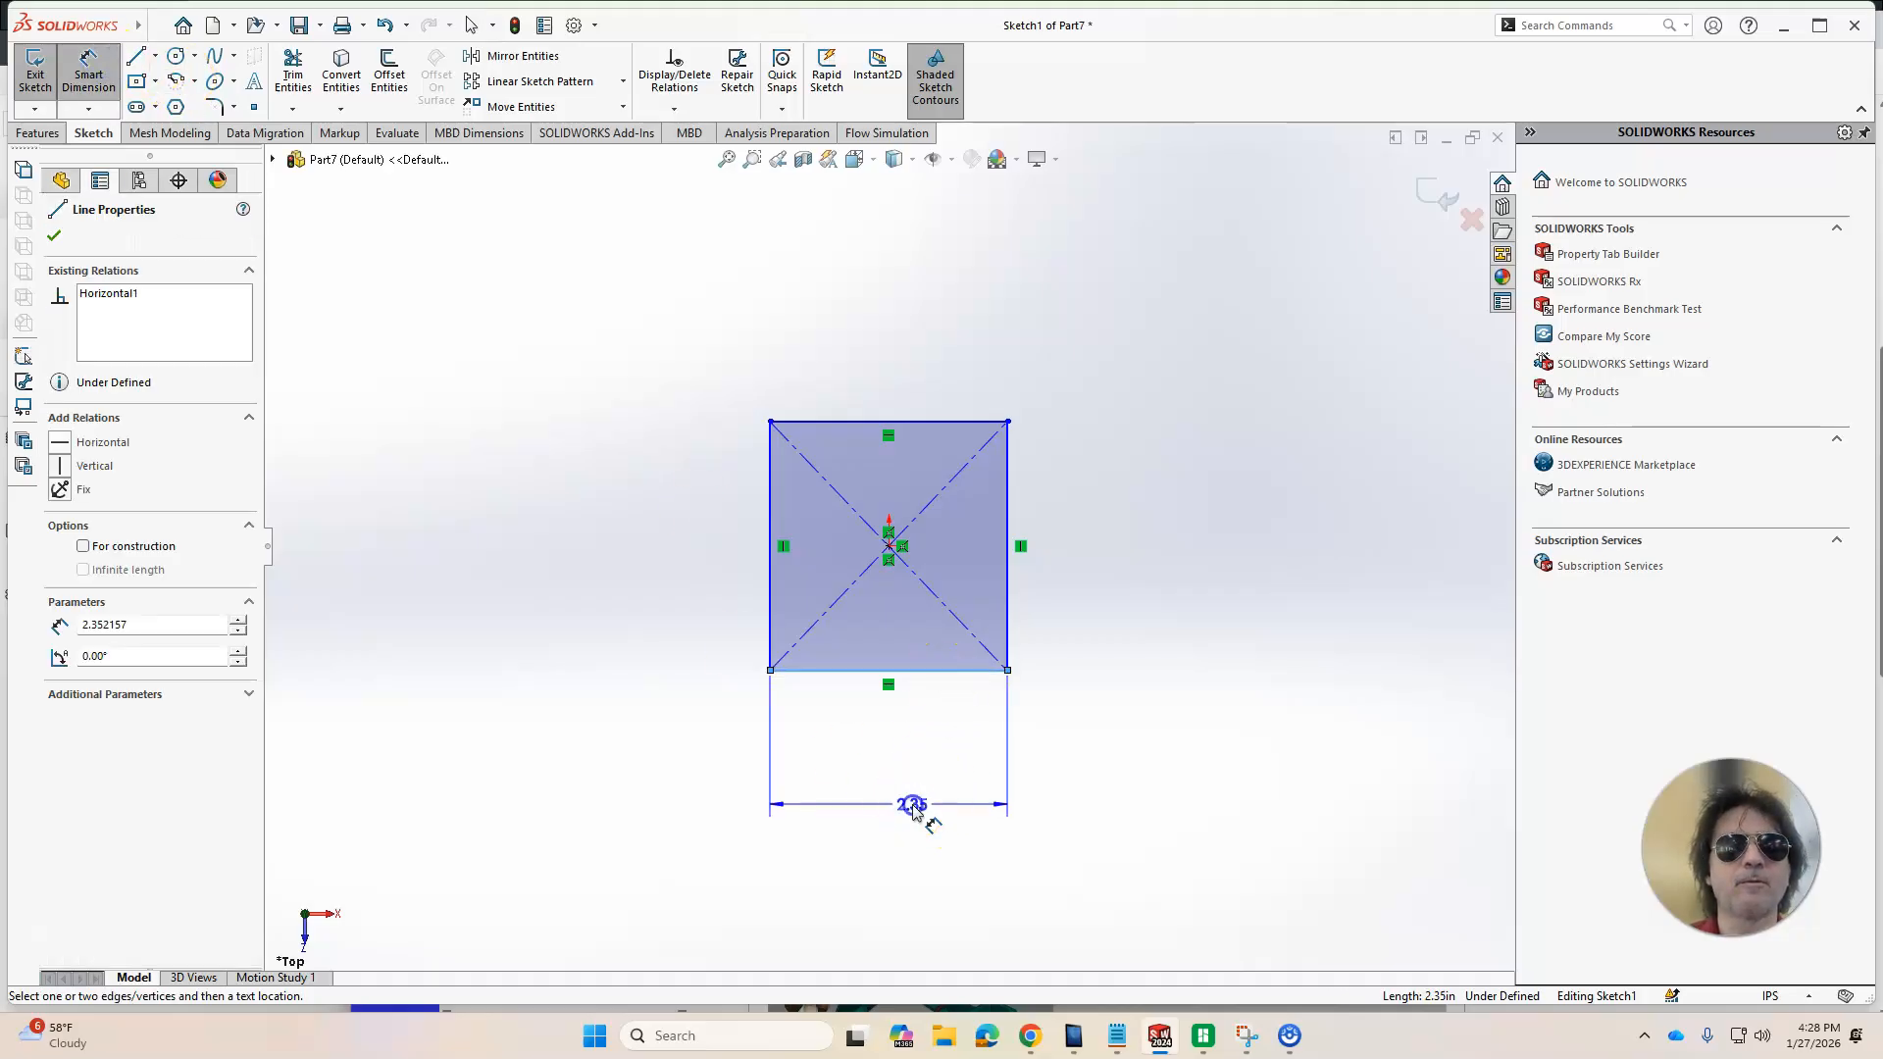
pyautogui.click(914, 806)
pyautogui.write('3')
pyautogui.press('Return')
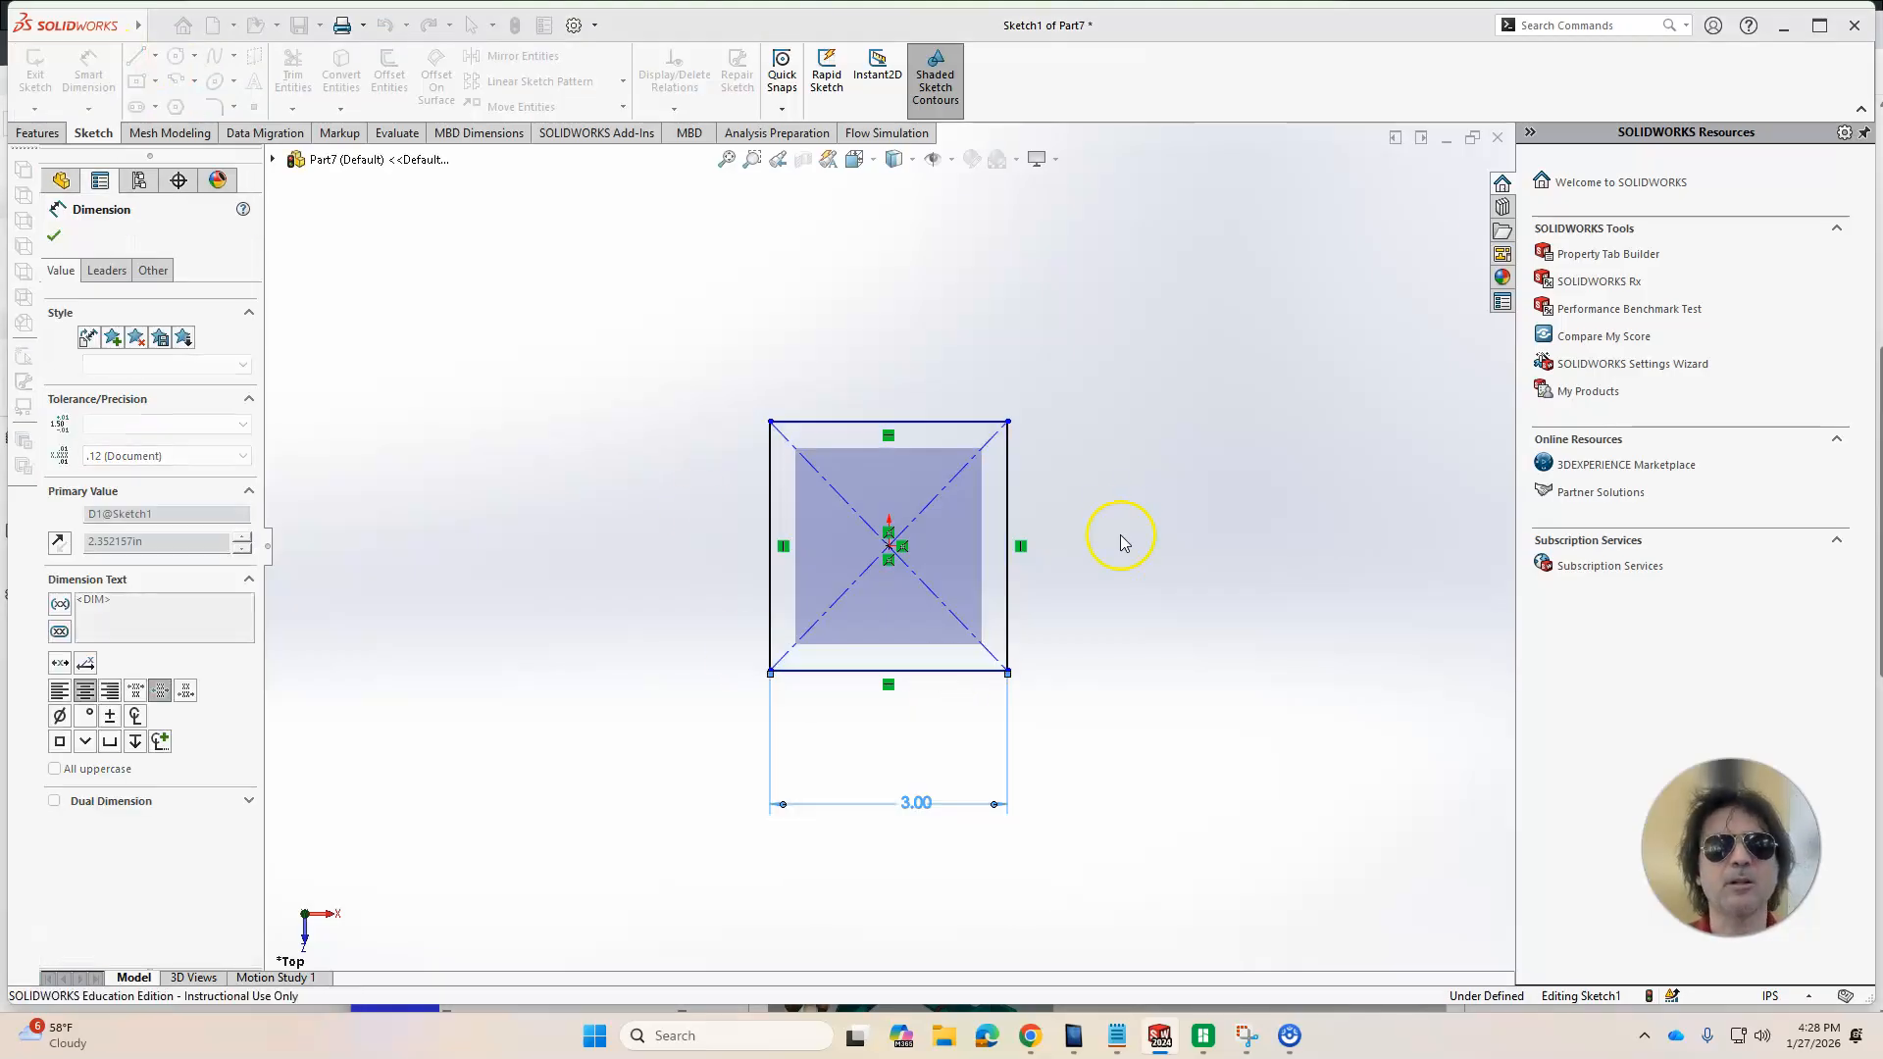
# Dimension the rectangle's vertical side to 4 in
pyautogui.click(1012, 494)
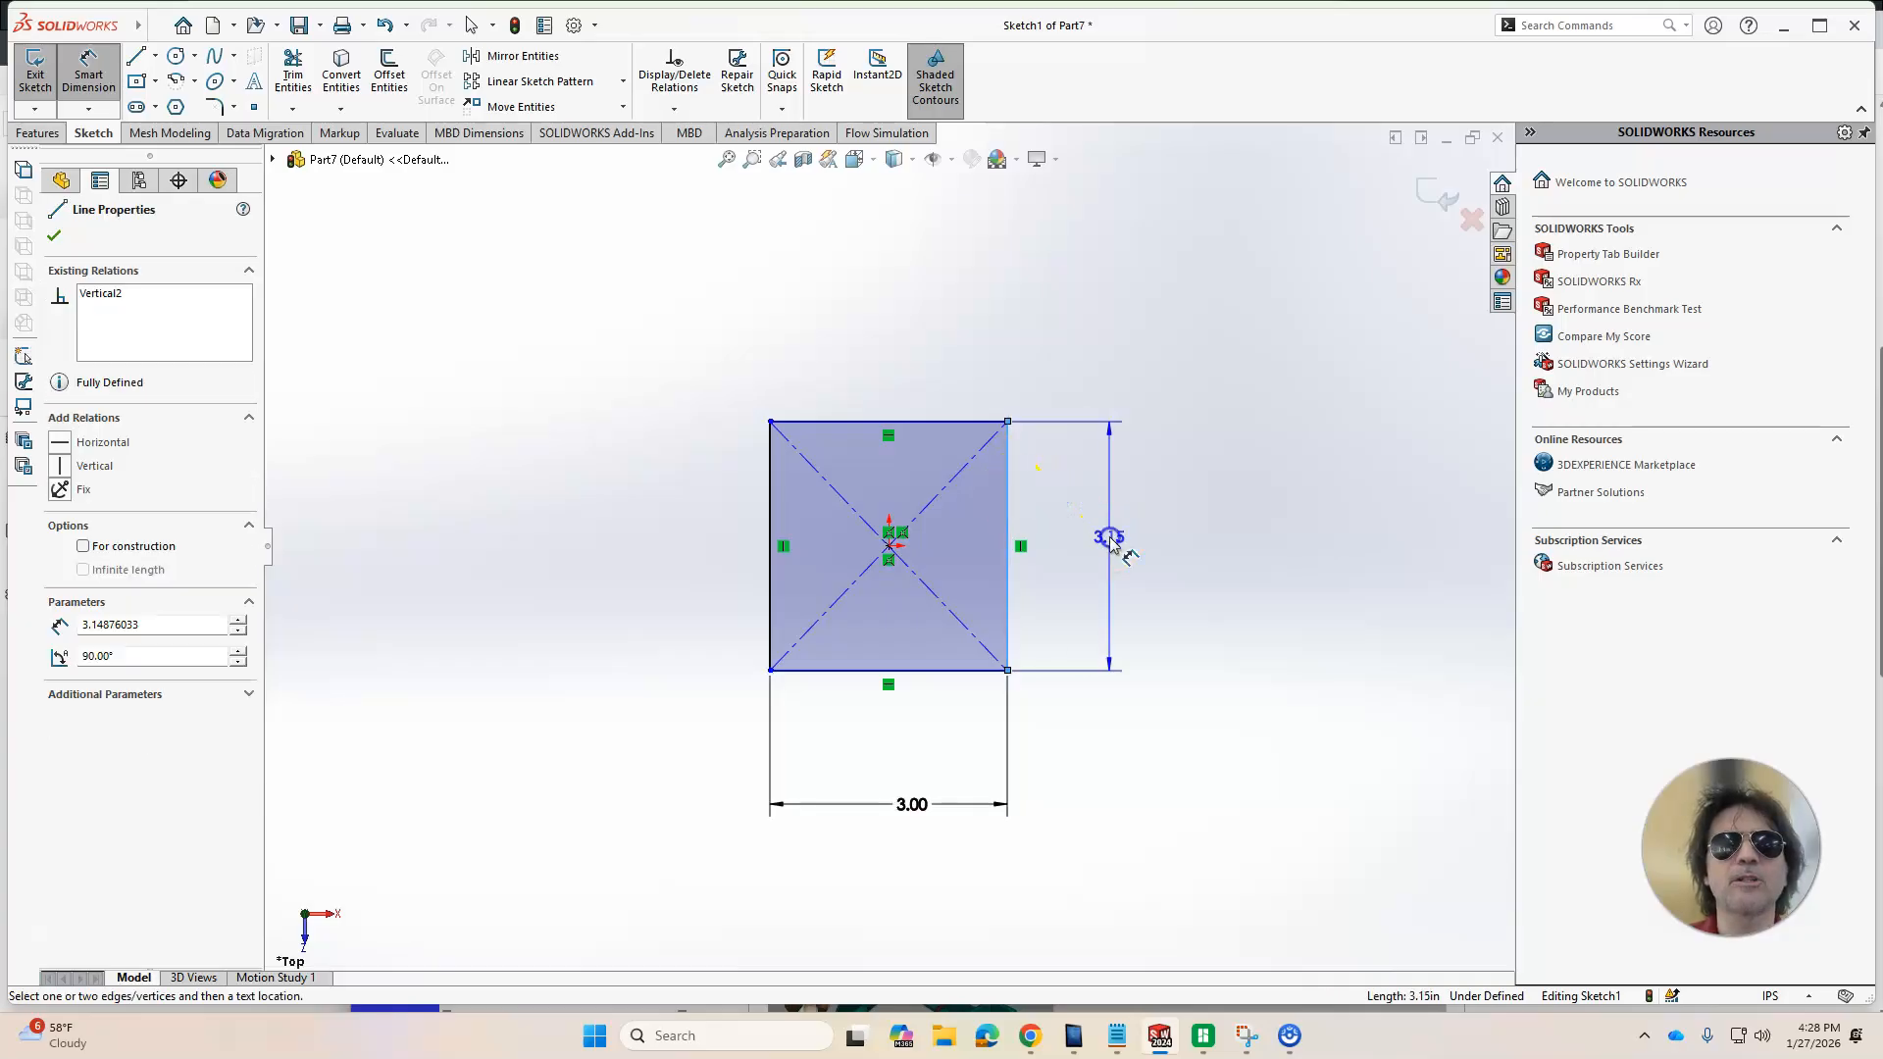
pyautogui.click(1106, 541)
pyautogui.write('4')
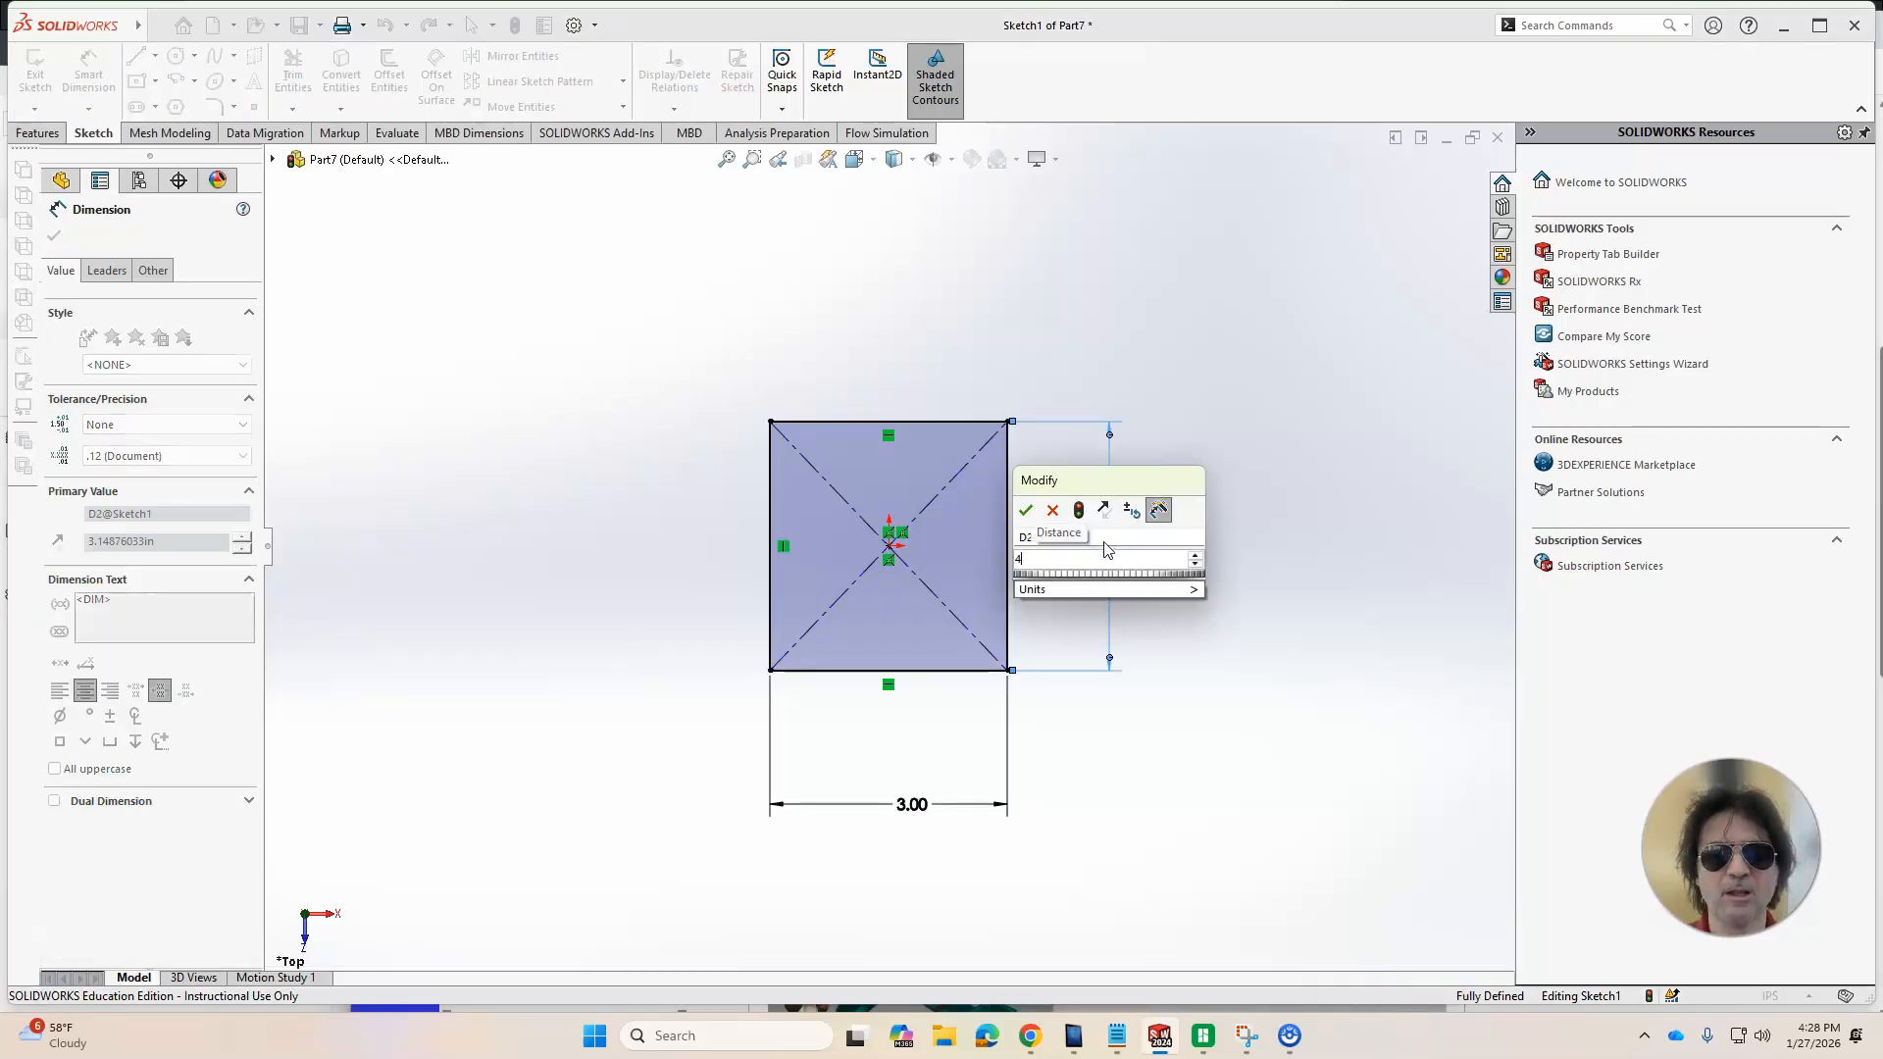
pyautogui.press('Return')
pyautogui.scroll(4, 1153, 671)
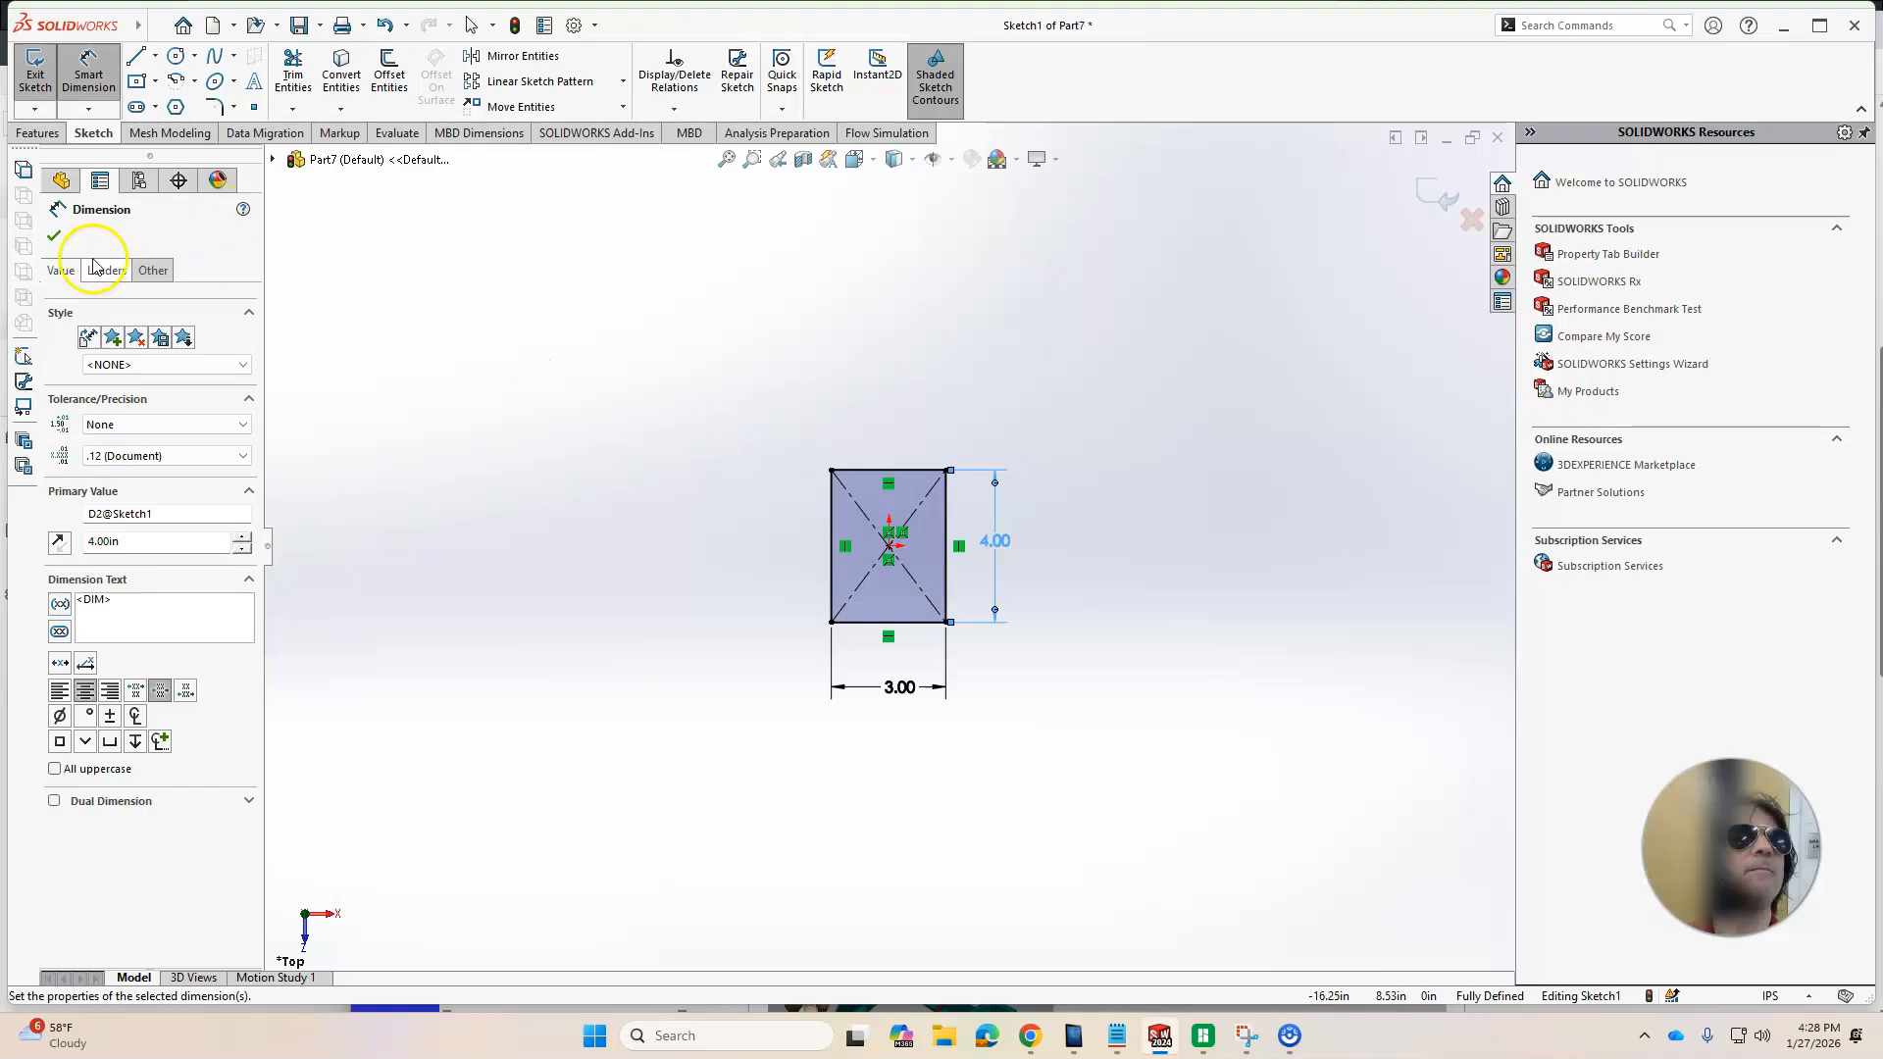
pyautogui.click(54, 236)
# Sketch a six-sided inscribed-circle polygon about 4.48 in across, centered level with the origin about 11.64 in to its right
pyautogui.moveTo(903, 609)
pyautogui.mouseDown(button='middle')
pyautogui.moveTo(932, 546)
pyautogui.moveTo(918, 416)
pyautogui.moveTo(959, 618)
pyautogui.mouseUp(button='middle')
pyautogui.click(894, 215)
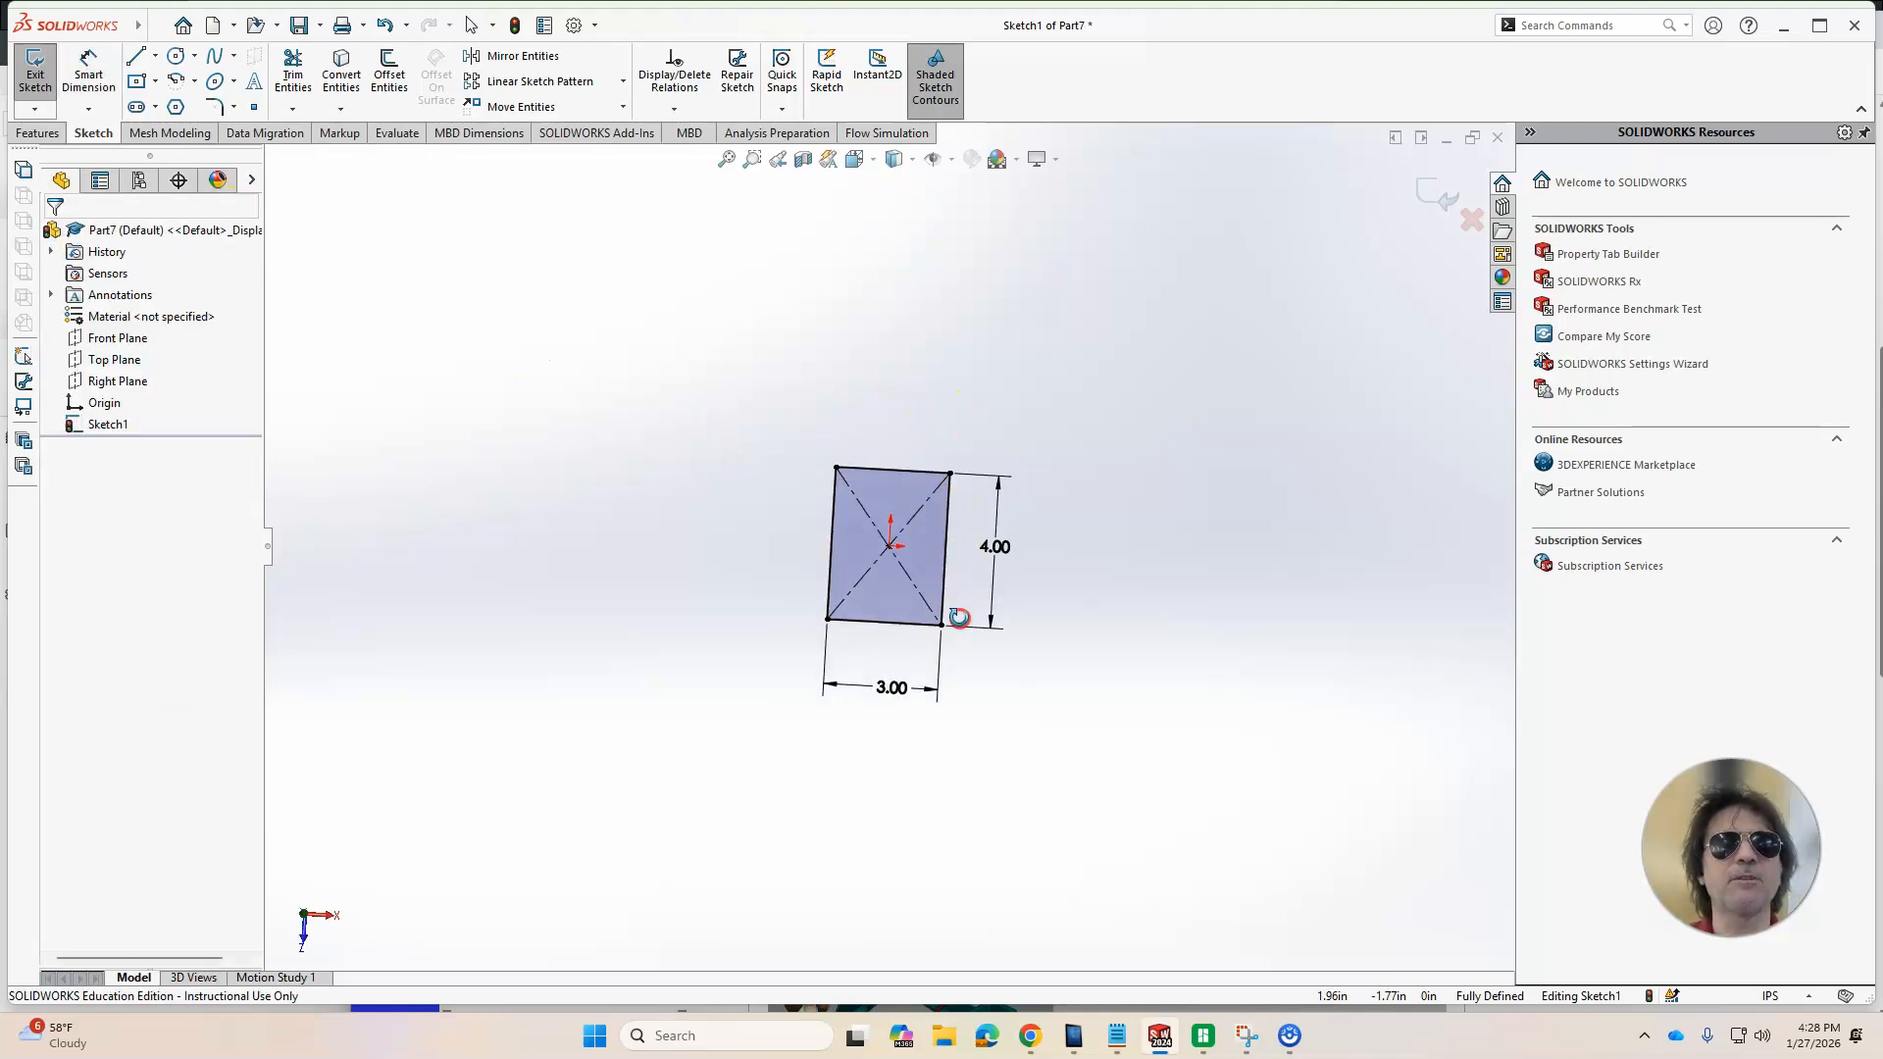
pyautogui.click(137, 86)
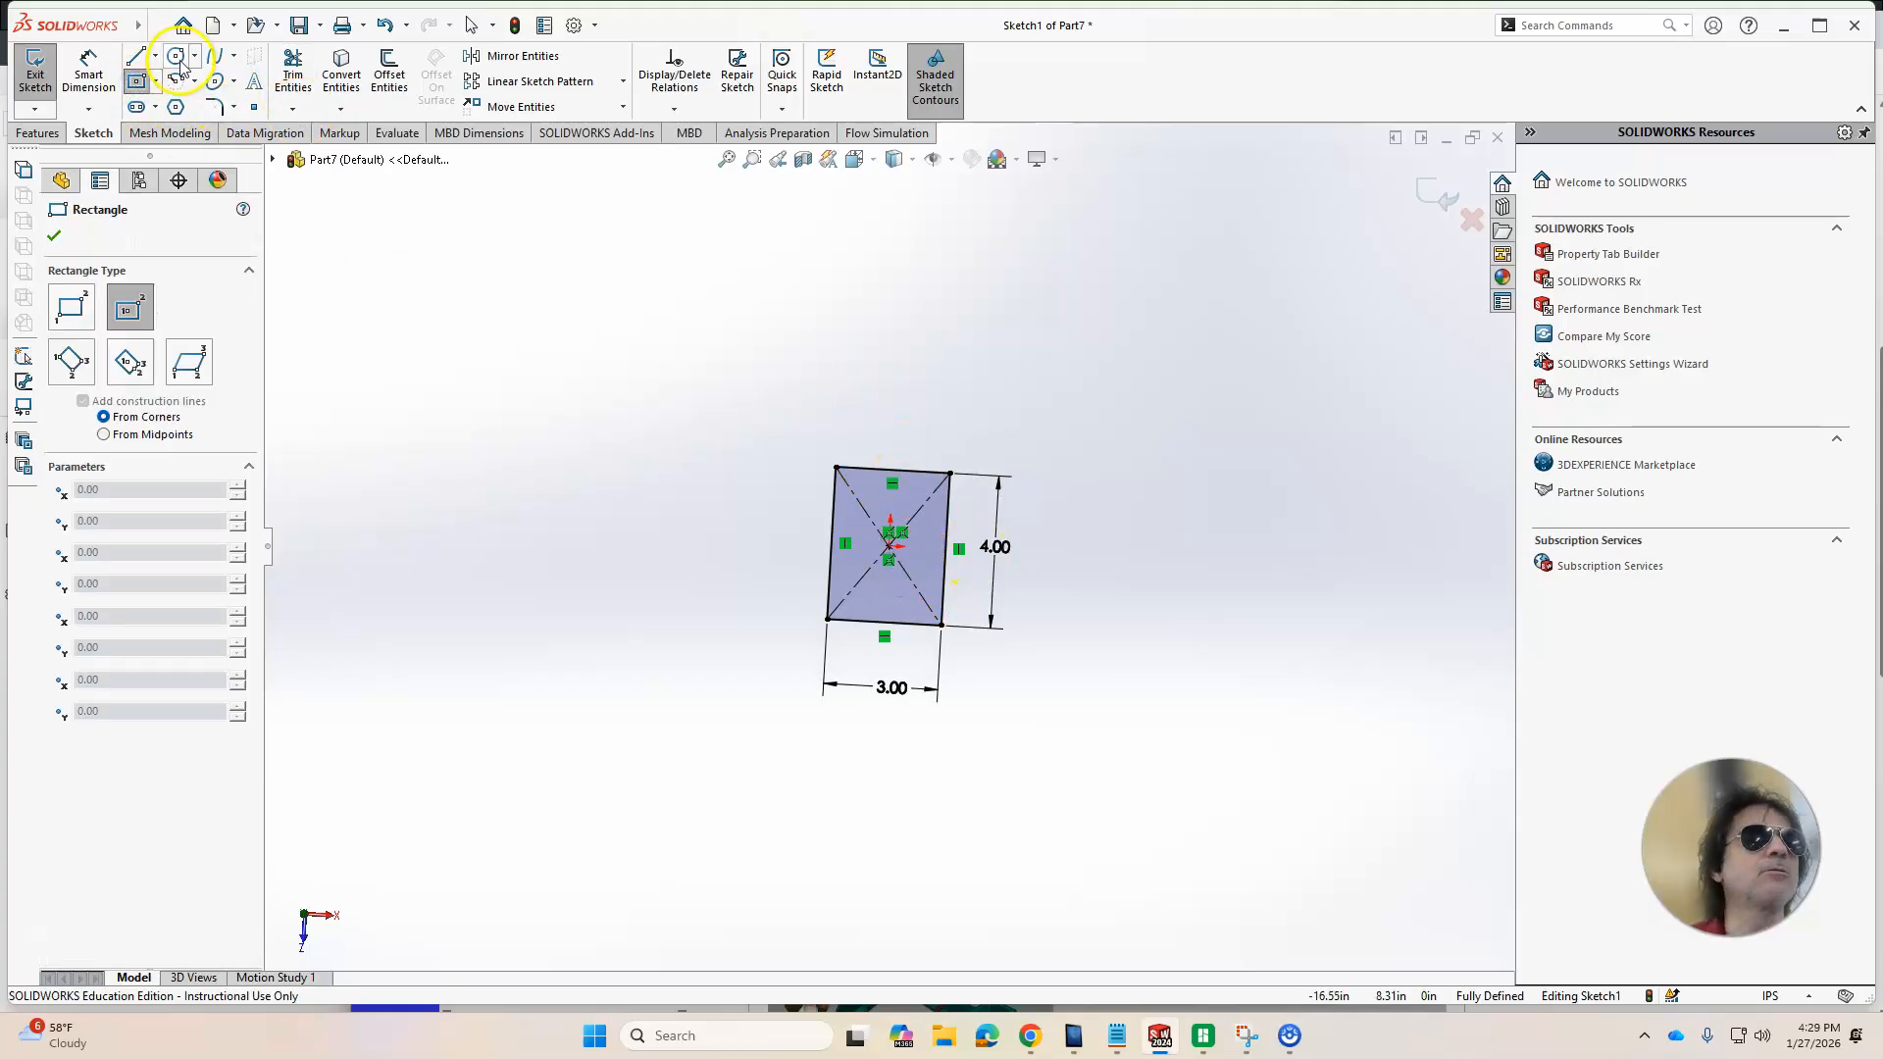
pyautogui.click(174, 107)
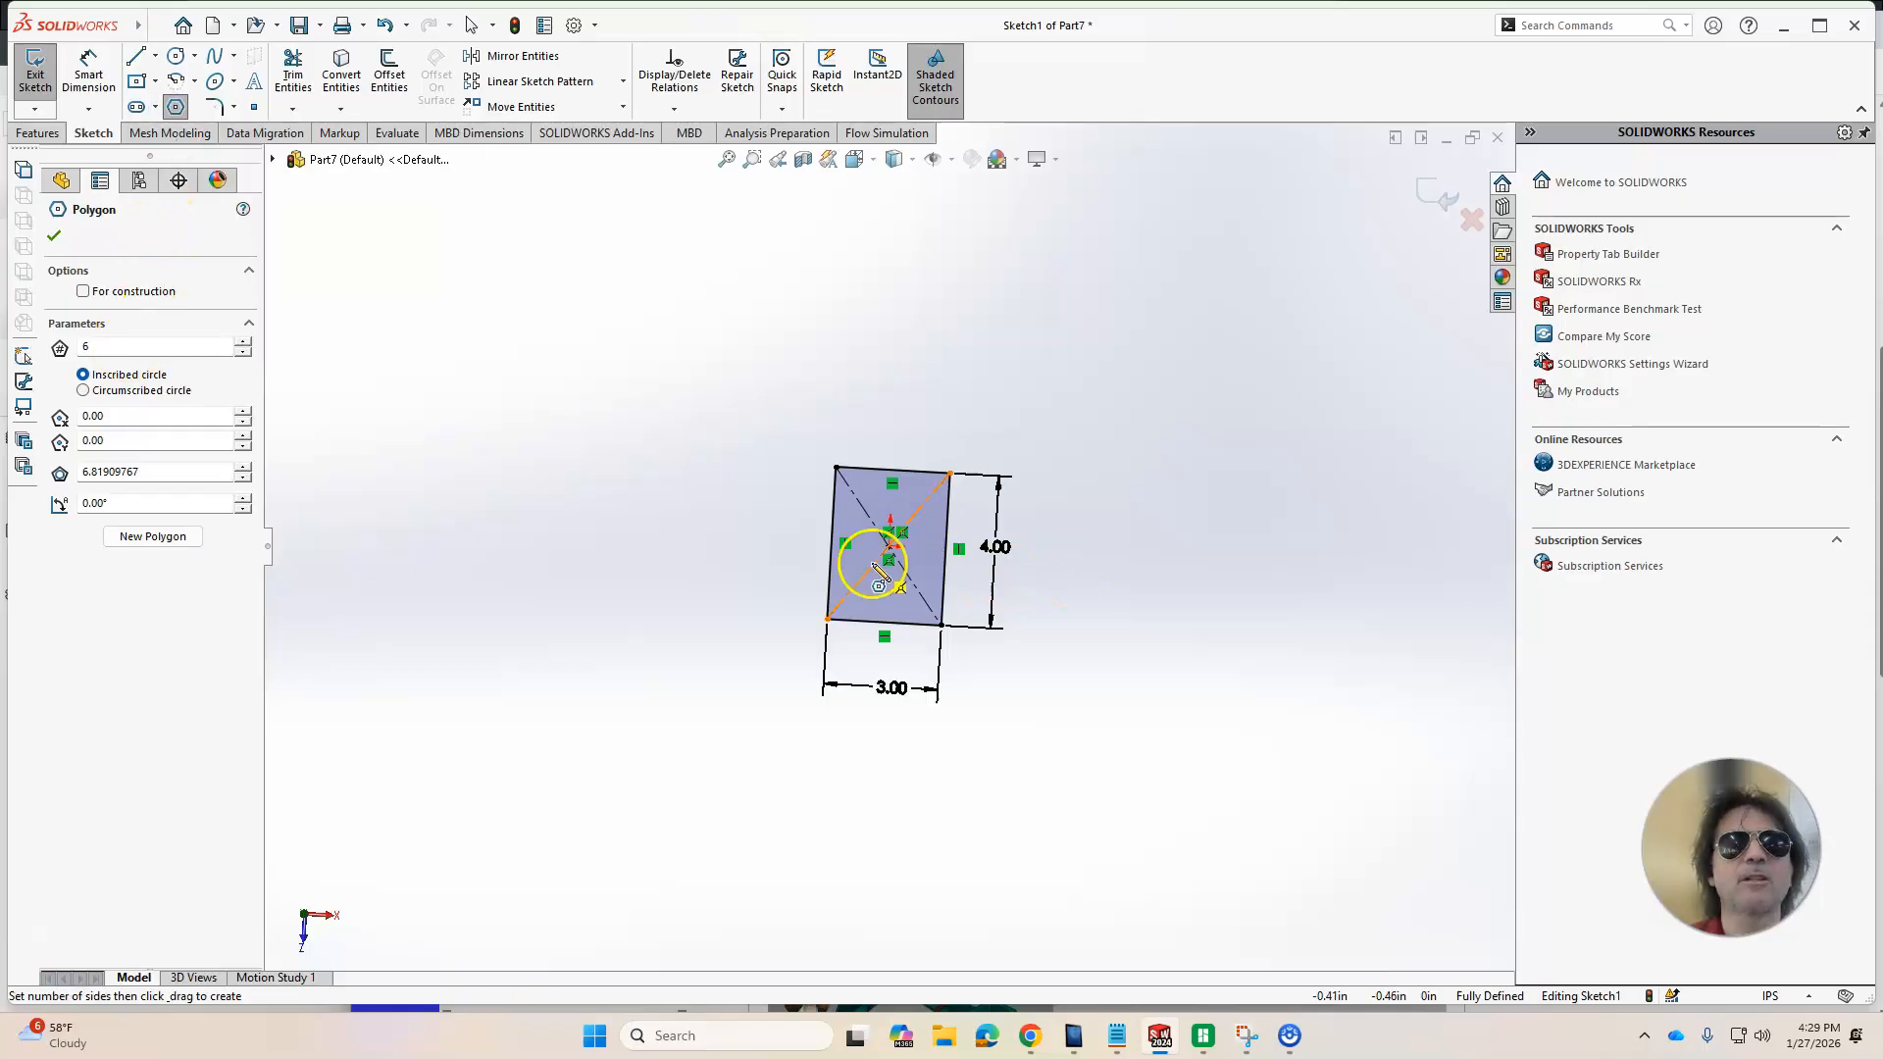
pyautogui.click(1331, 569)
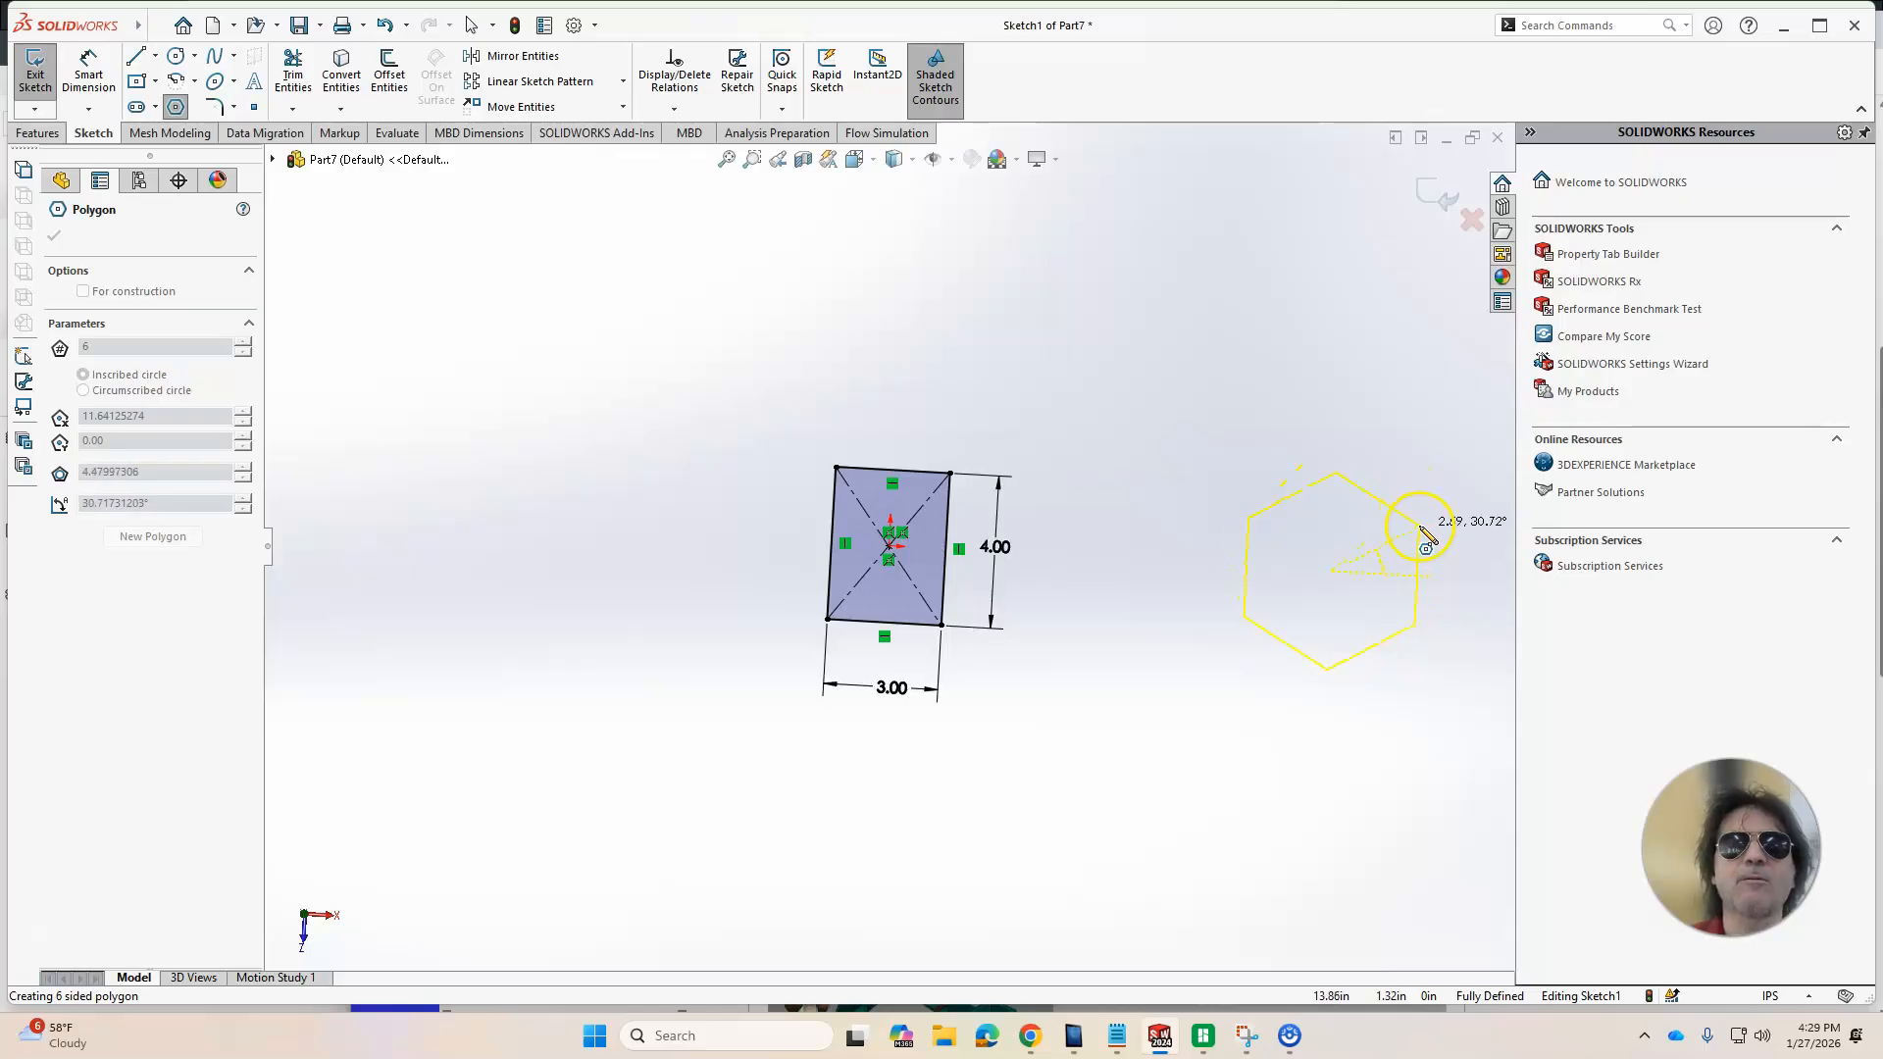
pyautogui.click(1420, 528)
pyautogui.press('Escape')
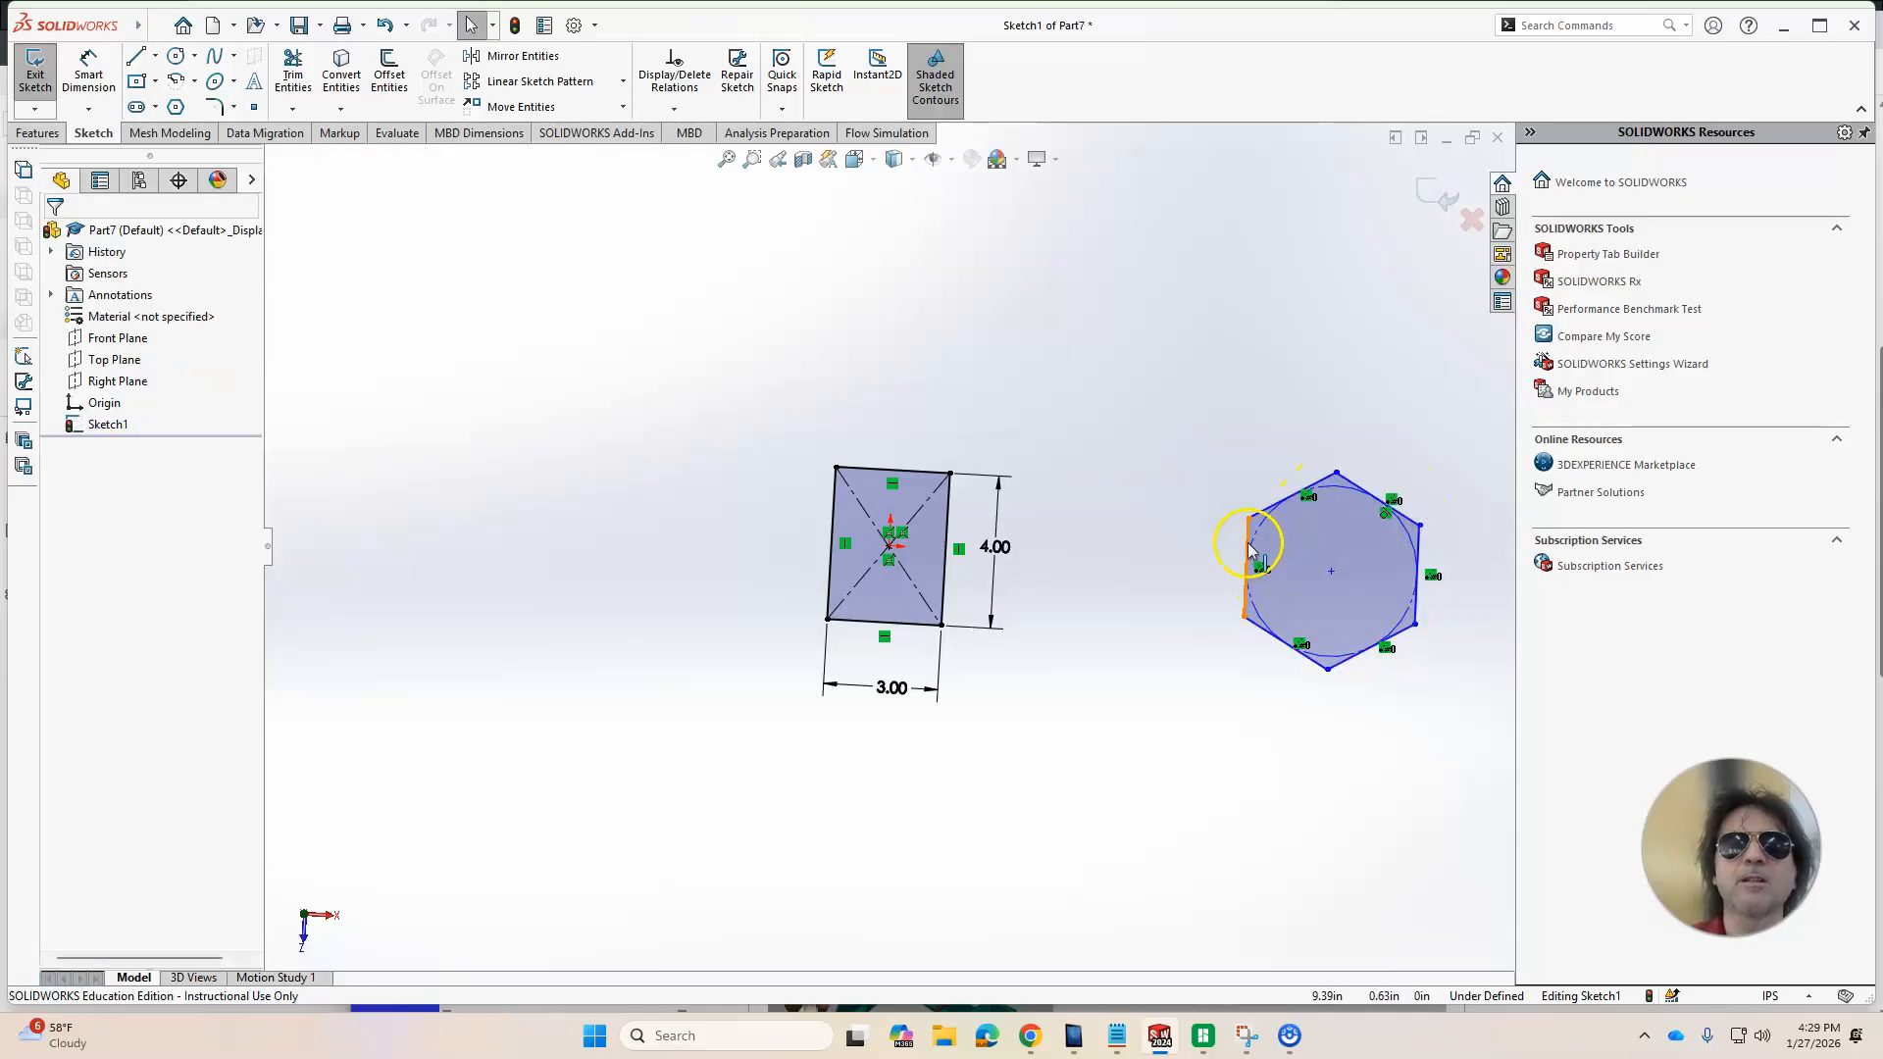
# Make the hexagon's side nearest the rectangle parallel to the rectangle's right side
pyautogui.click(1251, 549)
pyautogui.keyDown('ctrl'); pyautogui.click(947, 517); pyautogui.keyUp('ctrl')
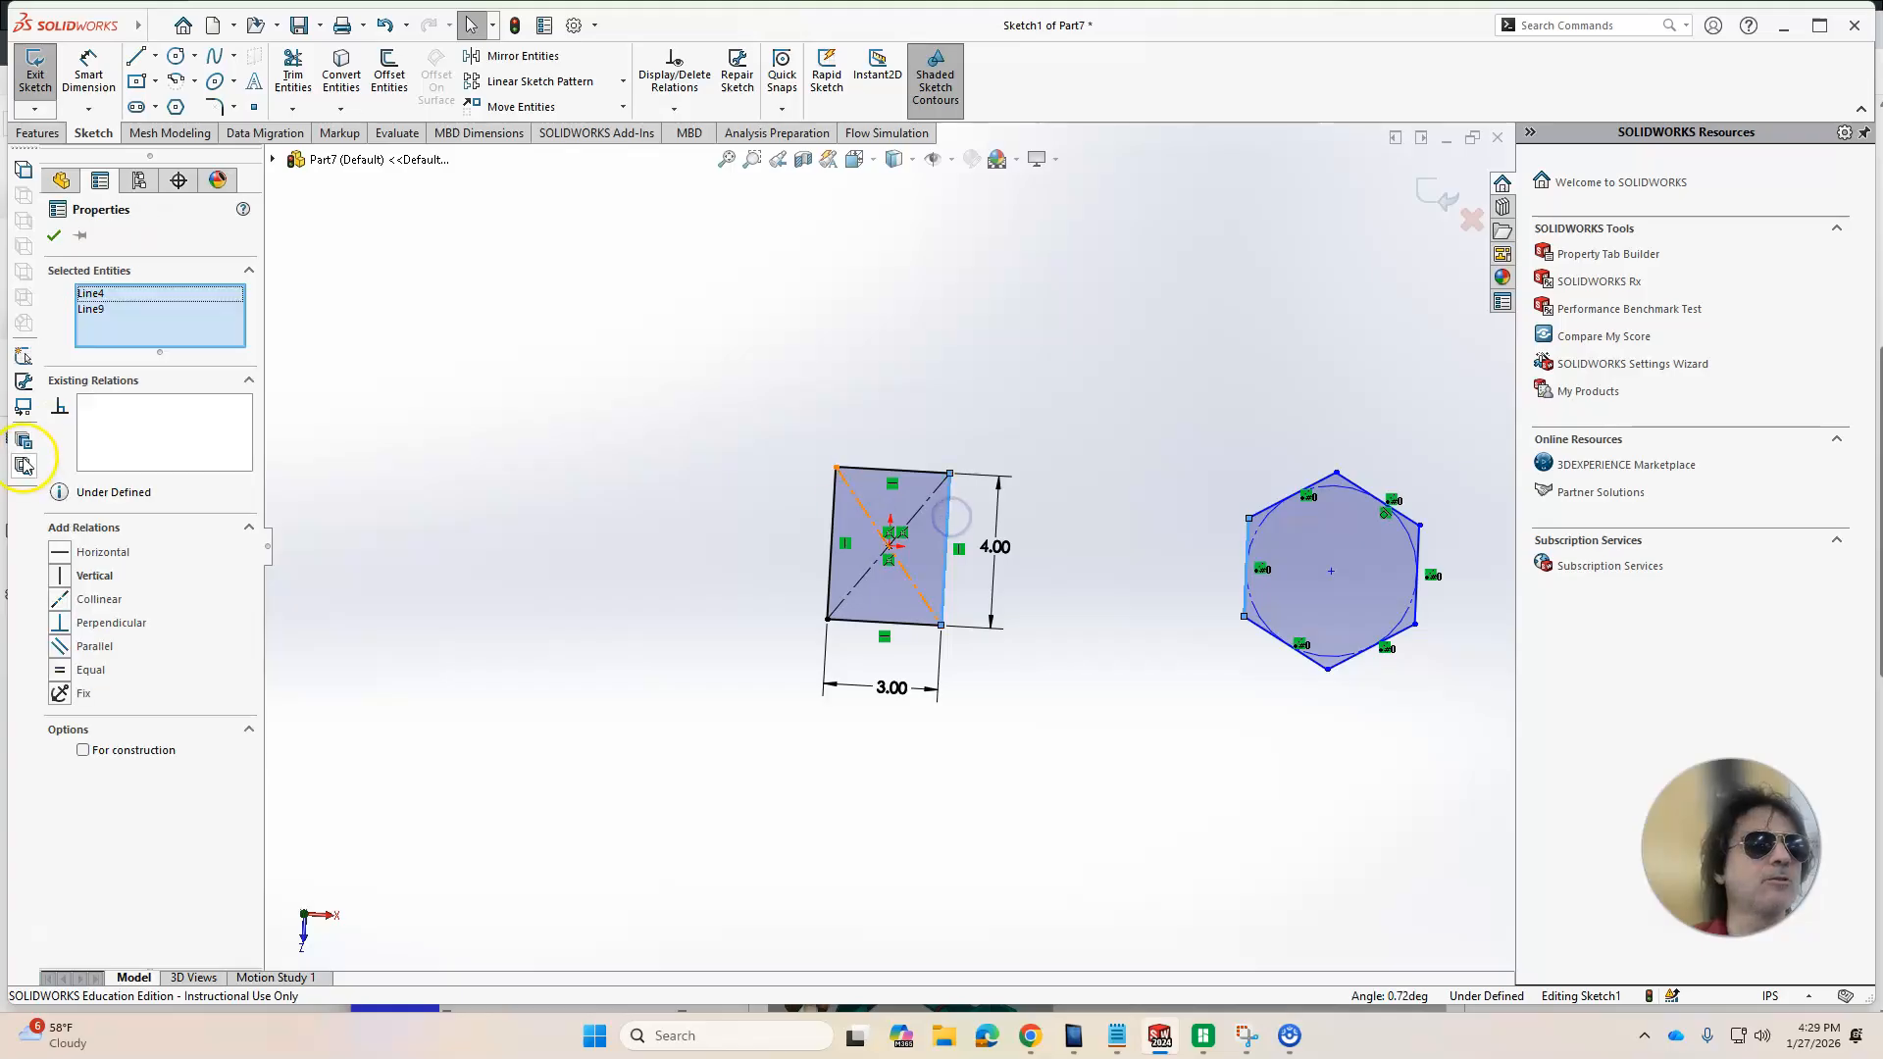
pyautogui.click(59, 667)
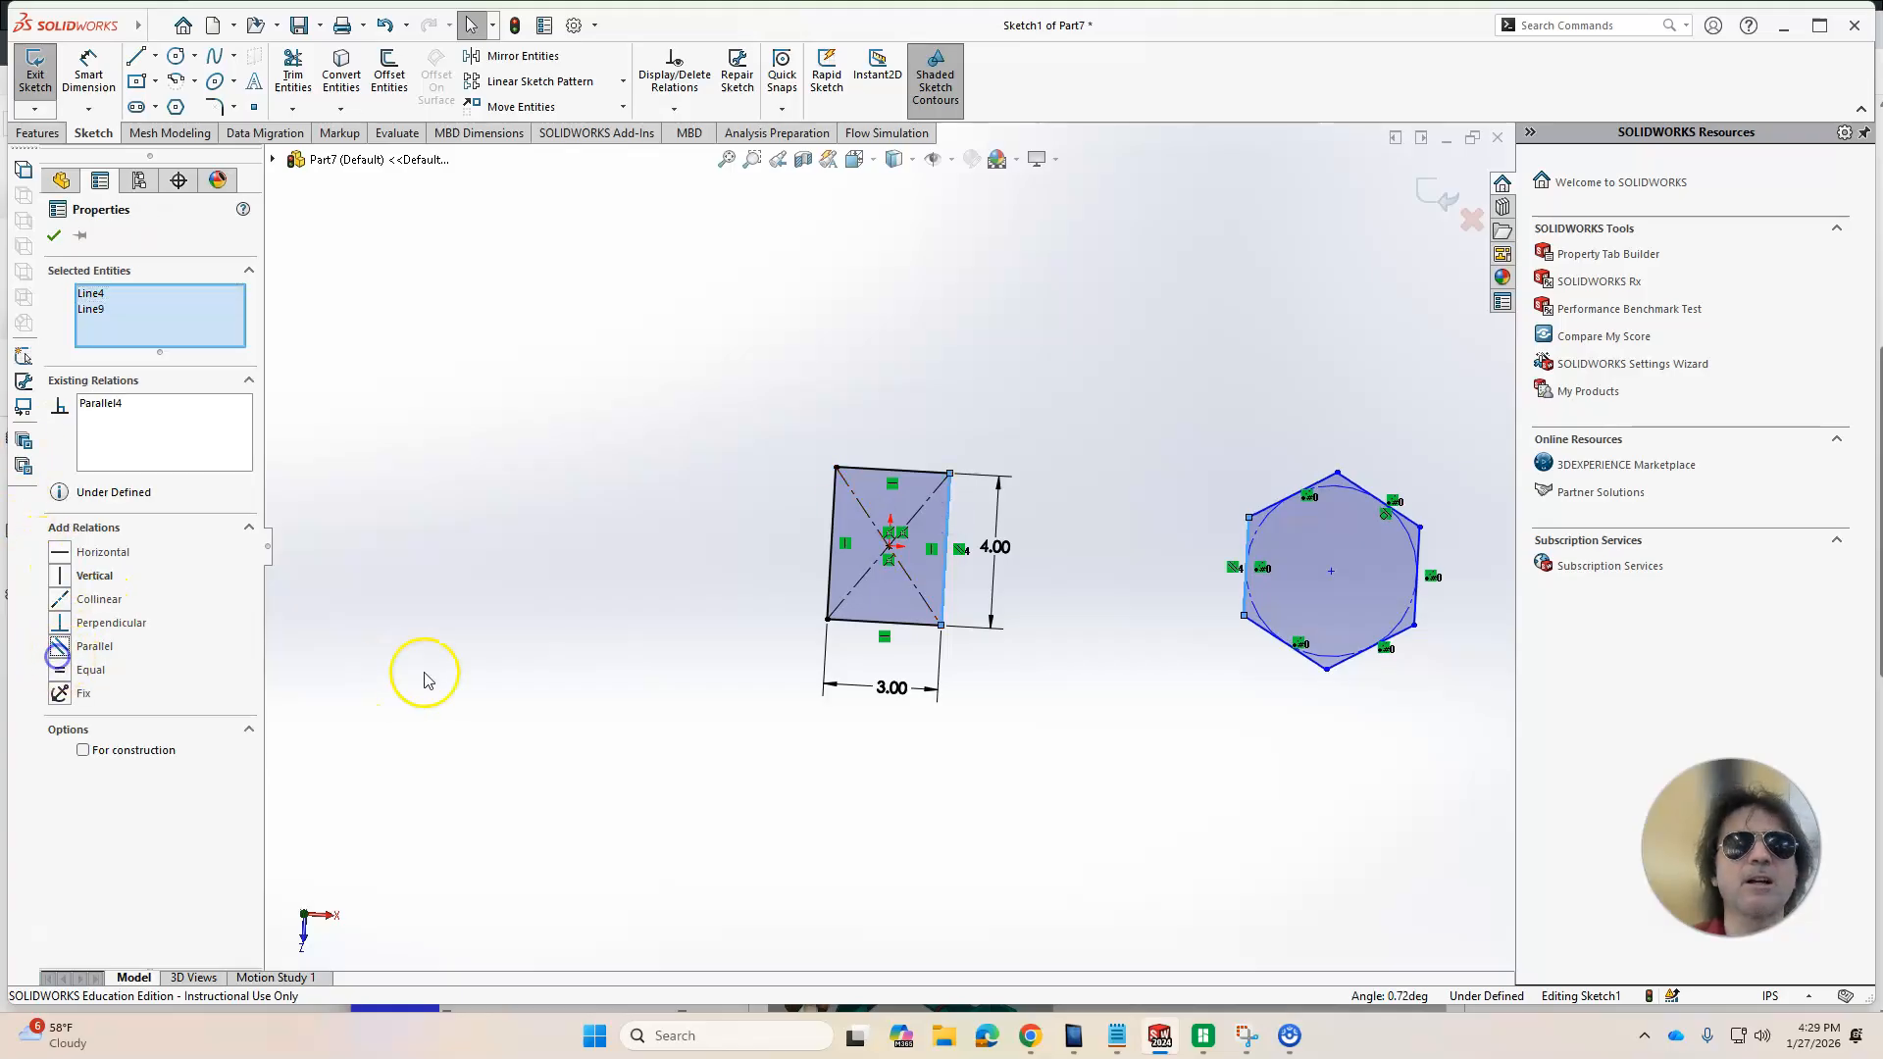
pyautogui.click(422, 673)
# Dimension the distance between the rectangle's center and the hexagon's center to 10 in
pyautogui.click(89, 74)
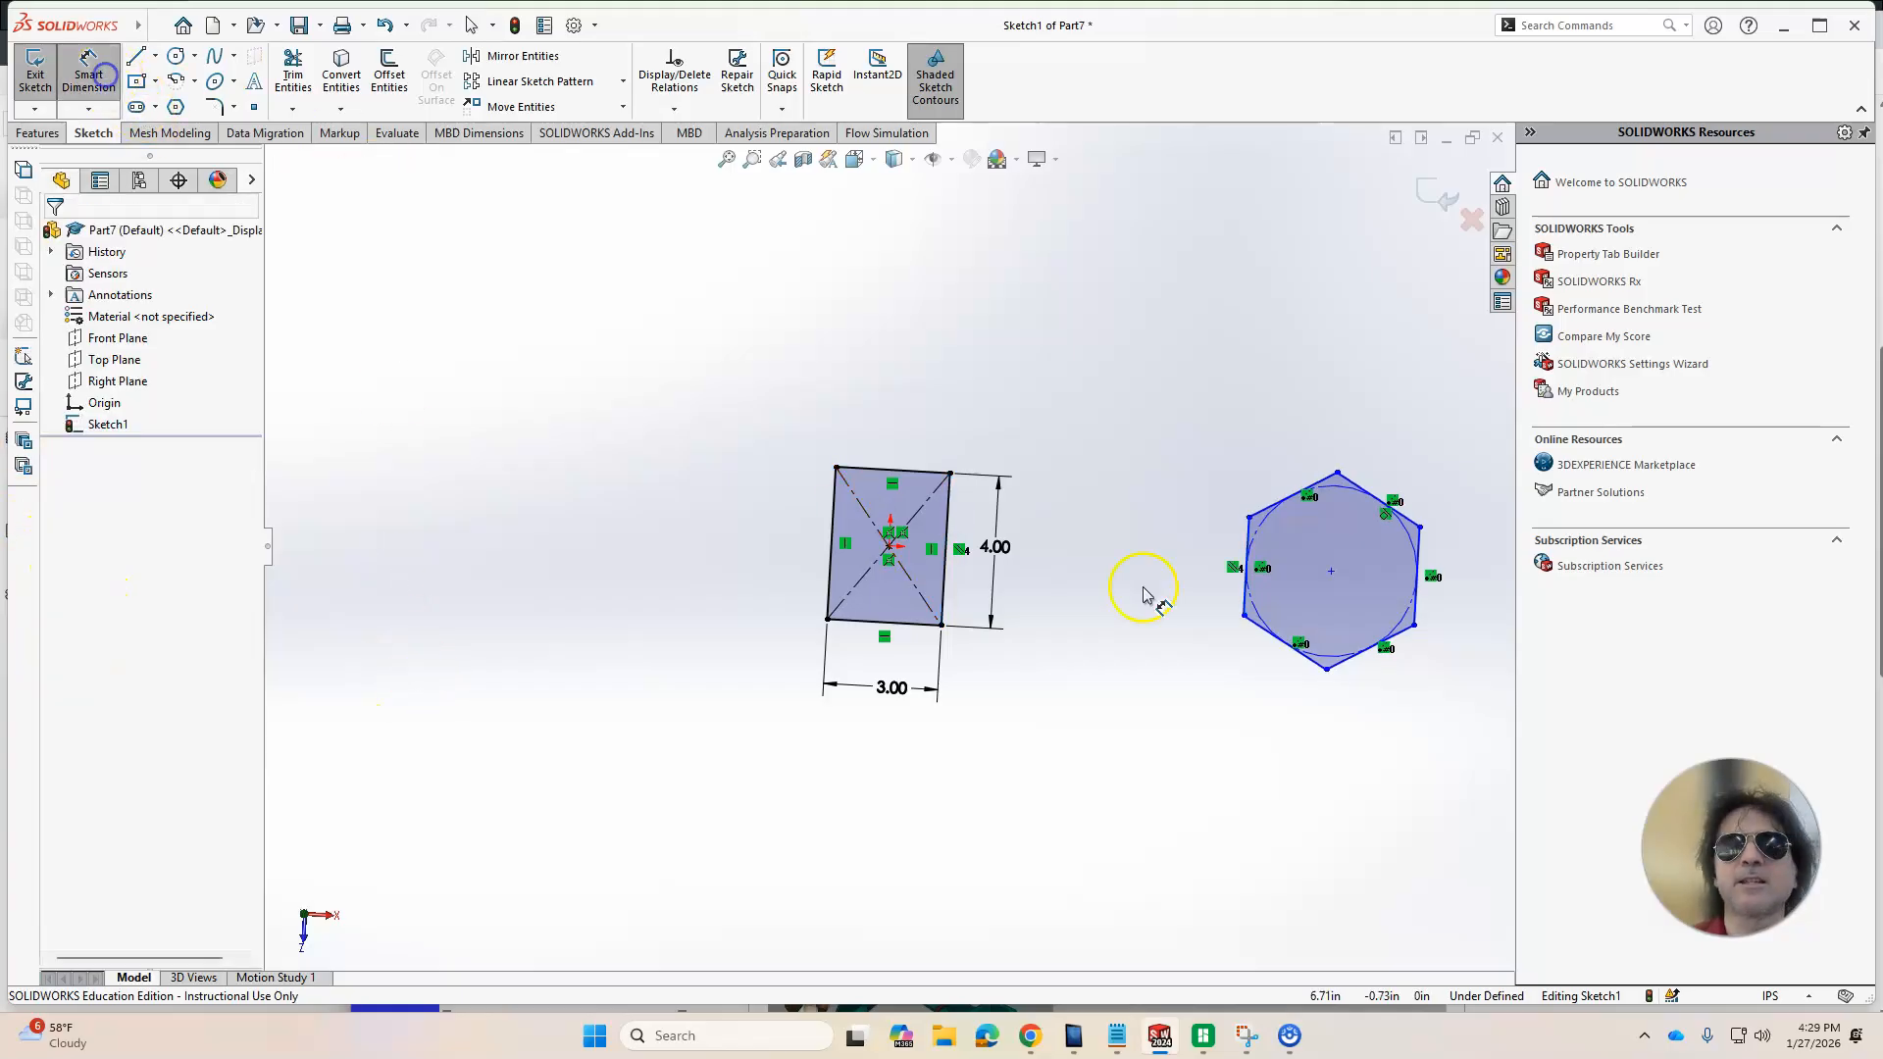
pyautogui.click(1330, 571)
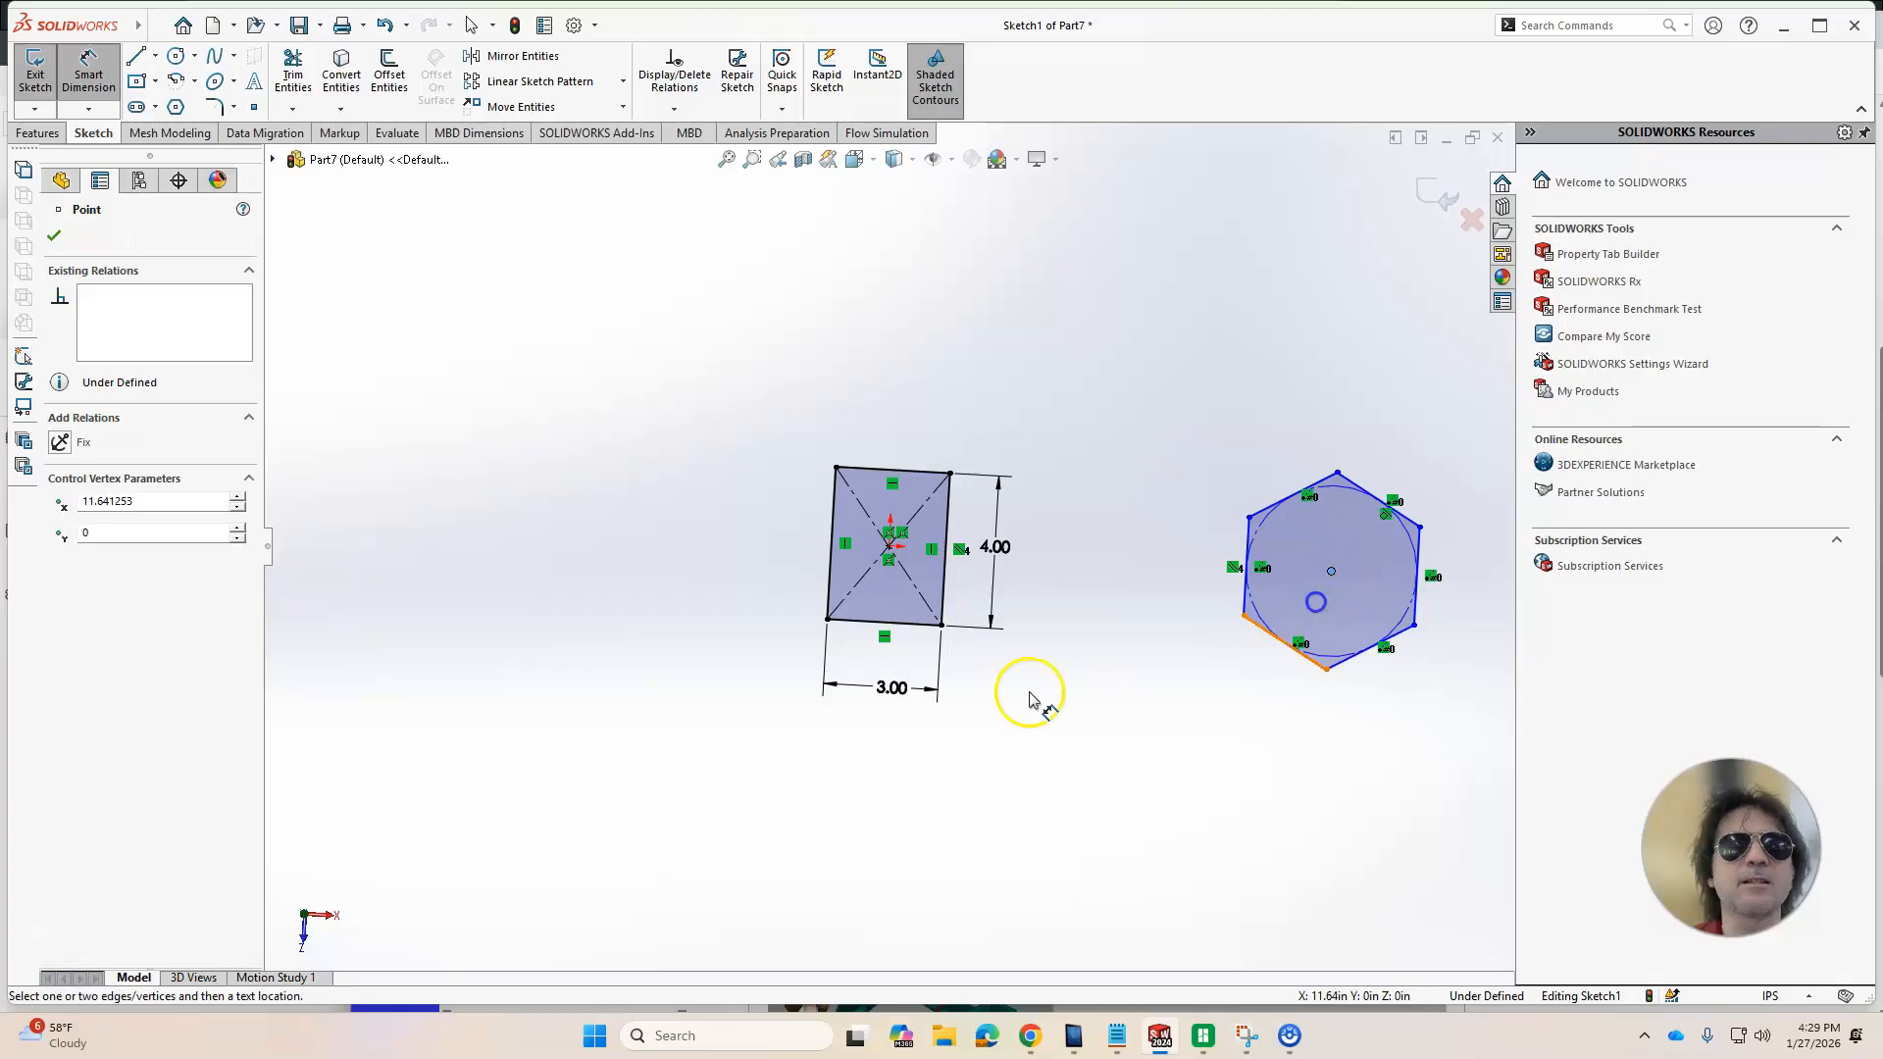
pyautogui.click(888, 545)
pyautogui.click(1050, 824)
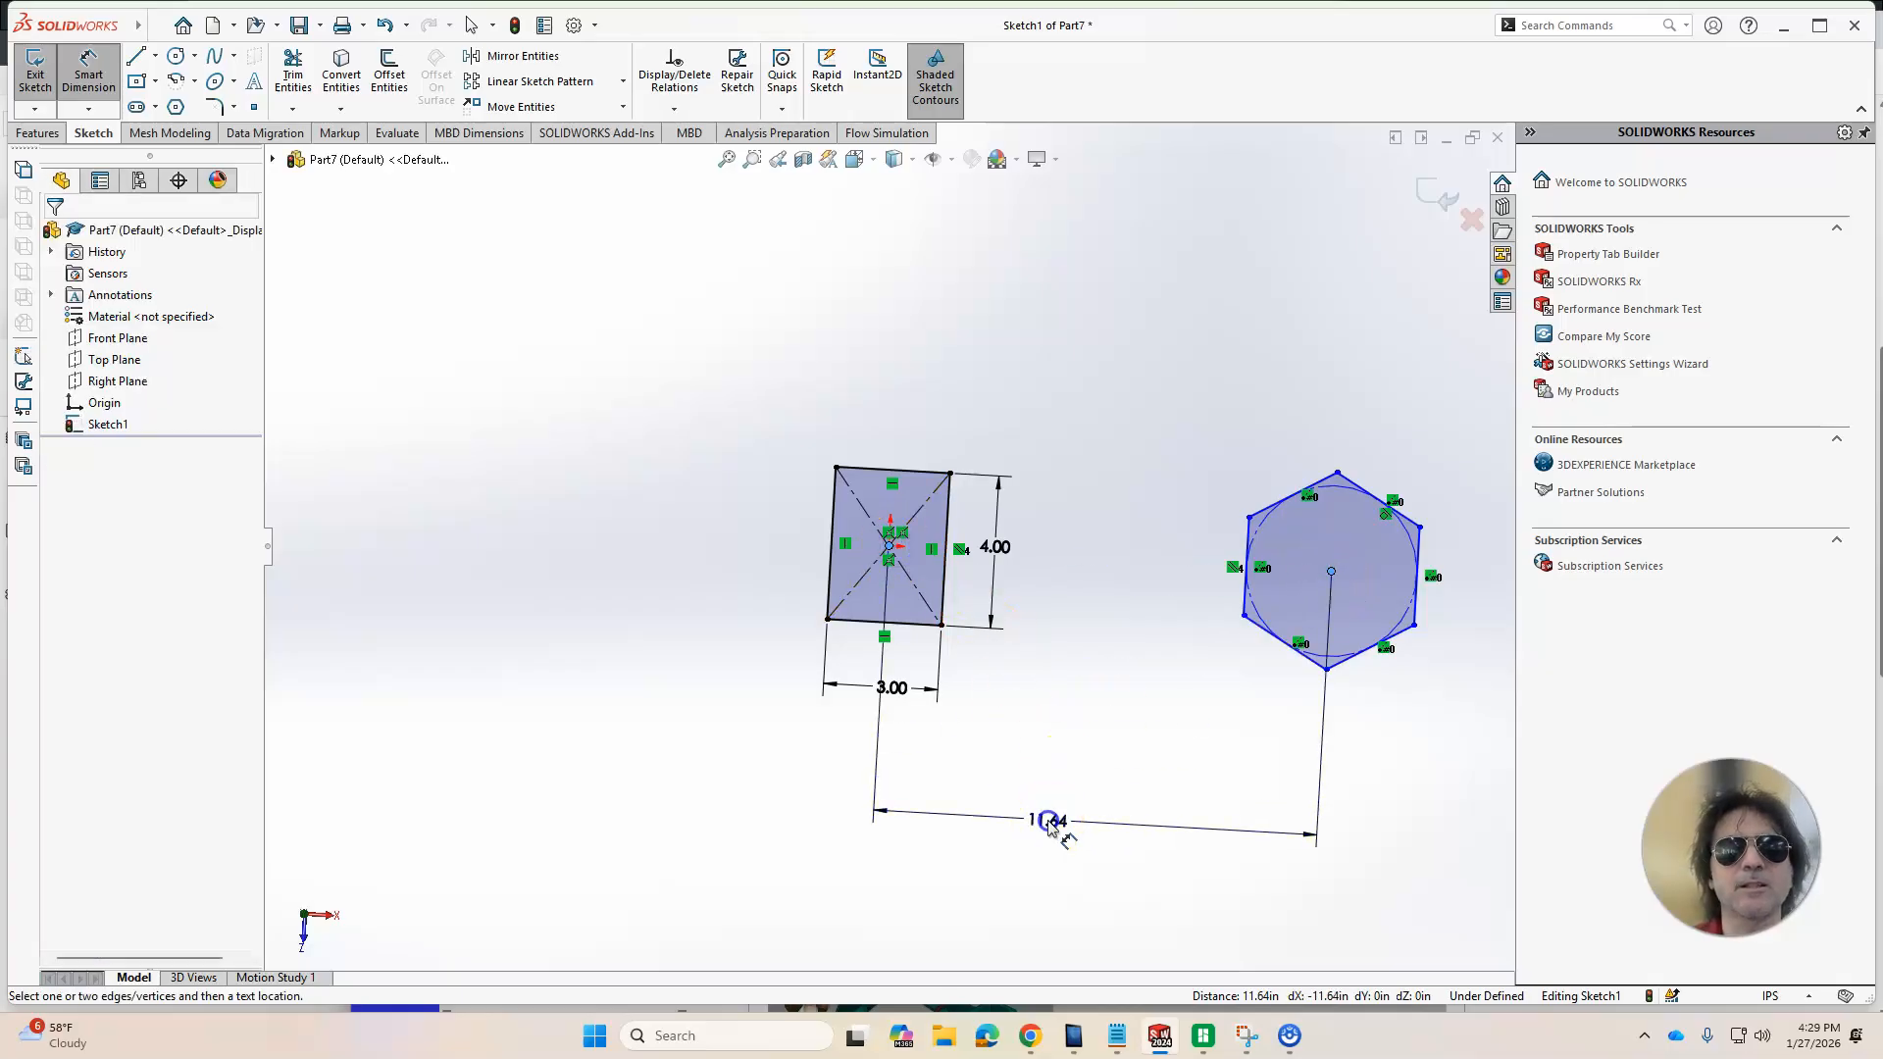
pyautogui.write('10')
pyautogui.press('Return')
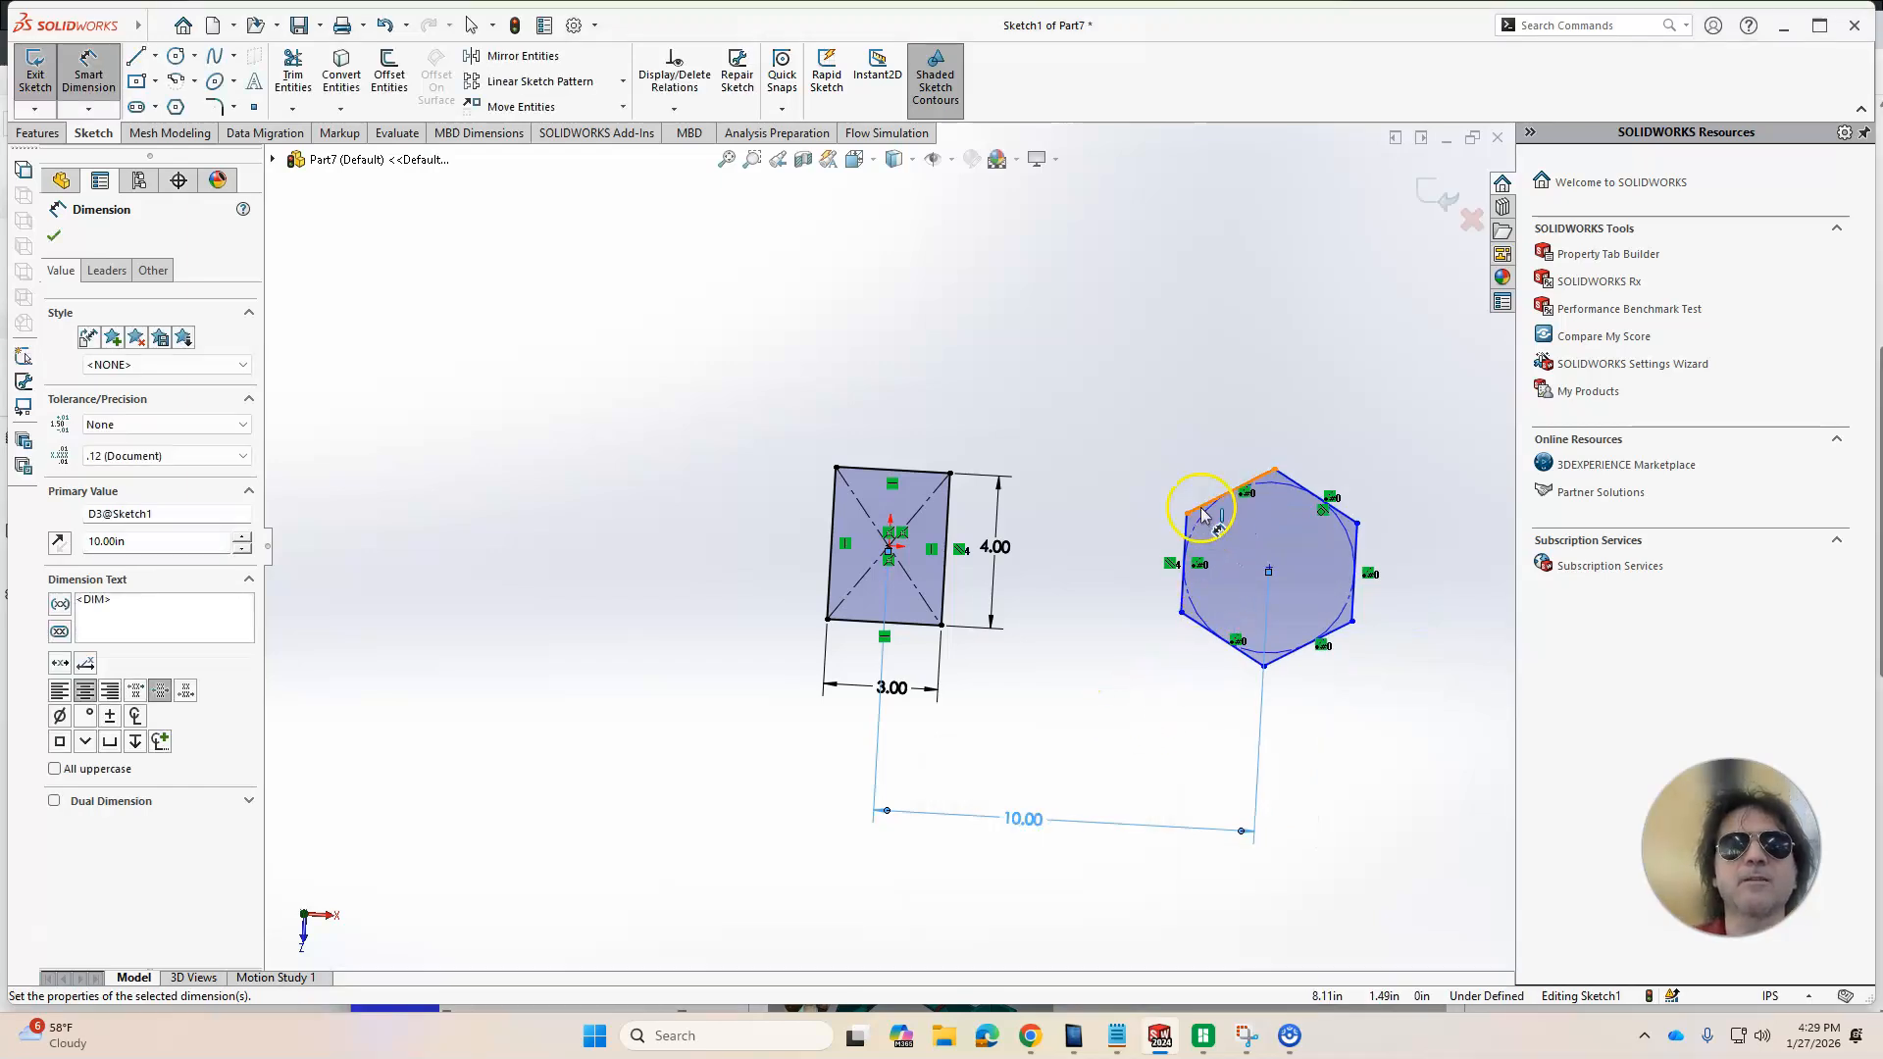
# Dimension the hexagon's inscribed construction circle to a 4.5 in diameter
pyautogui.click(1207, 530)
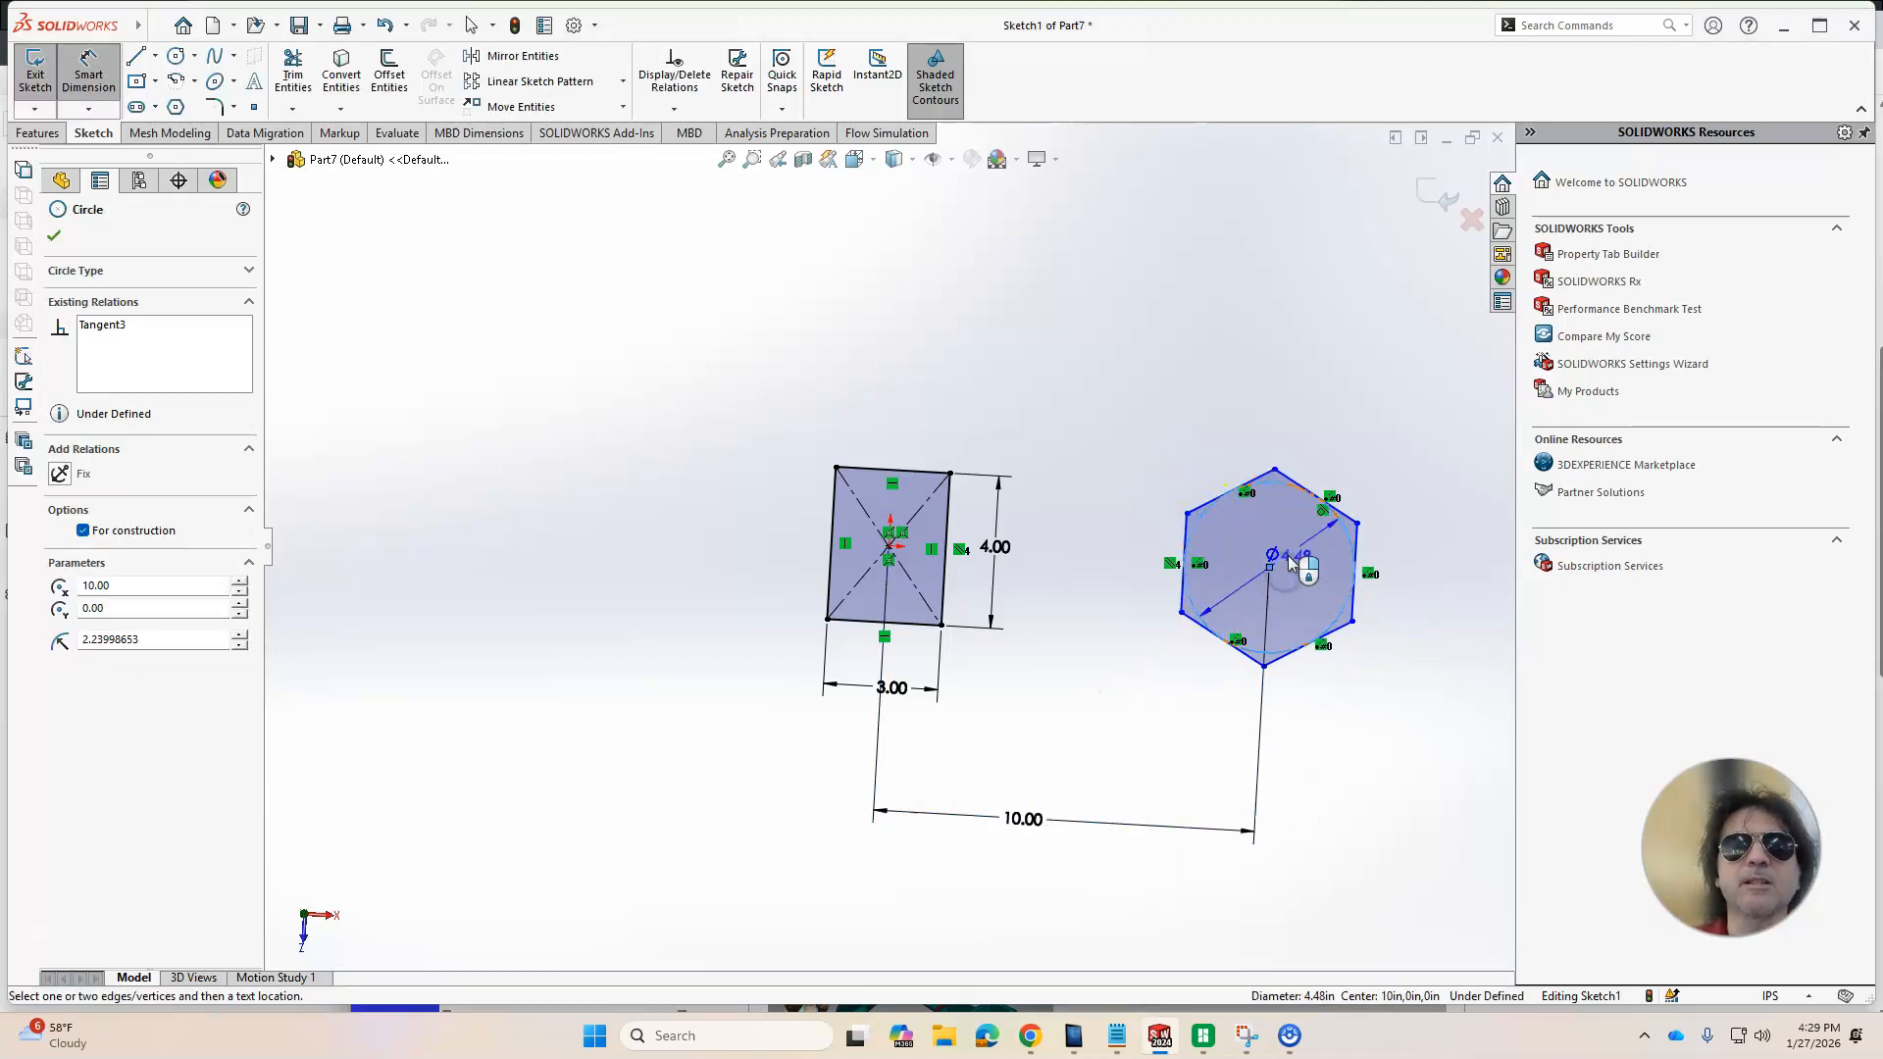
pyautogui.click(1286, 555)
pyautogui.write('4.5')
pyautogui.press('Return')
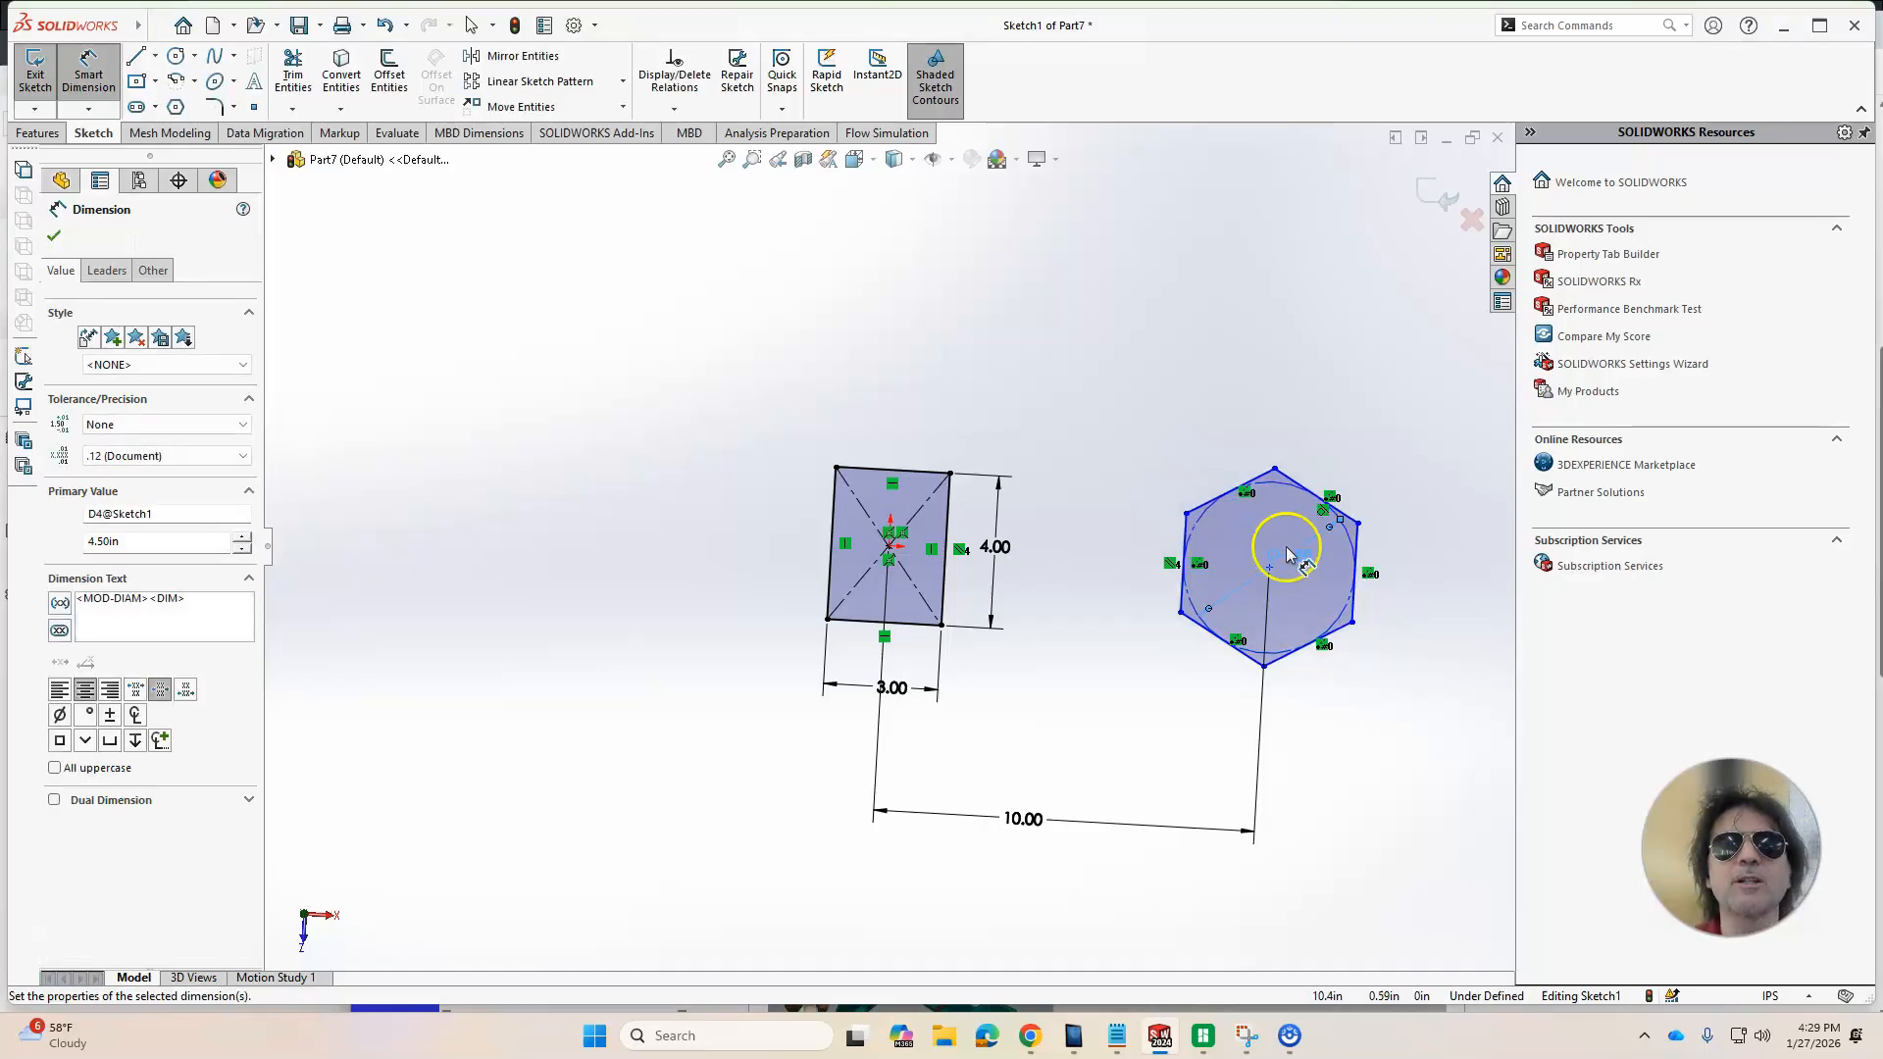
pyautogui.click(1196, 474)
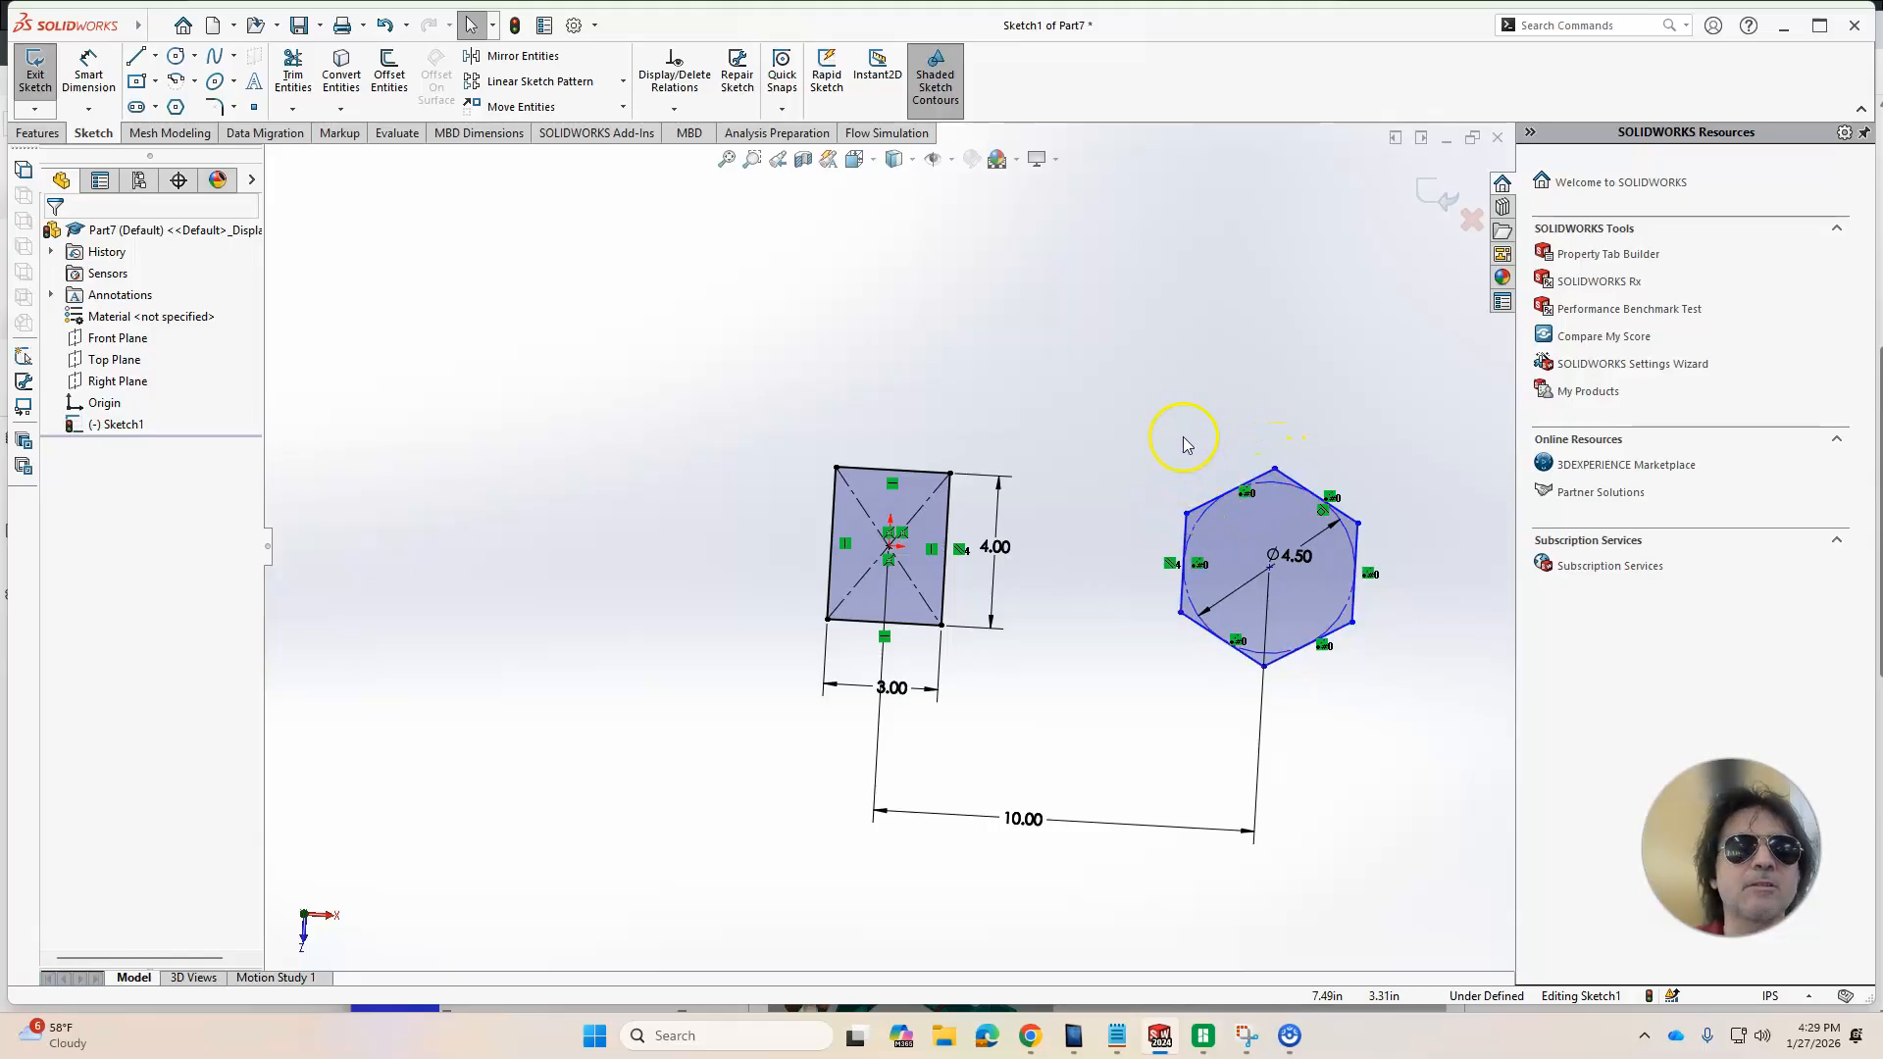
pyautogui.click(1271, 573)
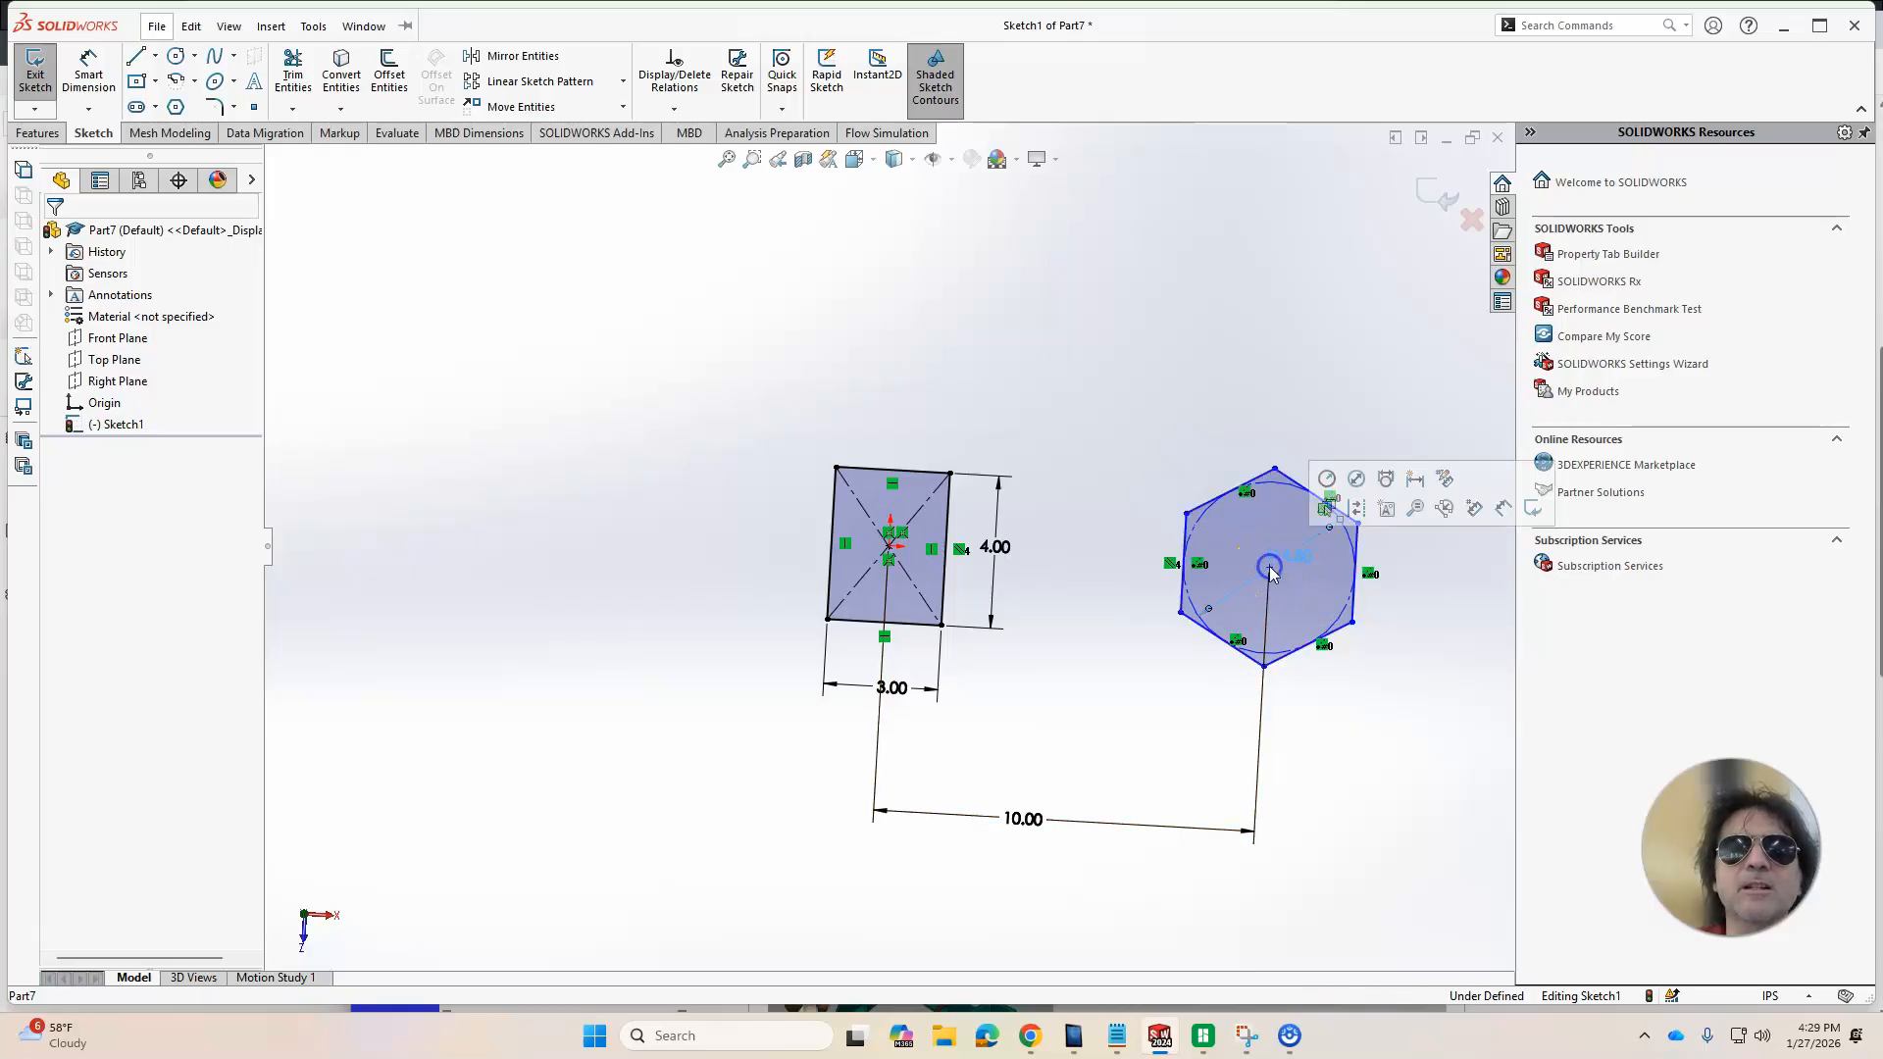
pyautogui.click(896, 555)
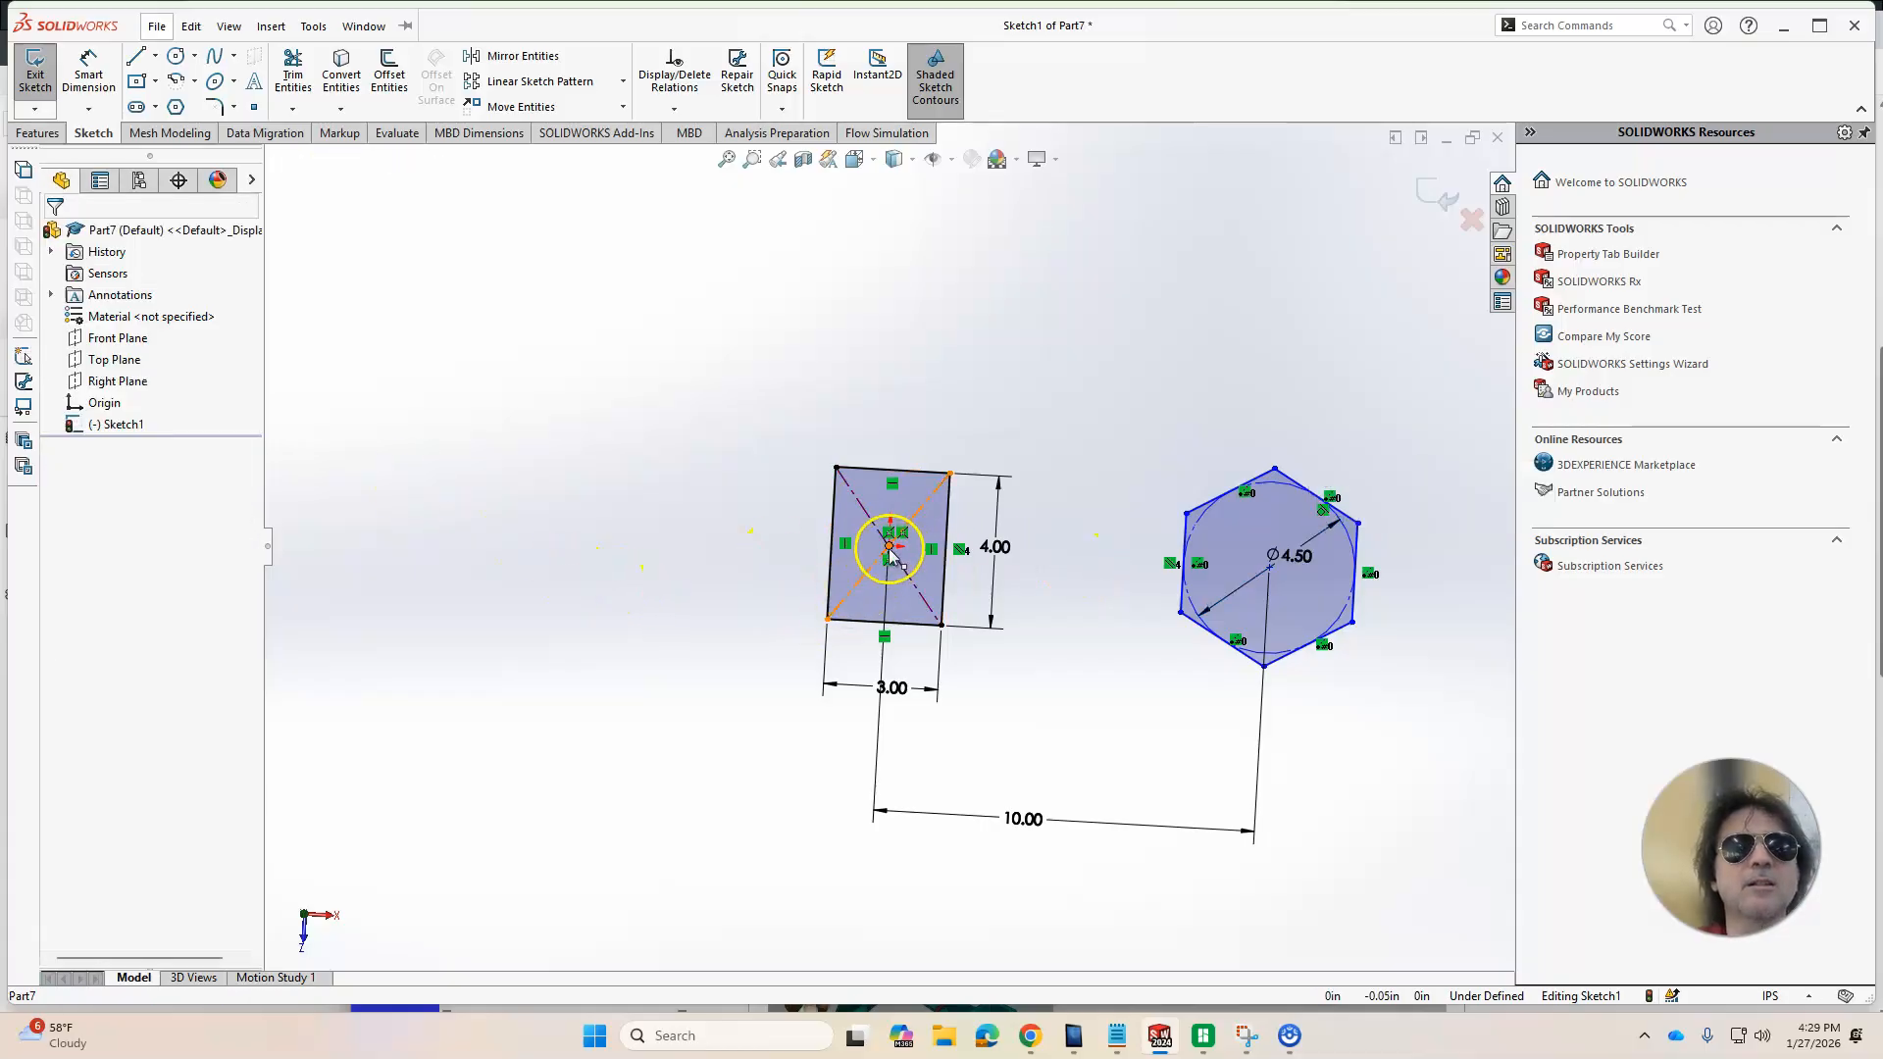
pyautogui.click(1270, 569)
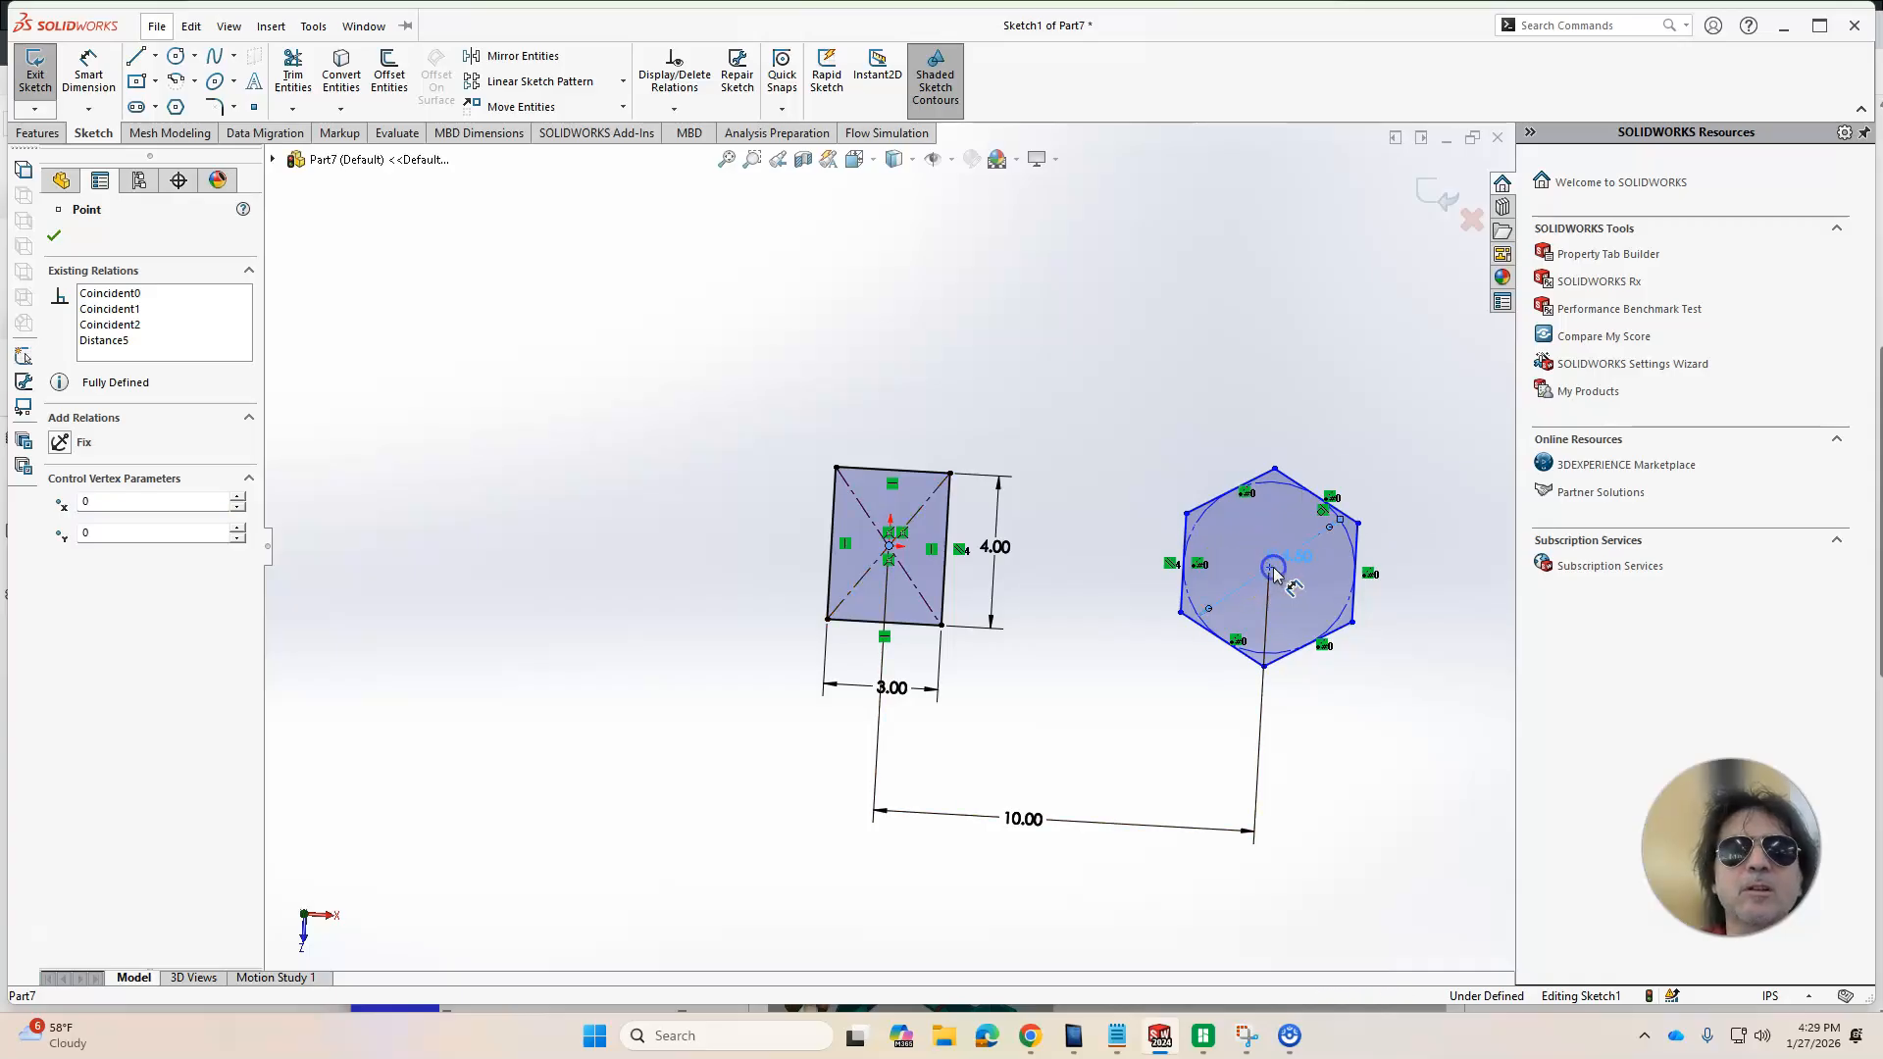
pyautogui.click(480, 274)
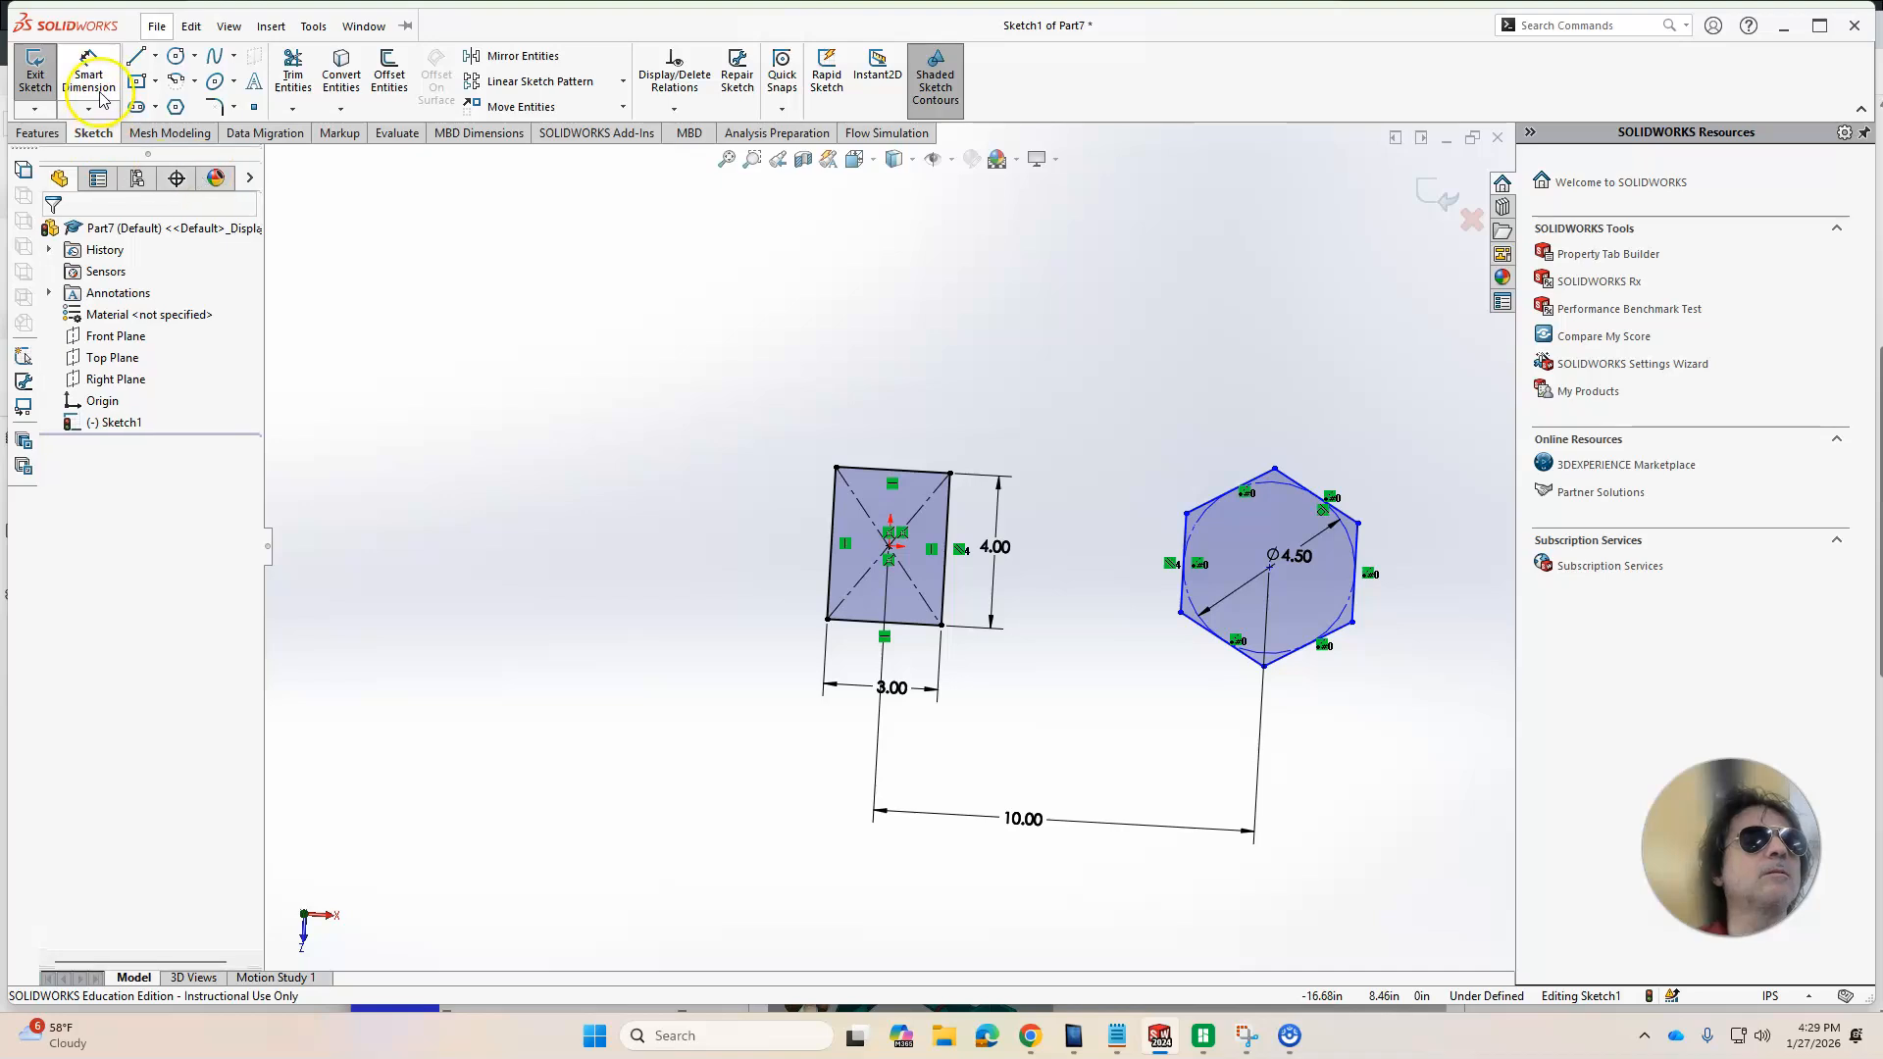
# Draw a horizontal centerline from the origin at the rectangle's center to the hexagon's center
pyautogui.click(155, 57)
pyautogui.click(183, 104)
pyautogui.click(887, 547)
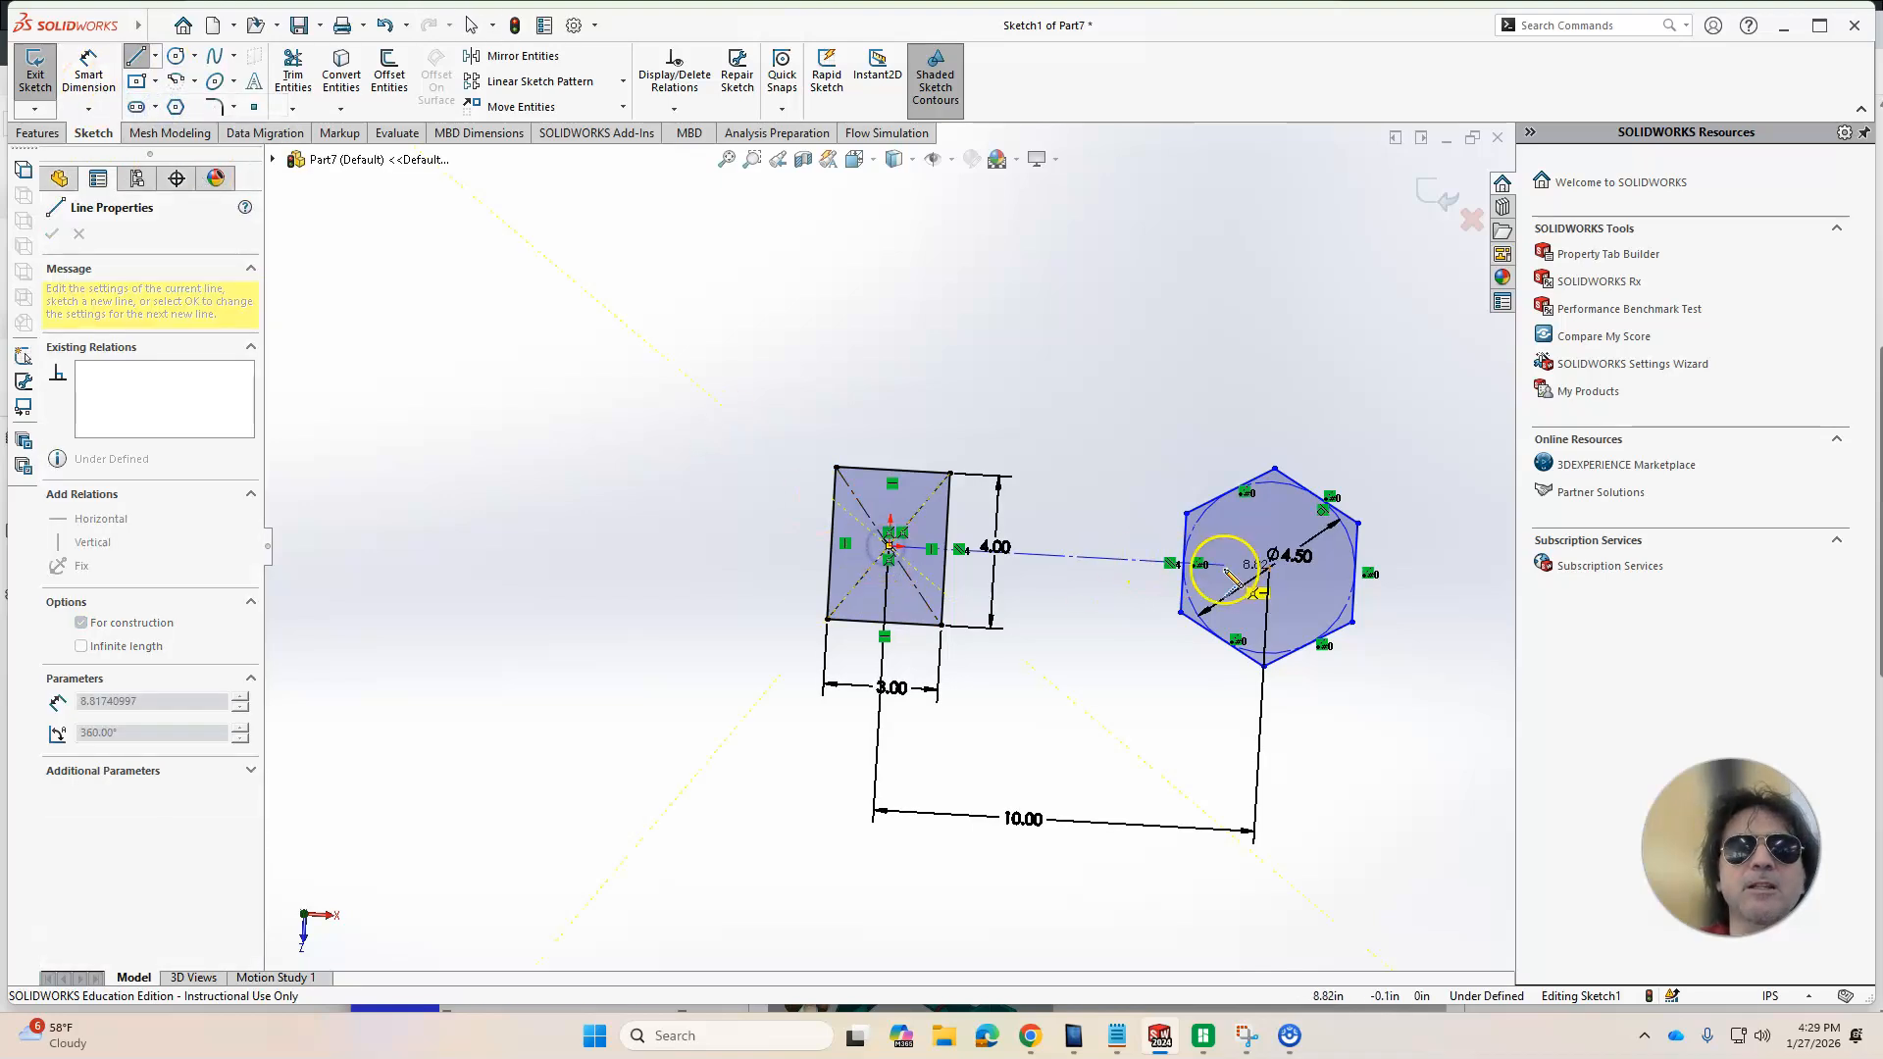
pyautogui.click(1267, 576)
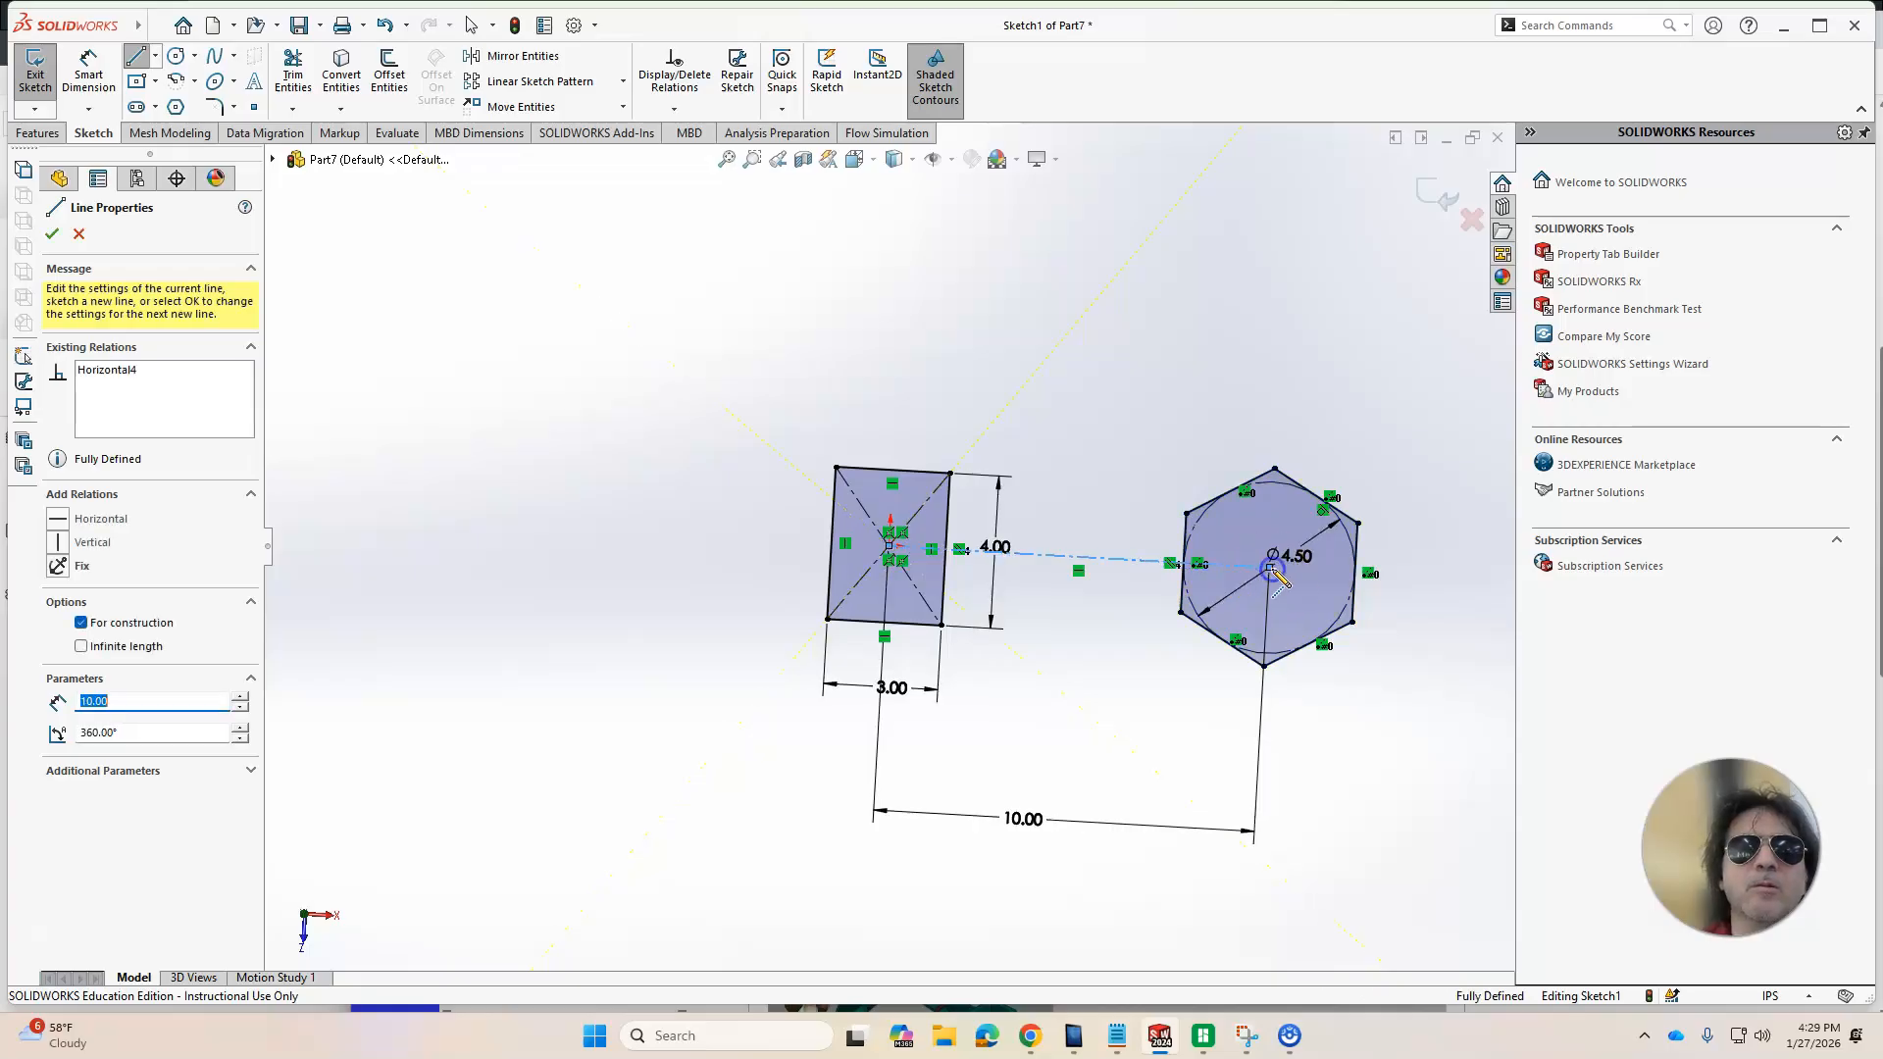
pyautogui.press('Escape')
pyautogui.moveTo(1233, 695)
pyautogui.mouseDown(button='middle')
pyautogui.moveTo(1181, 703)
pyautogui.moveTo(1168, 761)
pyautogui.moveTo(1135, 425)
pyautogui.moveTo(1058, 383)
pyautogui.moveTo(1118, 497)
pyautogui.moveTo(1098, 432)
pyautogui.mouseUp(button='middle')
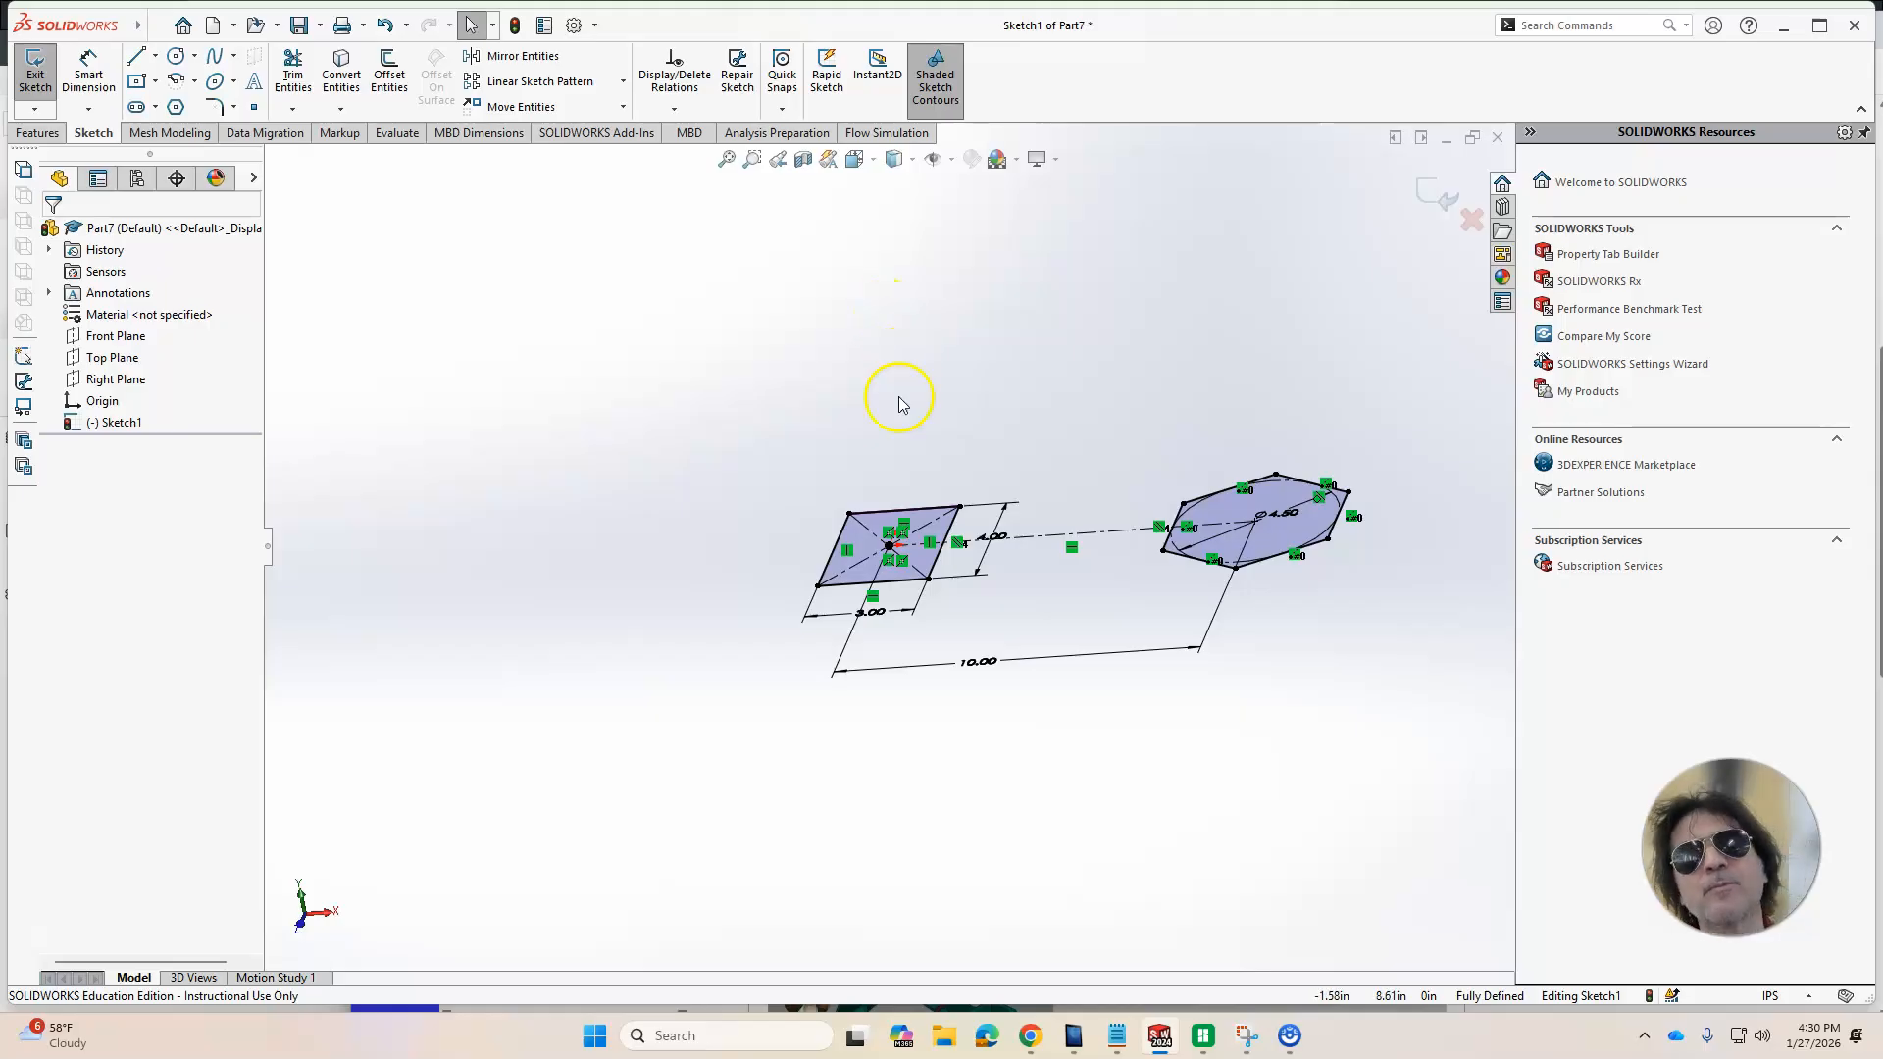
pyautogui.click(1322, 476)
pyautogui.moveTo(1324, 471)
pyautogui.mouseDown(button='middle')
pyautogui.moveTo(1316, 786)
pyautogui.moveTo(1361, 524)
pyautogui.mouseUp(button='middle')
pyautogui.click(1361, 525)
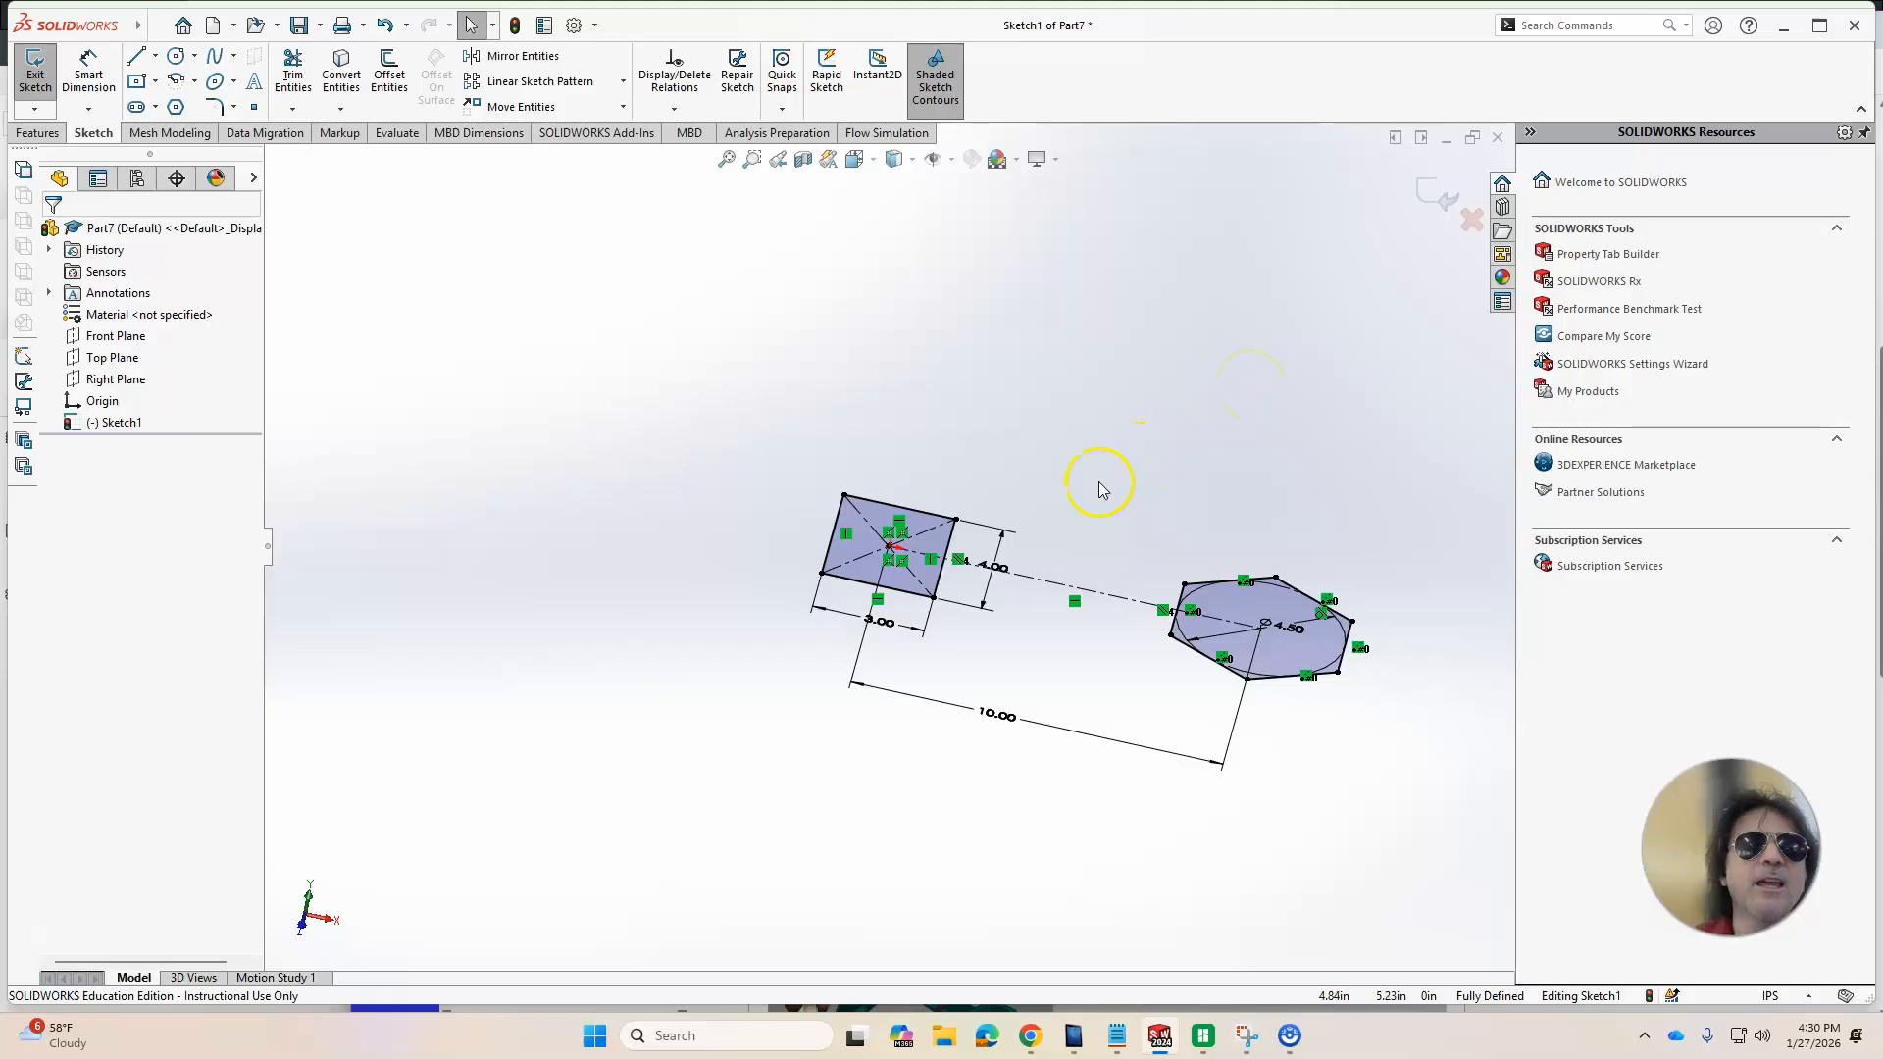
pyautogui.moveTo(1076, 572)
pyautogui.mouseDown(button='middle')
pyautogui.moveTo(1066, 631)
pyautogui.moveTo(1088, 563)
pyautogui.moveTo(1042, 660)
pyautogui.moveTo(1085, 572)
pyautogui.mouseUp(button='middle')
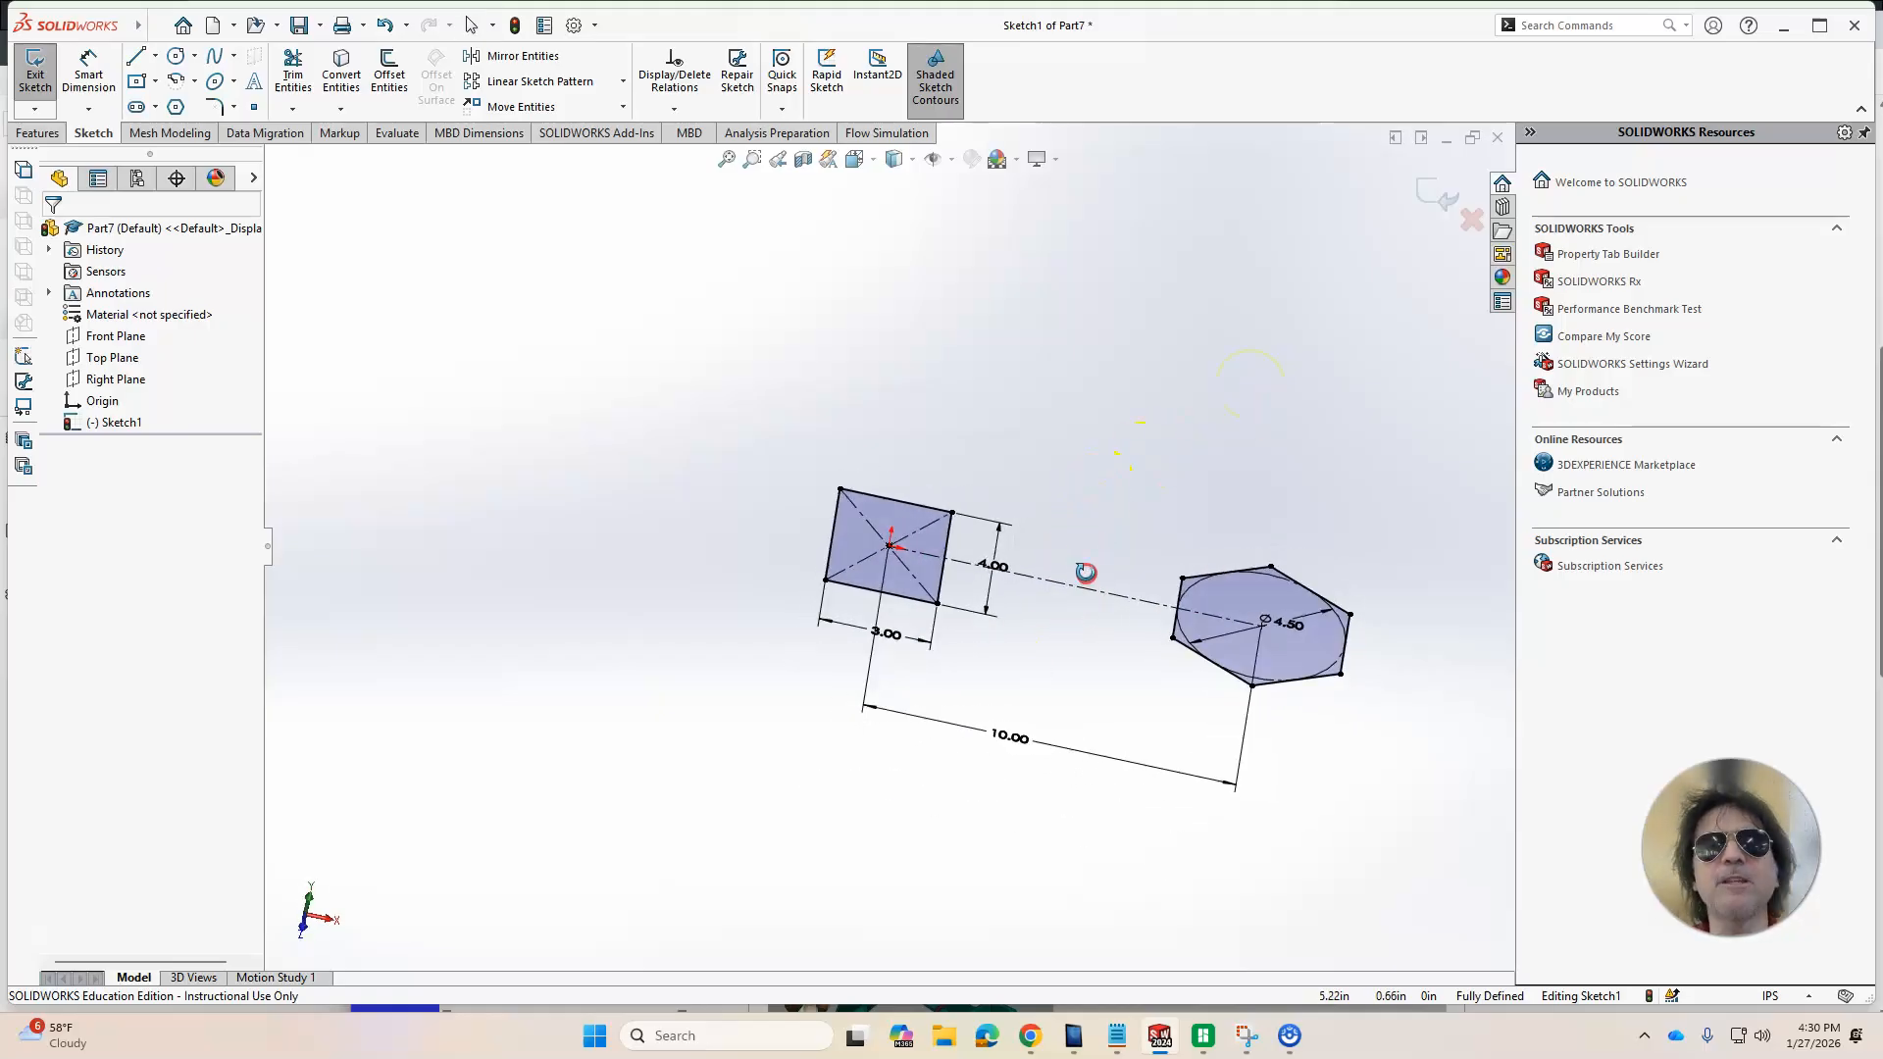
# Close the sketch and extrude only its rectangle region to a blind depth of 5 in, replacing the whole-sketch contour selection
pyautogui.click(1421, 193)
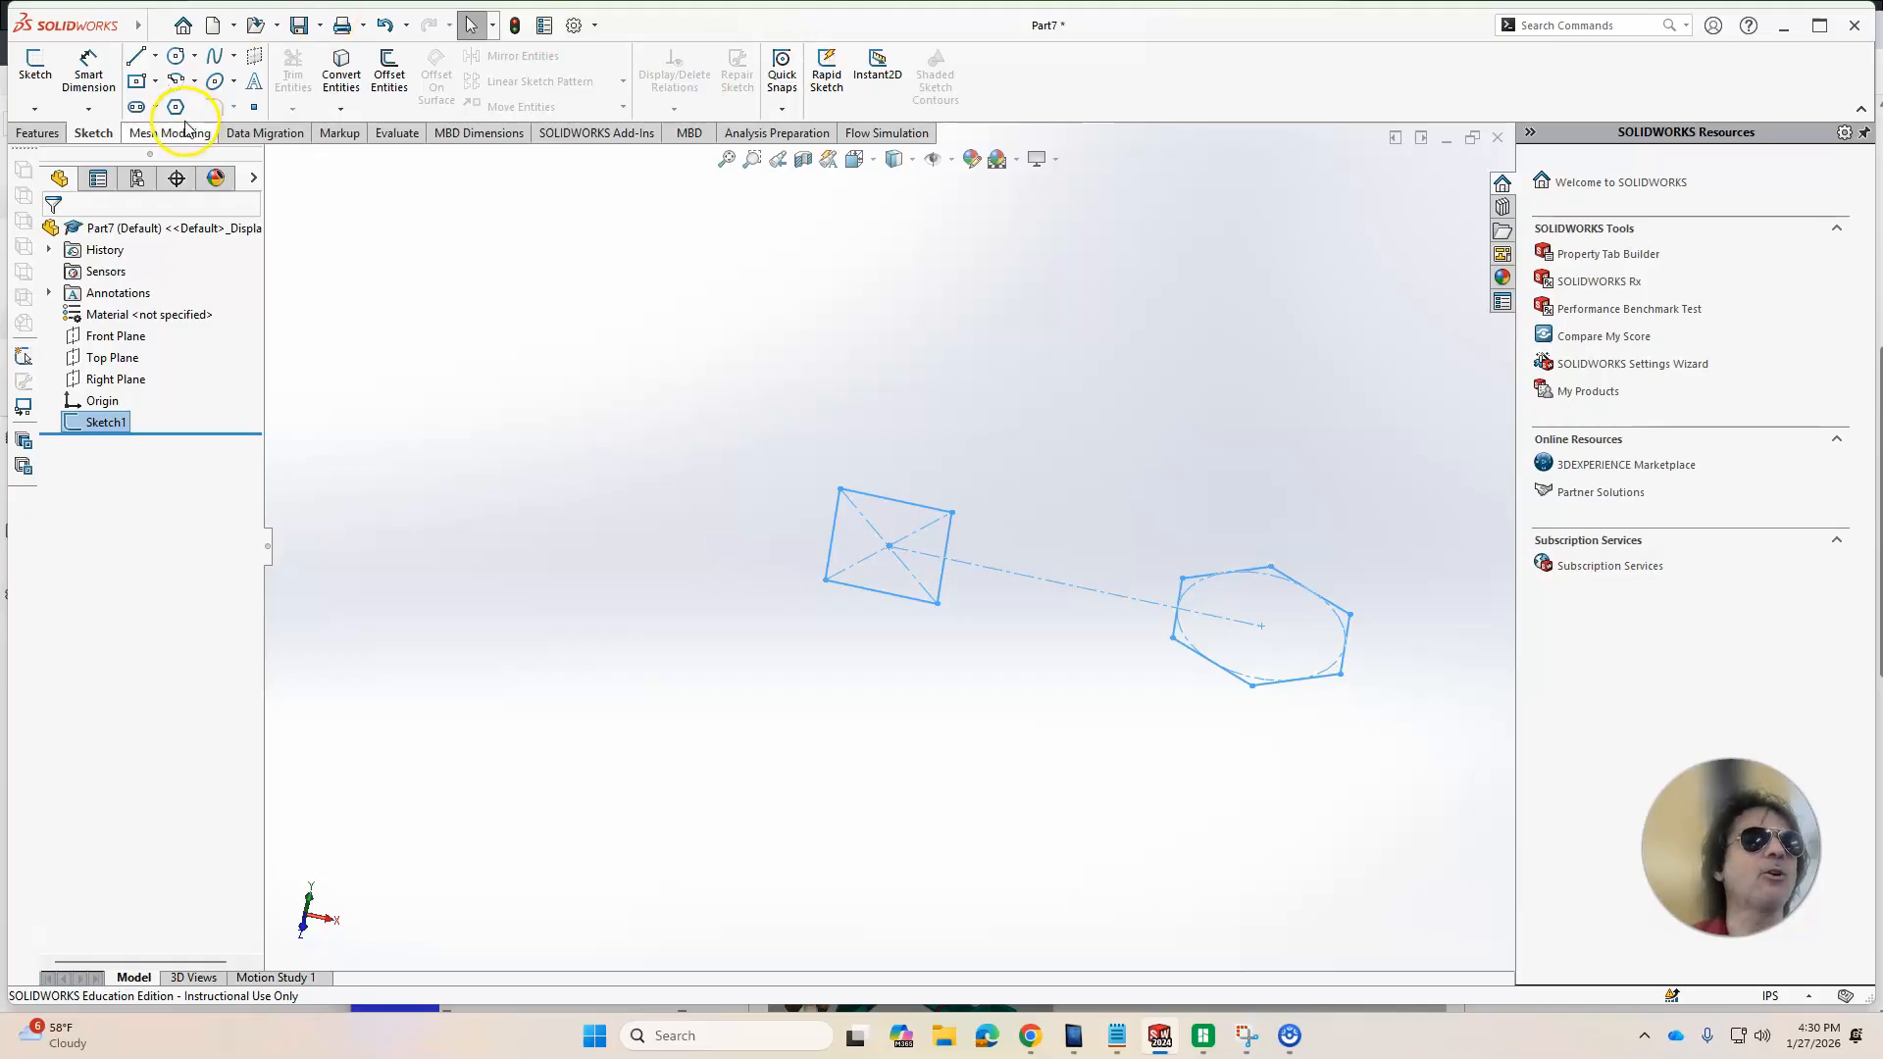
pyautogui.click(39, 133)
pyautogui.click(46, 86)
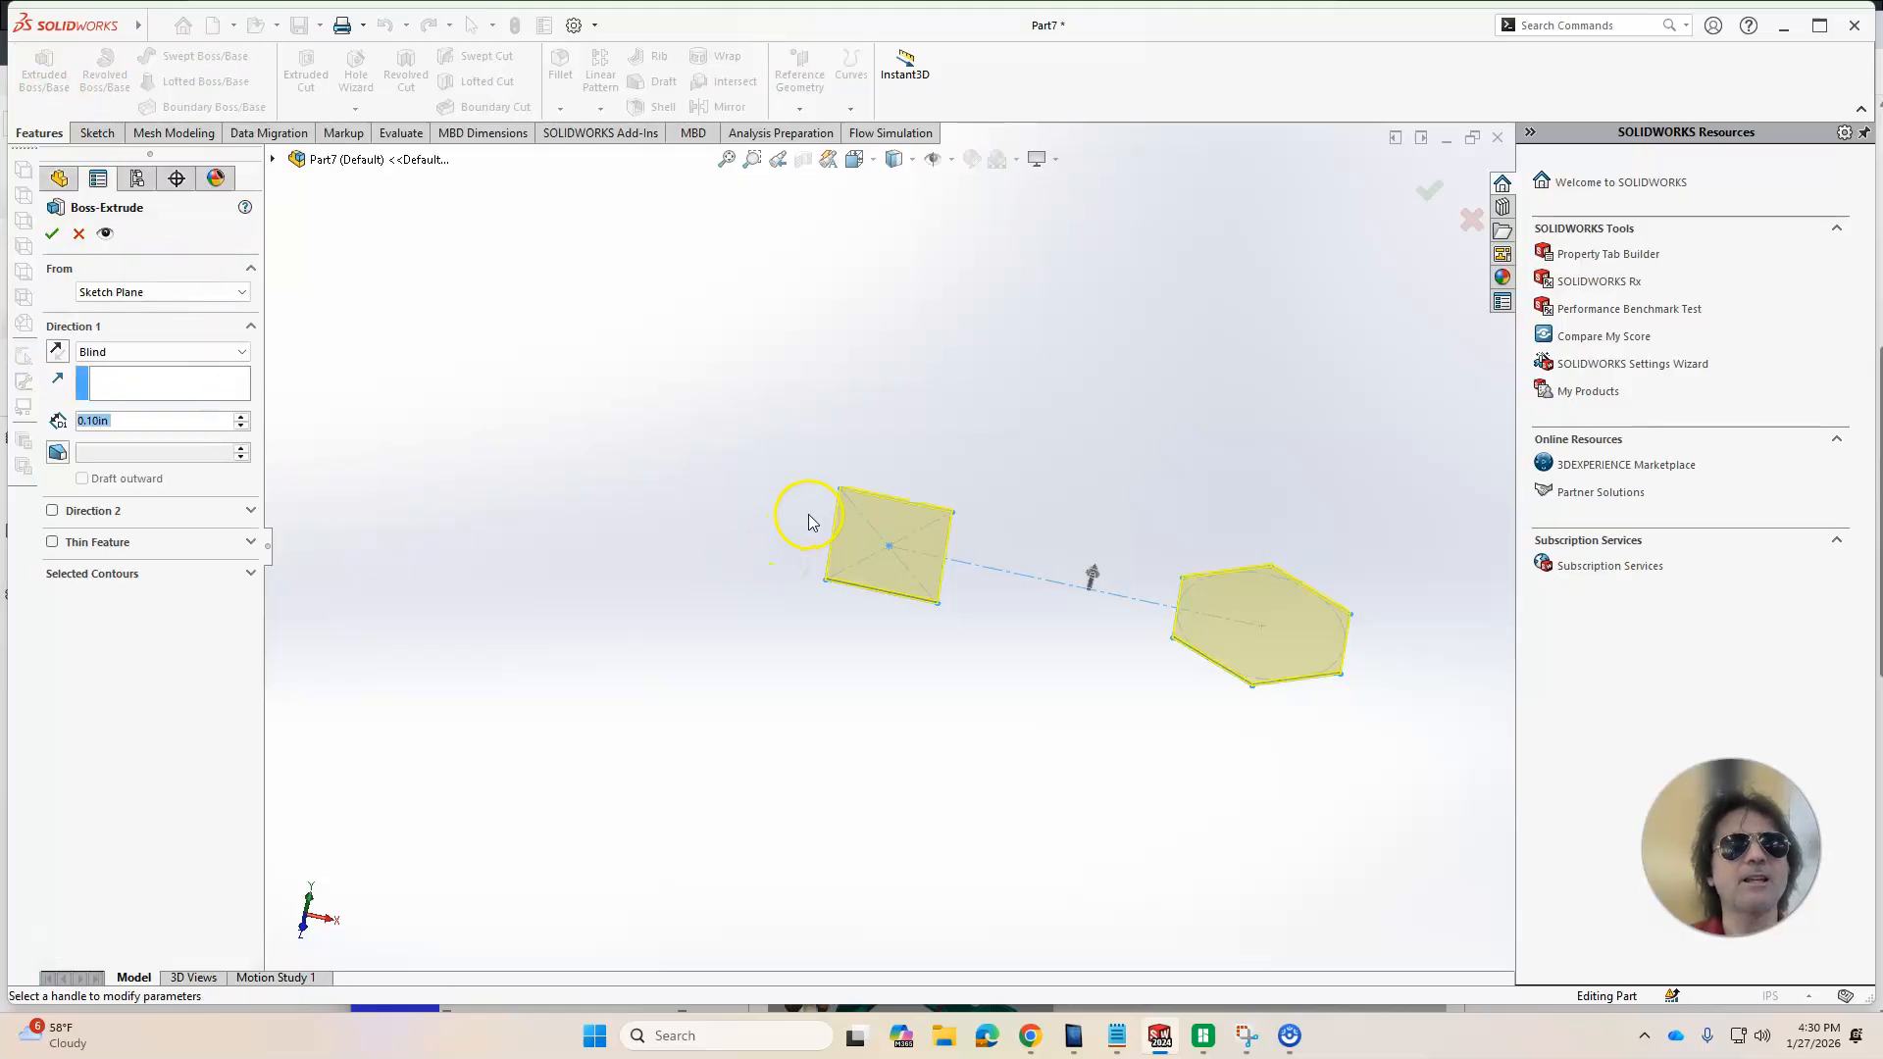
pyautogui.click(113, 575)
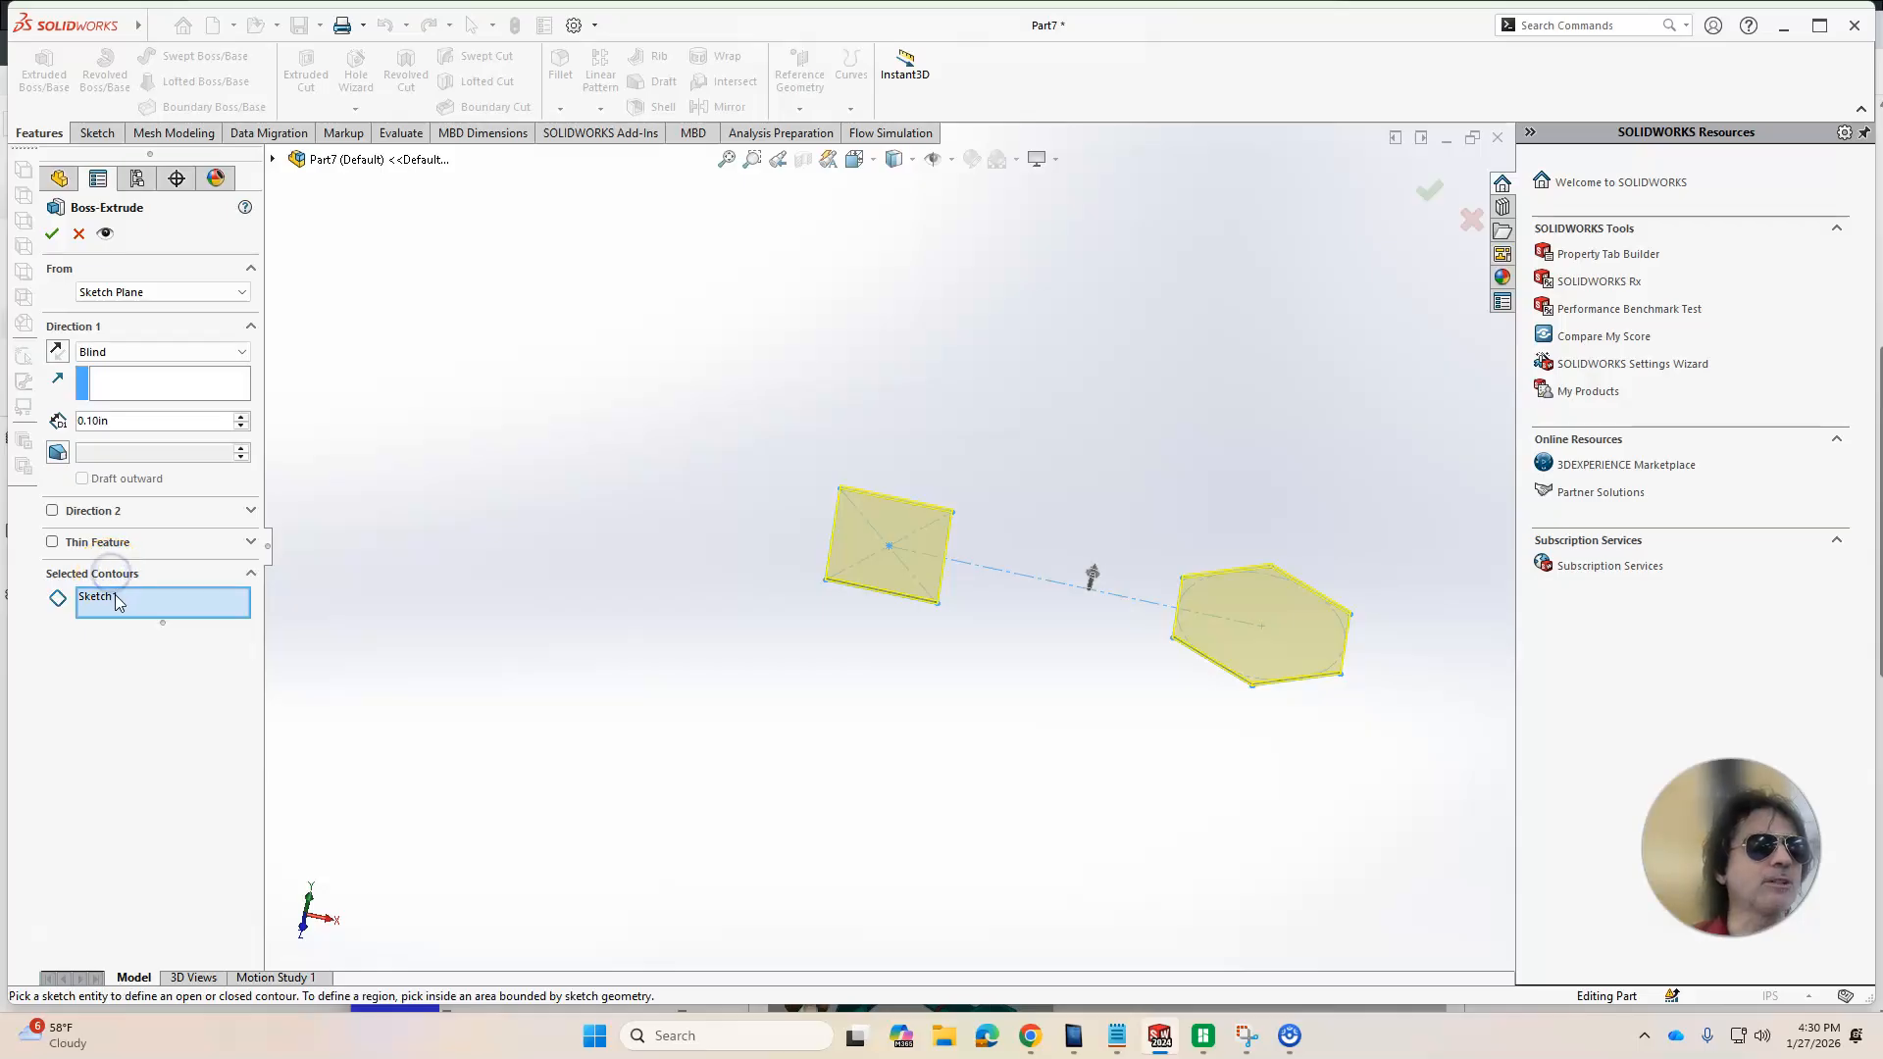
pyautogui.click(115, 598)
pyautogui.press('Delete')
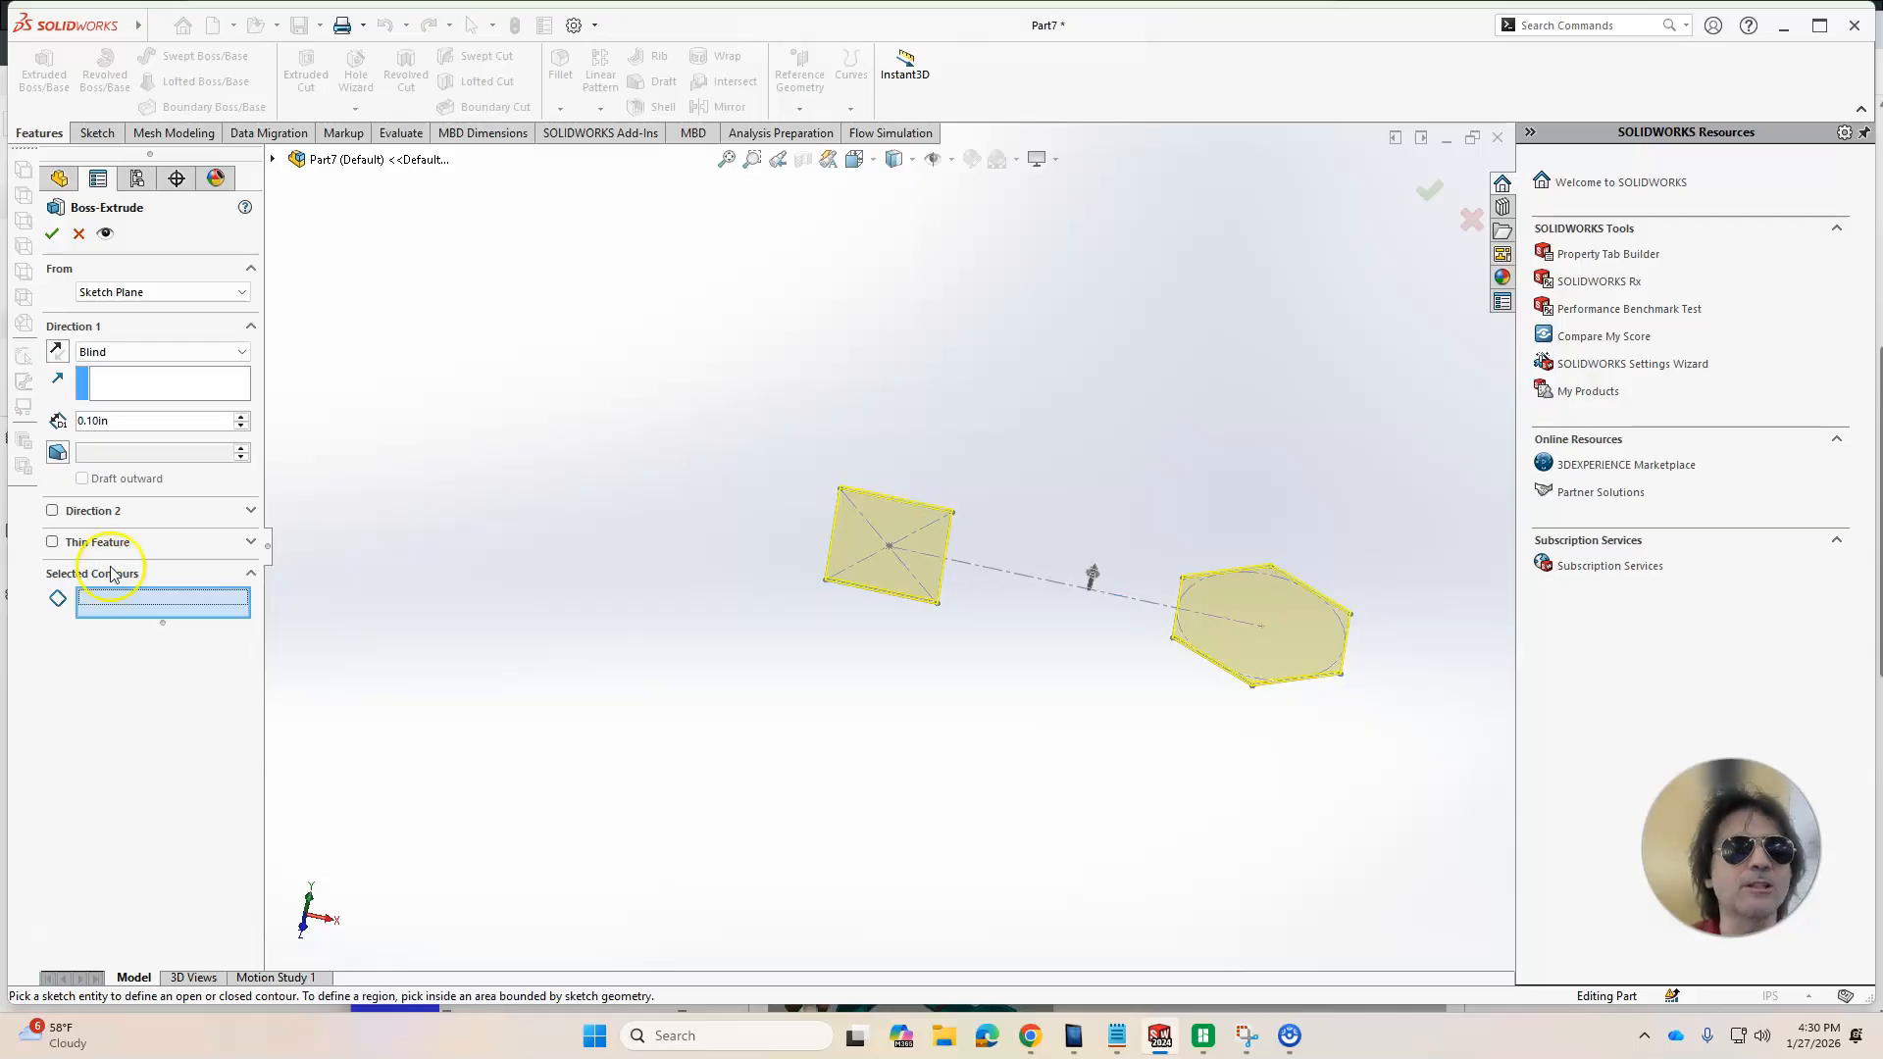
pyautogui.click(876, 569)
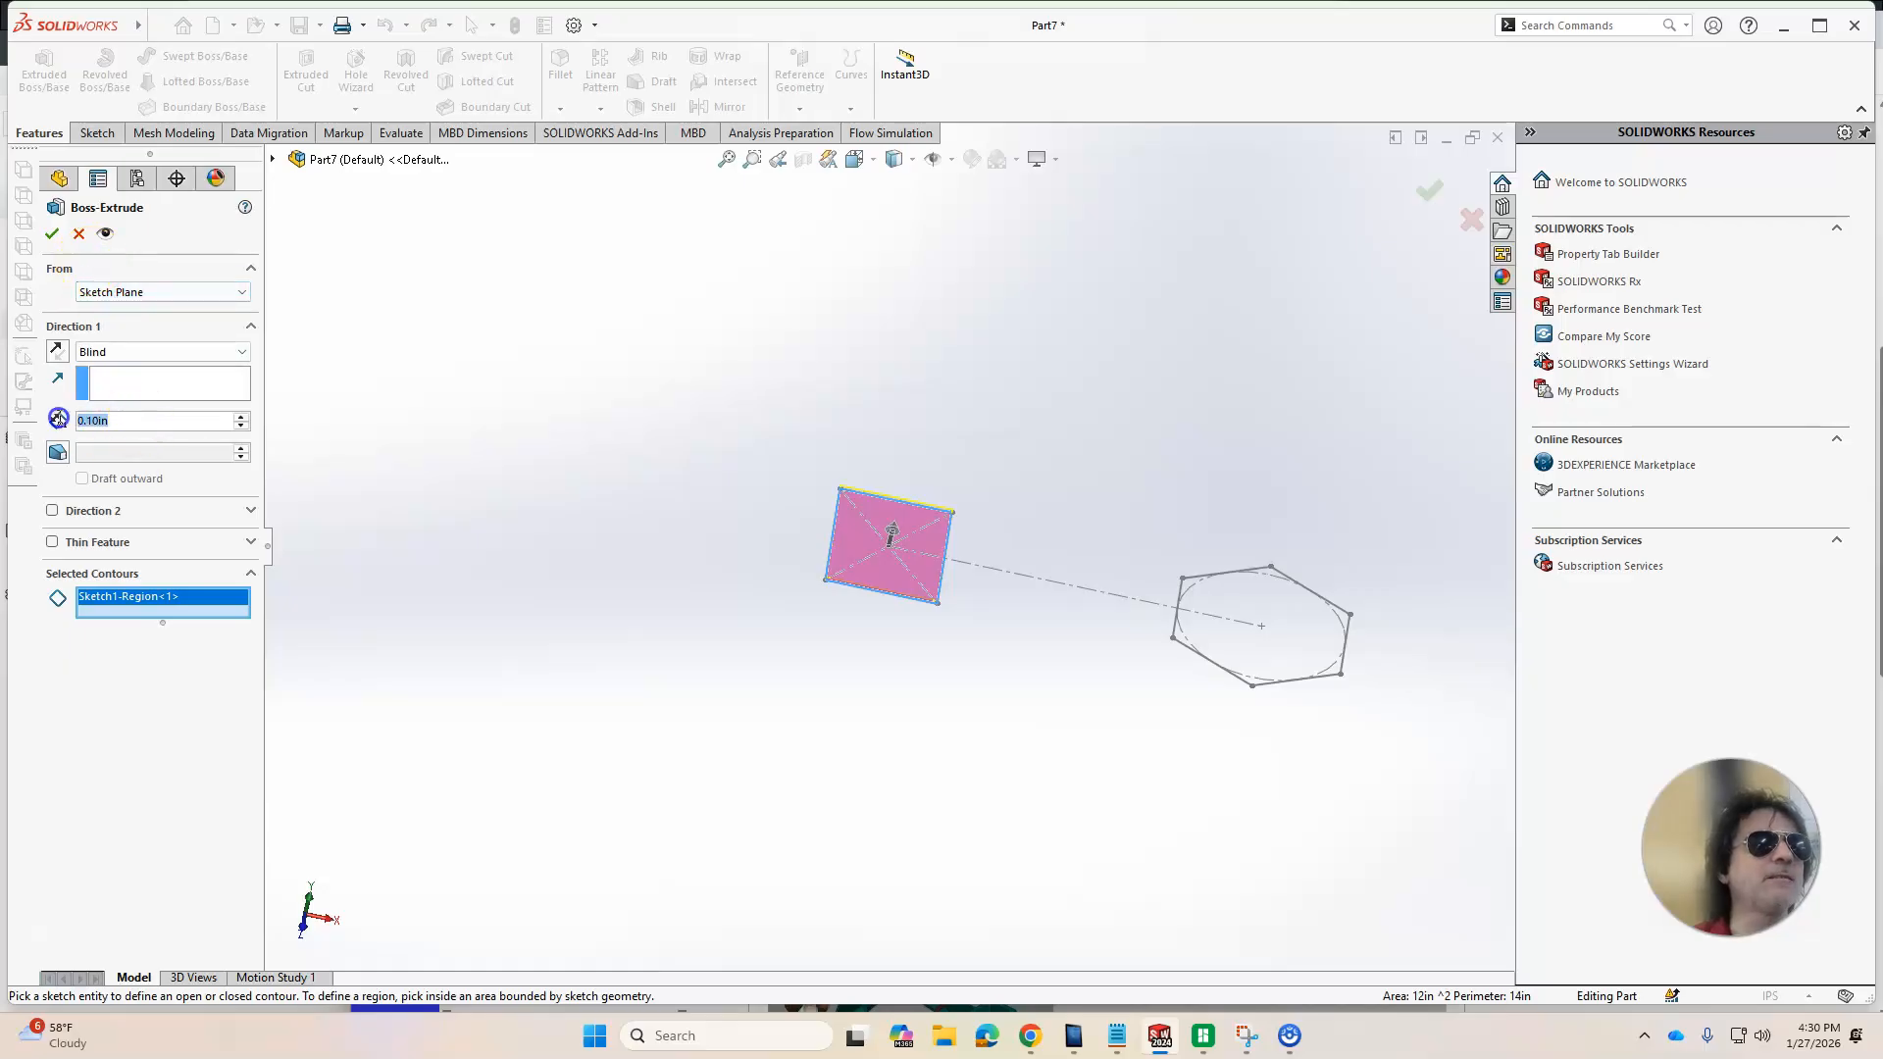
pyautogui.write('5')
pyautogui.press('Return')
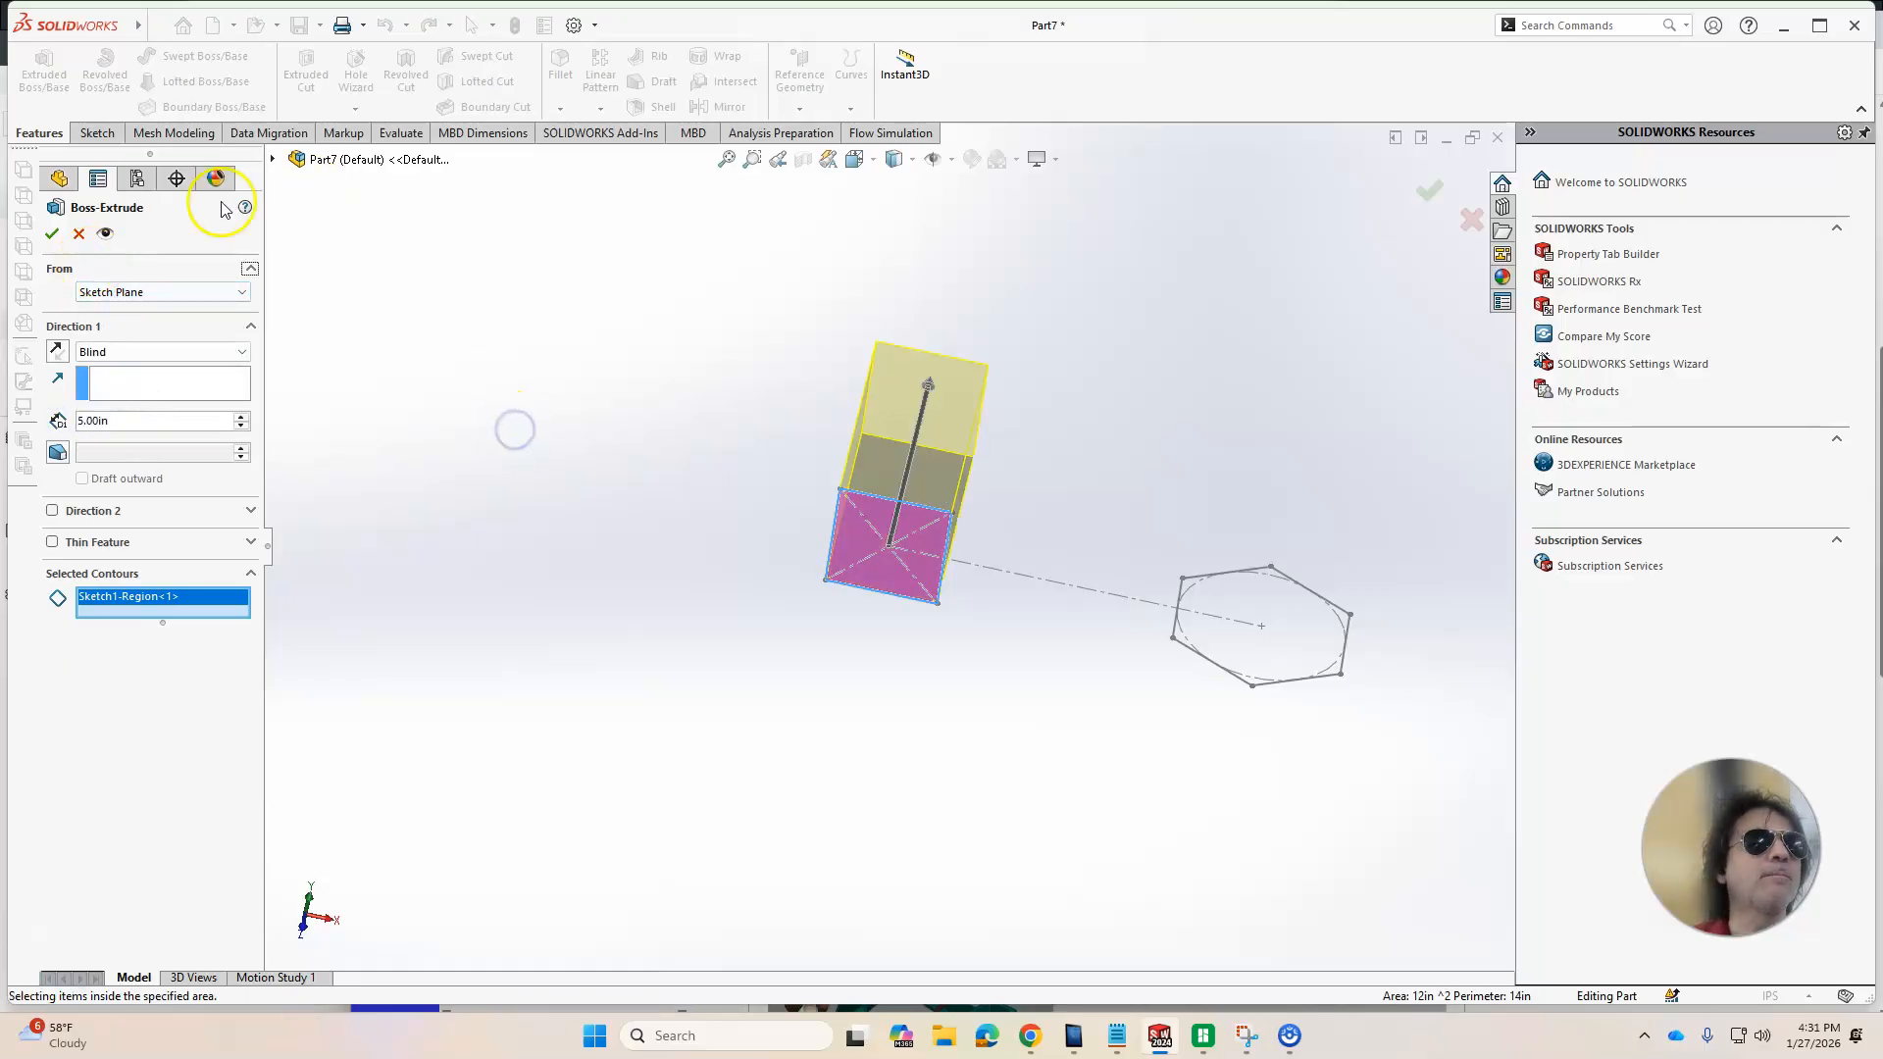
pyautogui.click(52, 235)
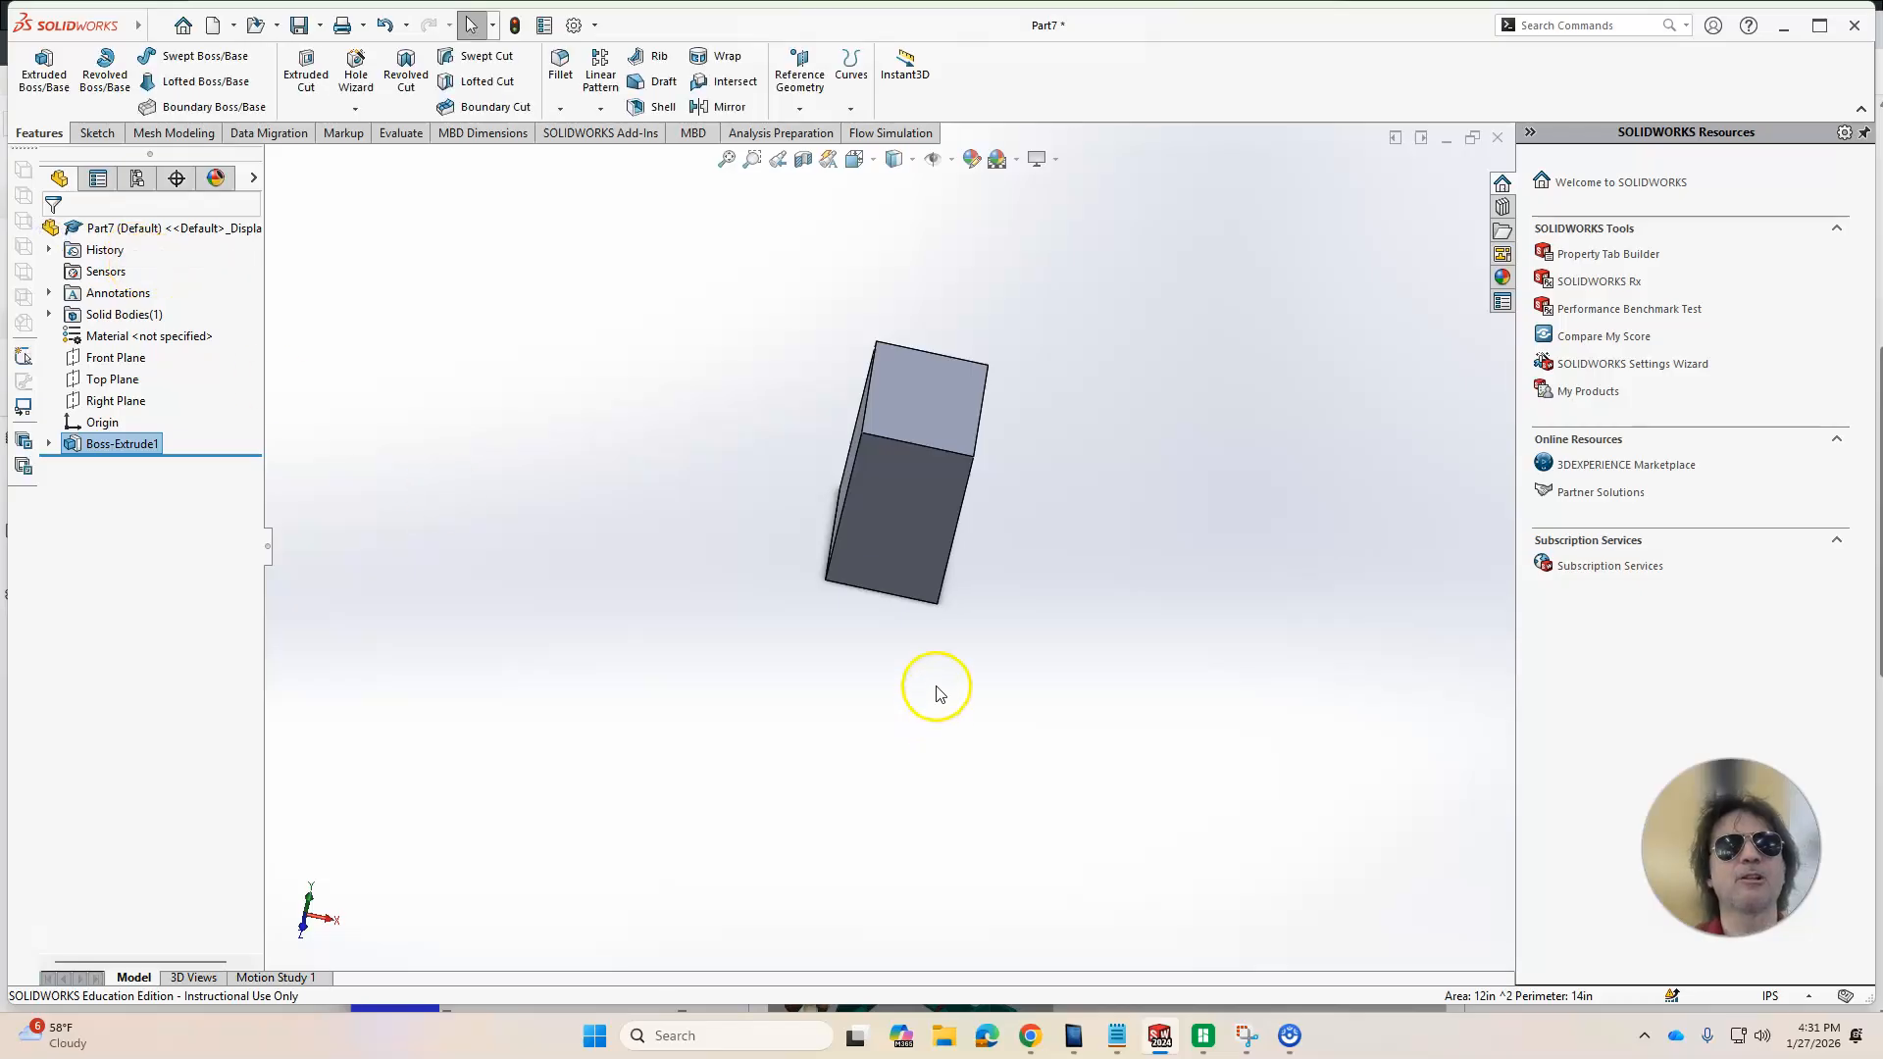
# Show the sketch absorbed in the rectangle's extrusion
pyautogui.moveTo(932, 677); pyautogui.dragTo(923, 632, button='middle')
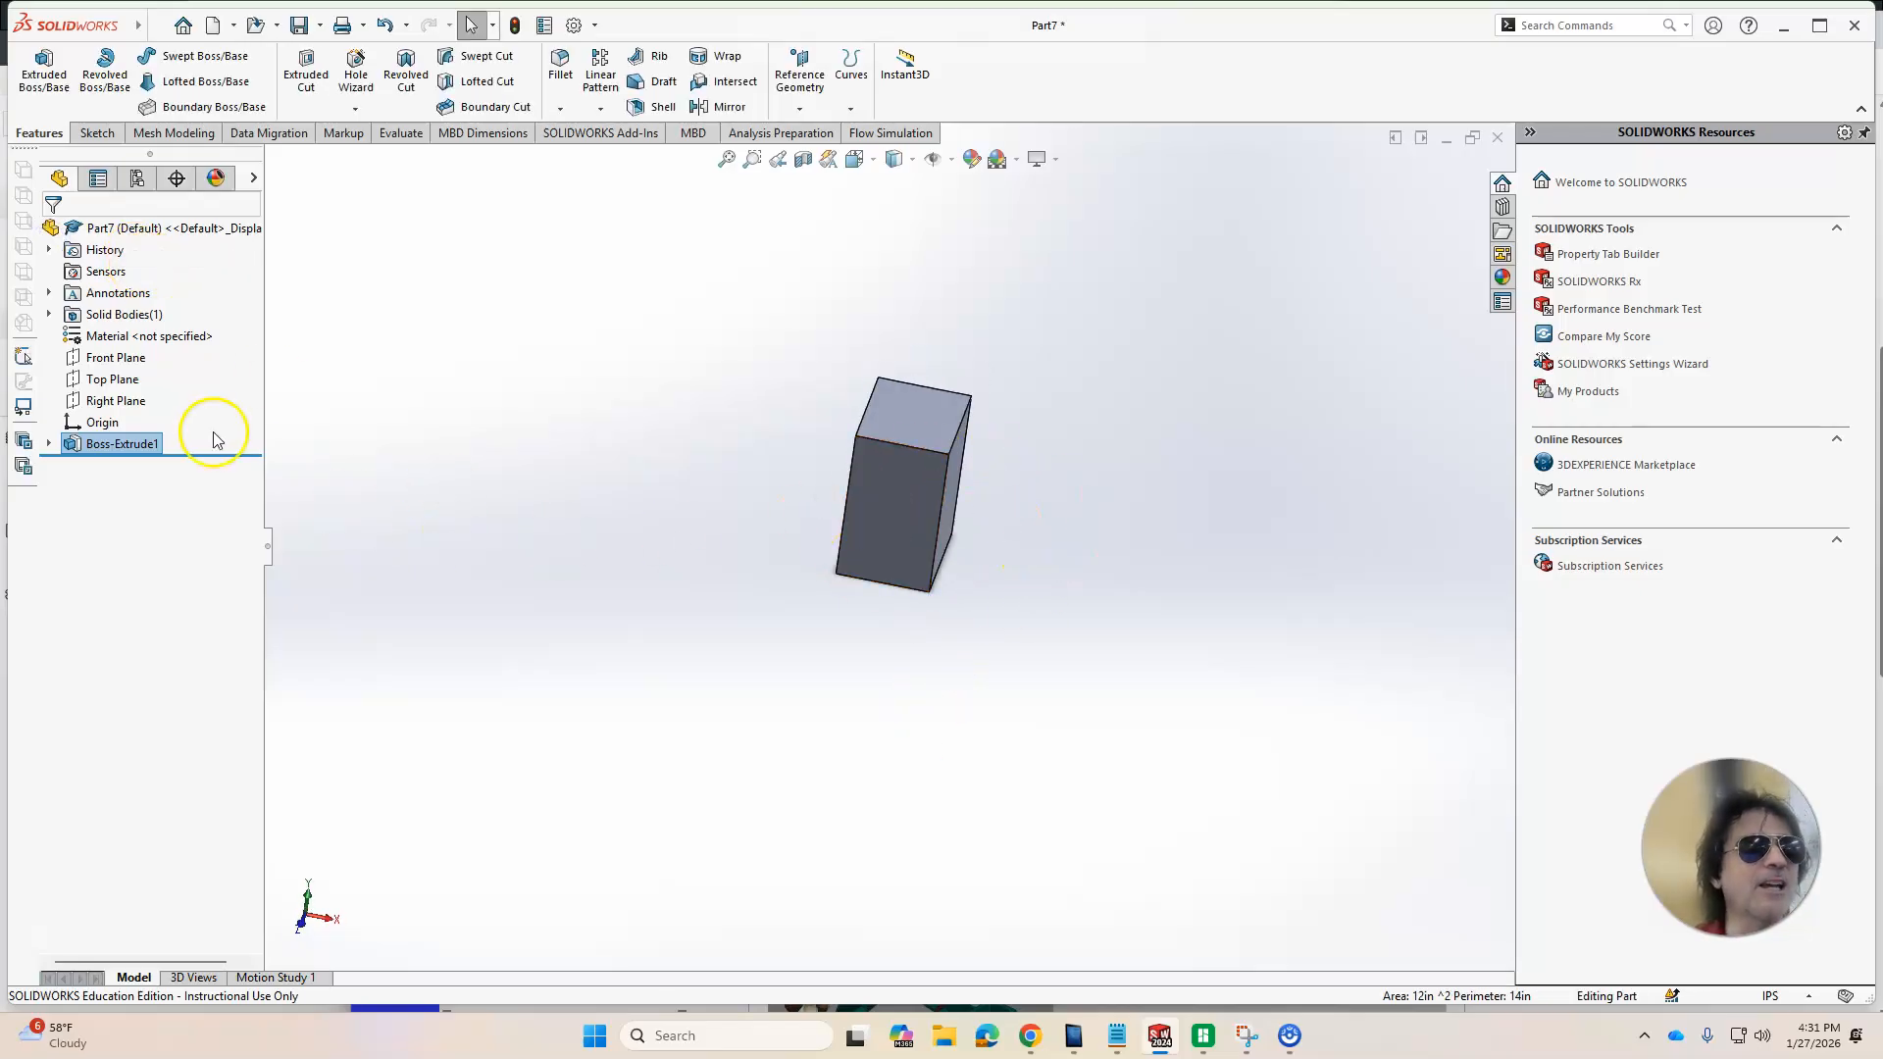
pyautogui.click(49, 445)
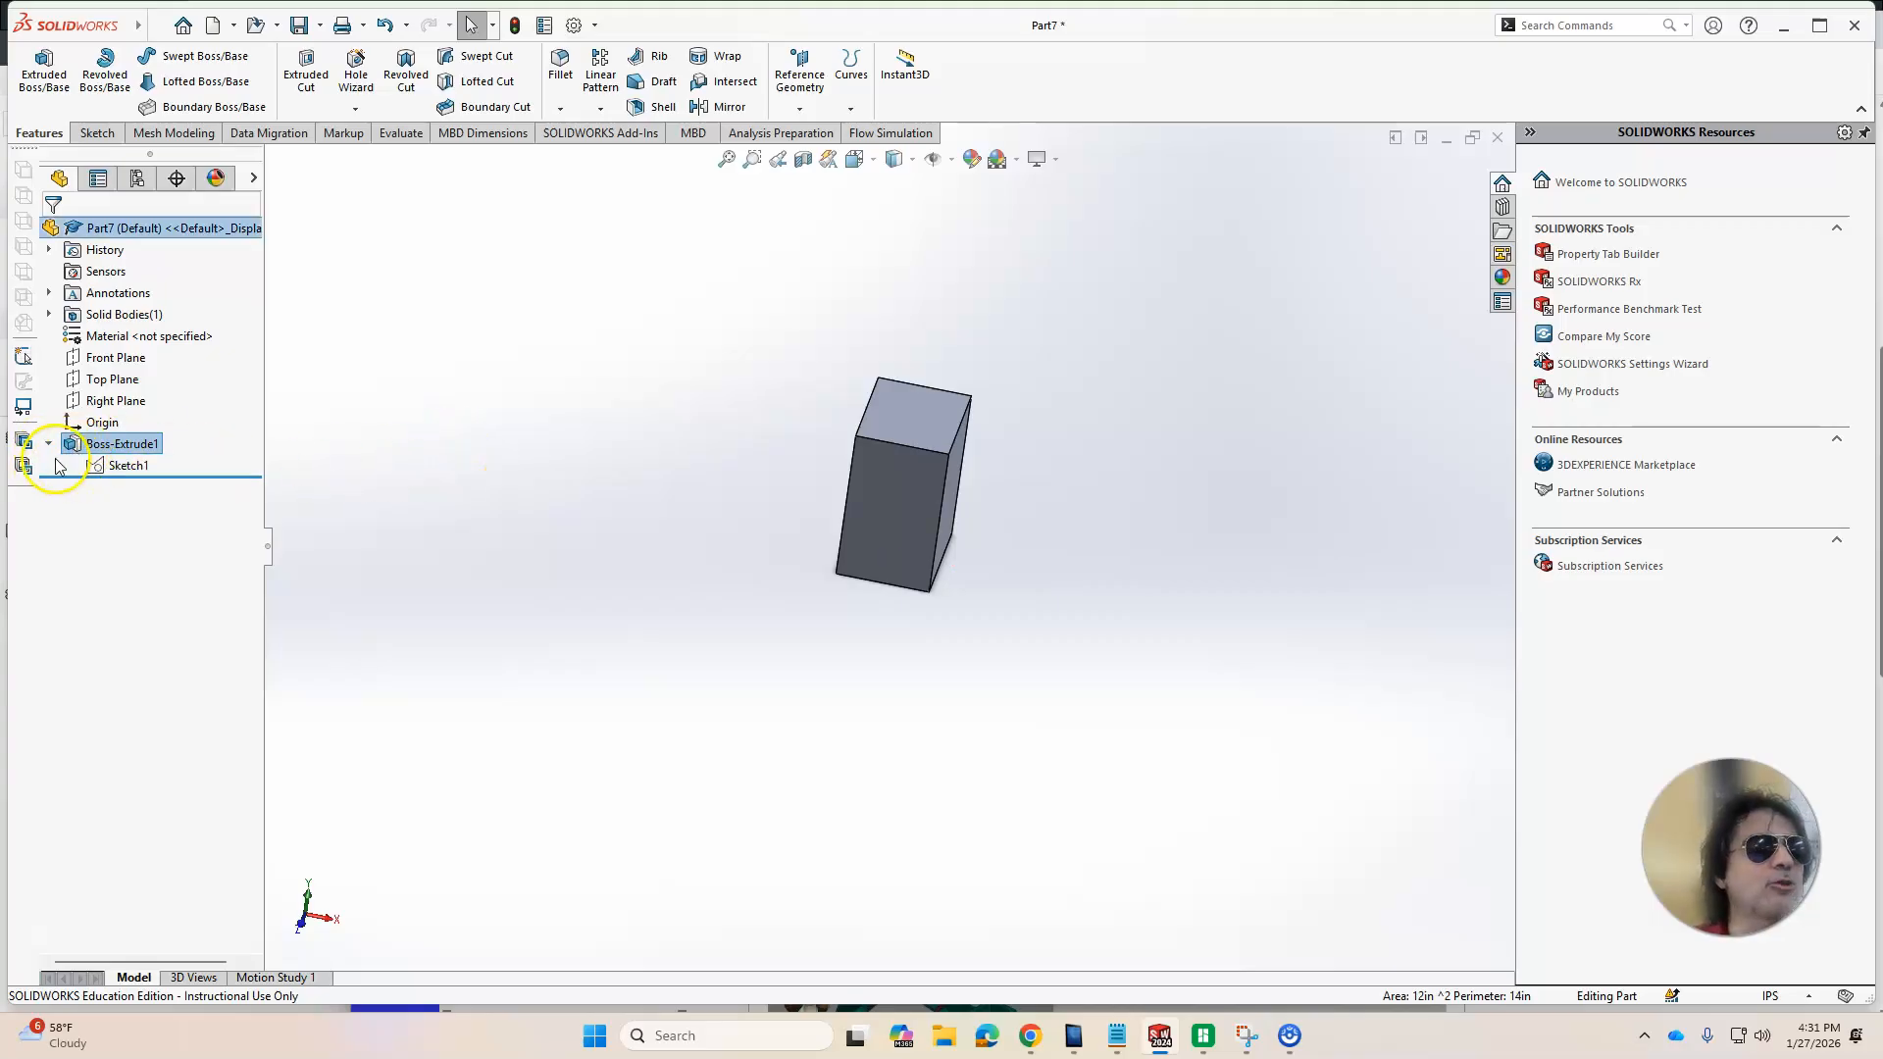
pyautogui.click(49, 445)
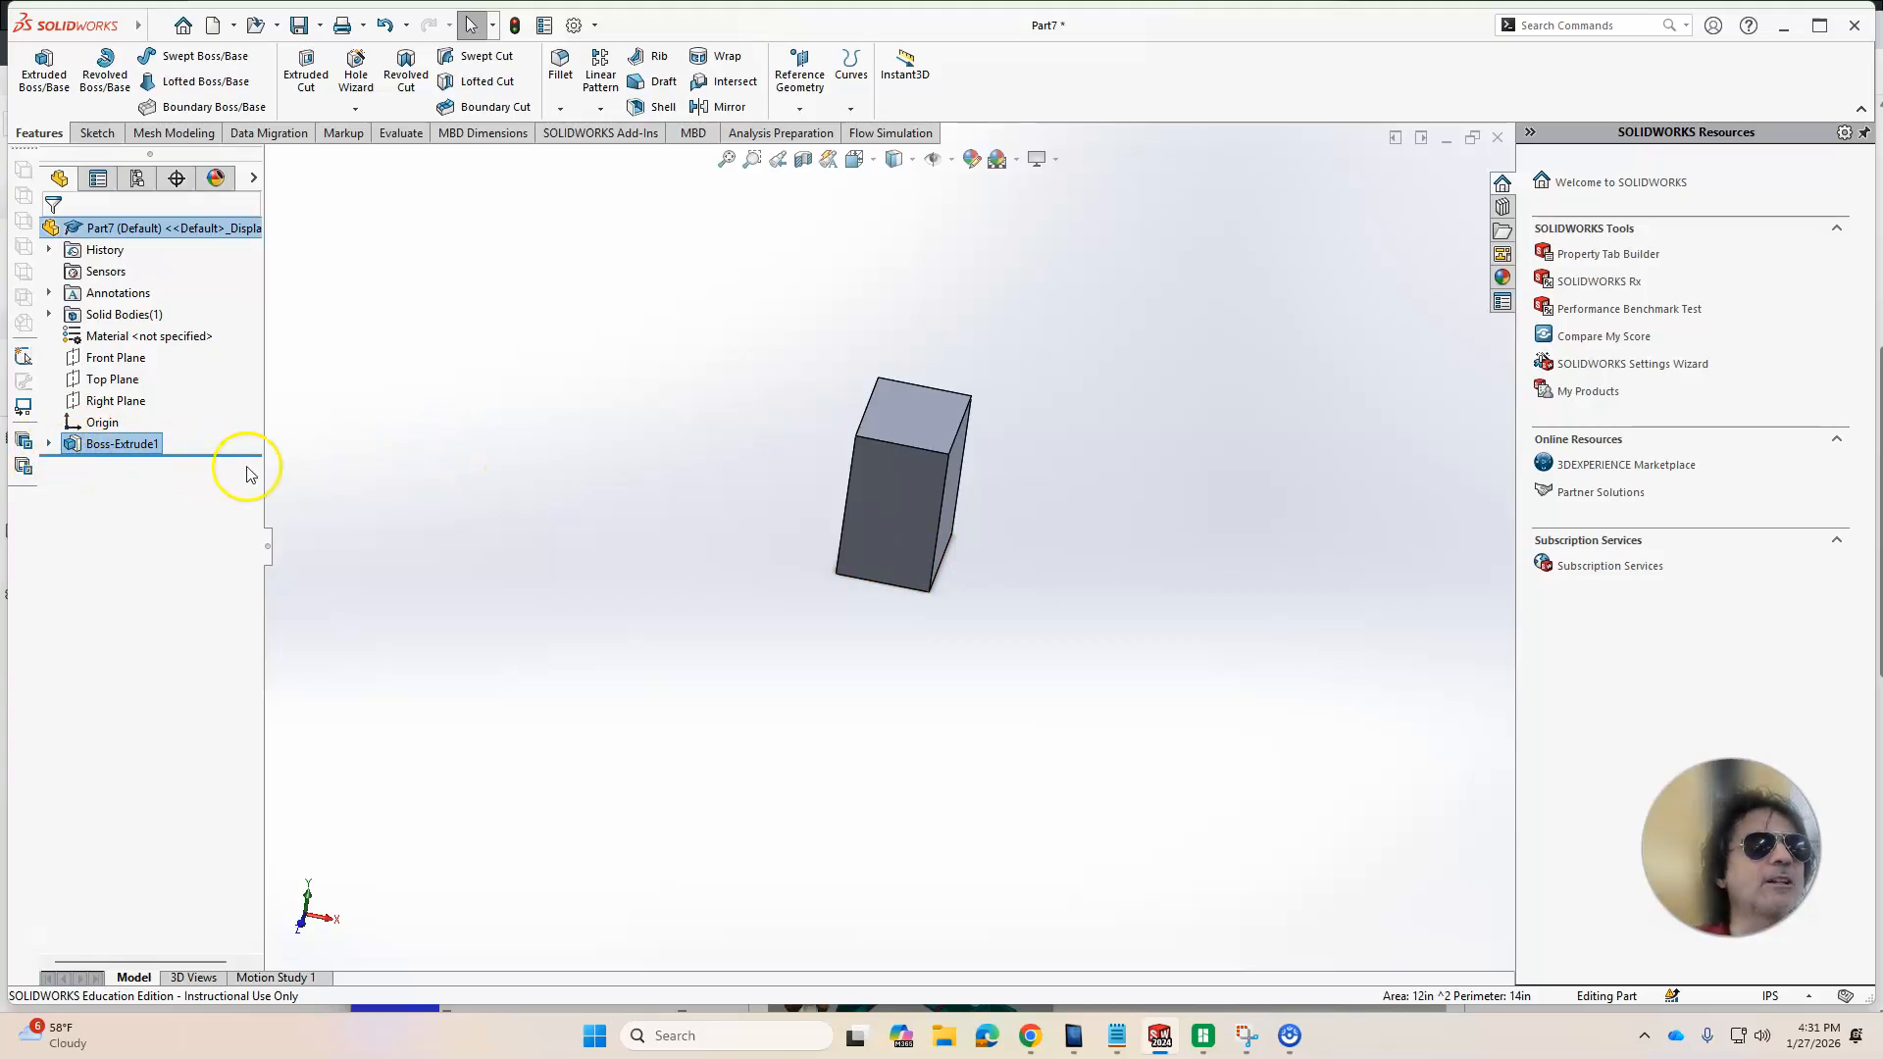
pyautogui.click(50, 445)
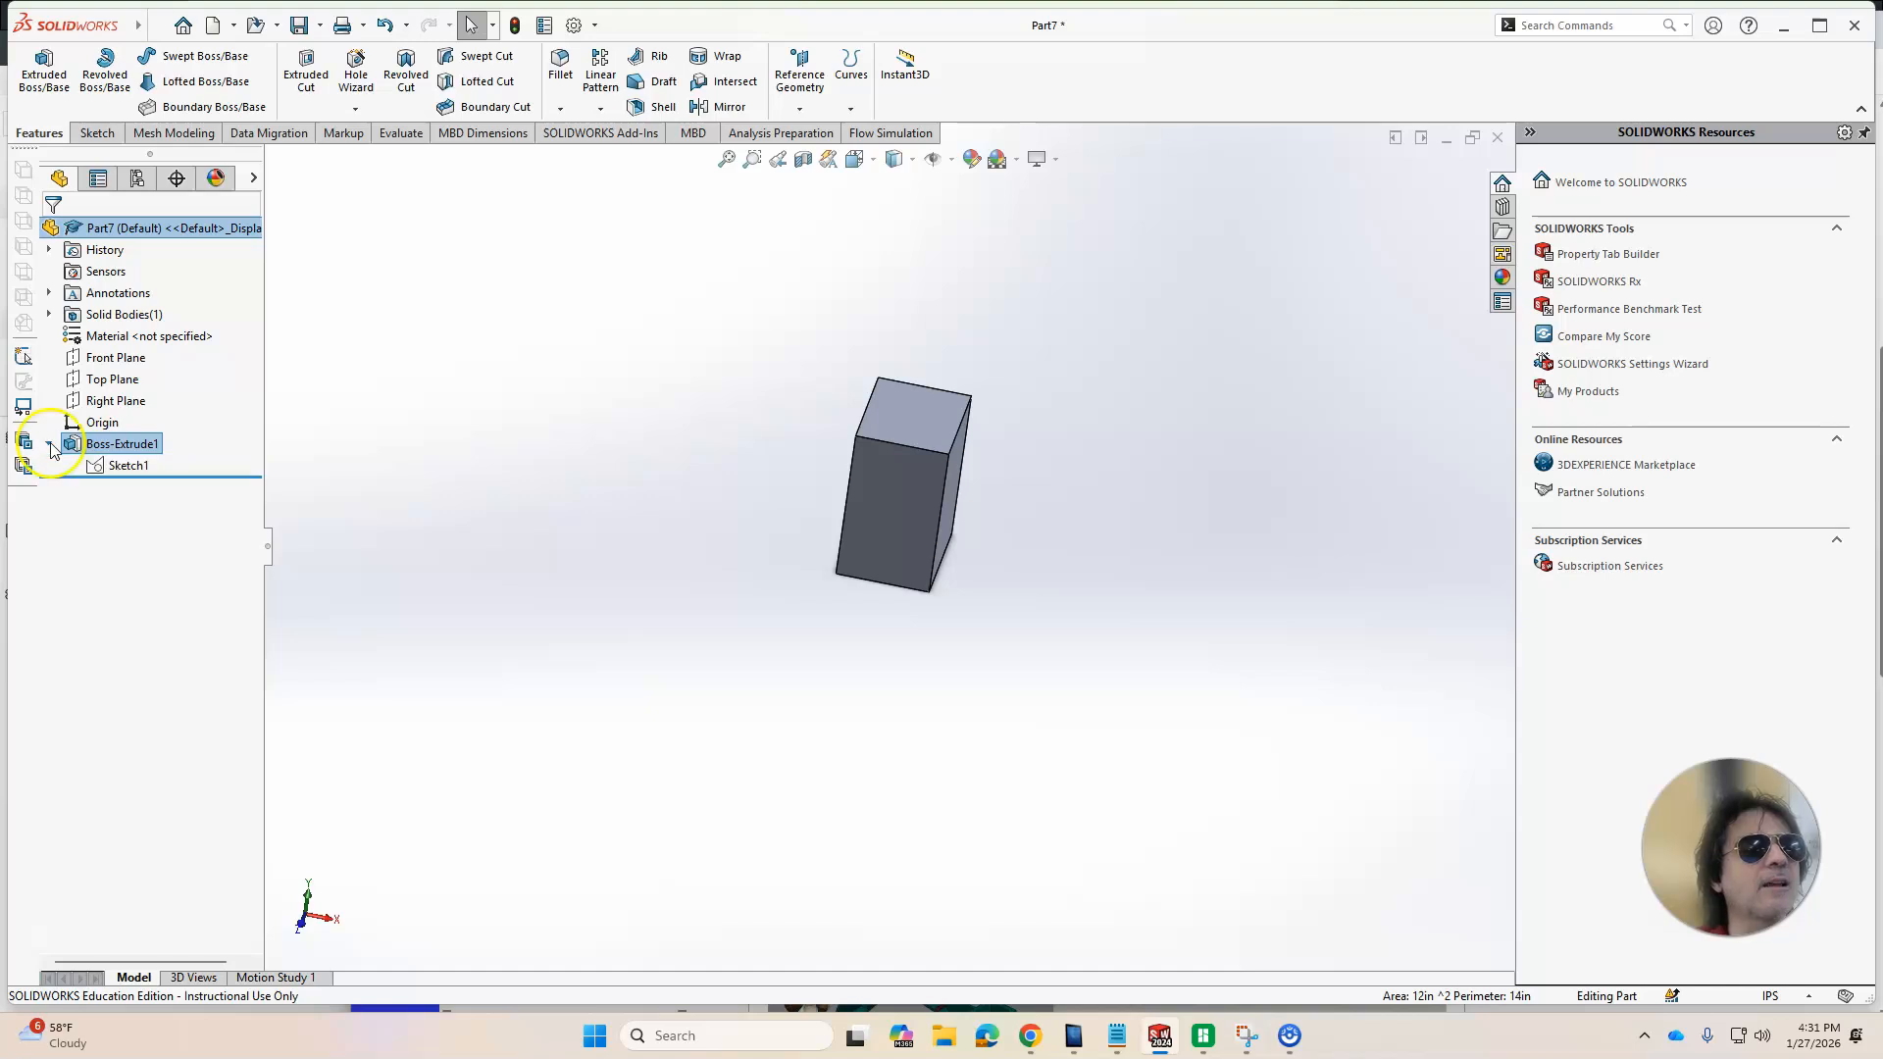
pyautogui.rightClick(117, 474)
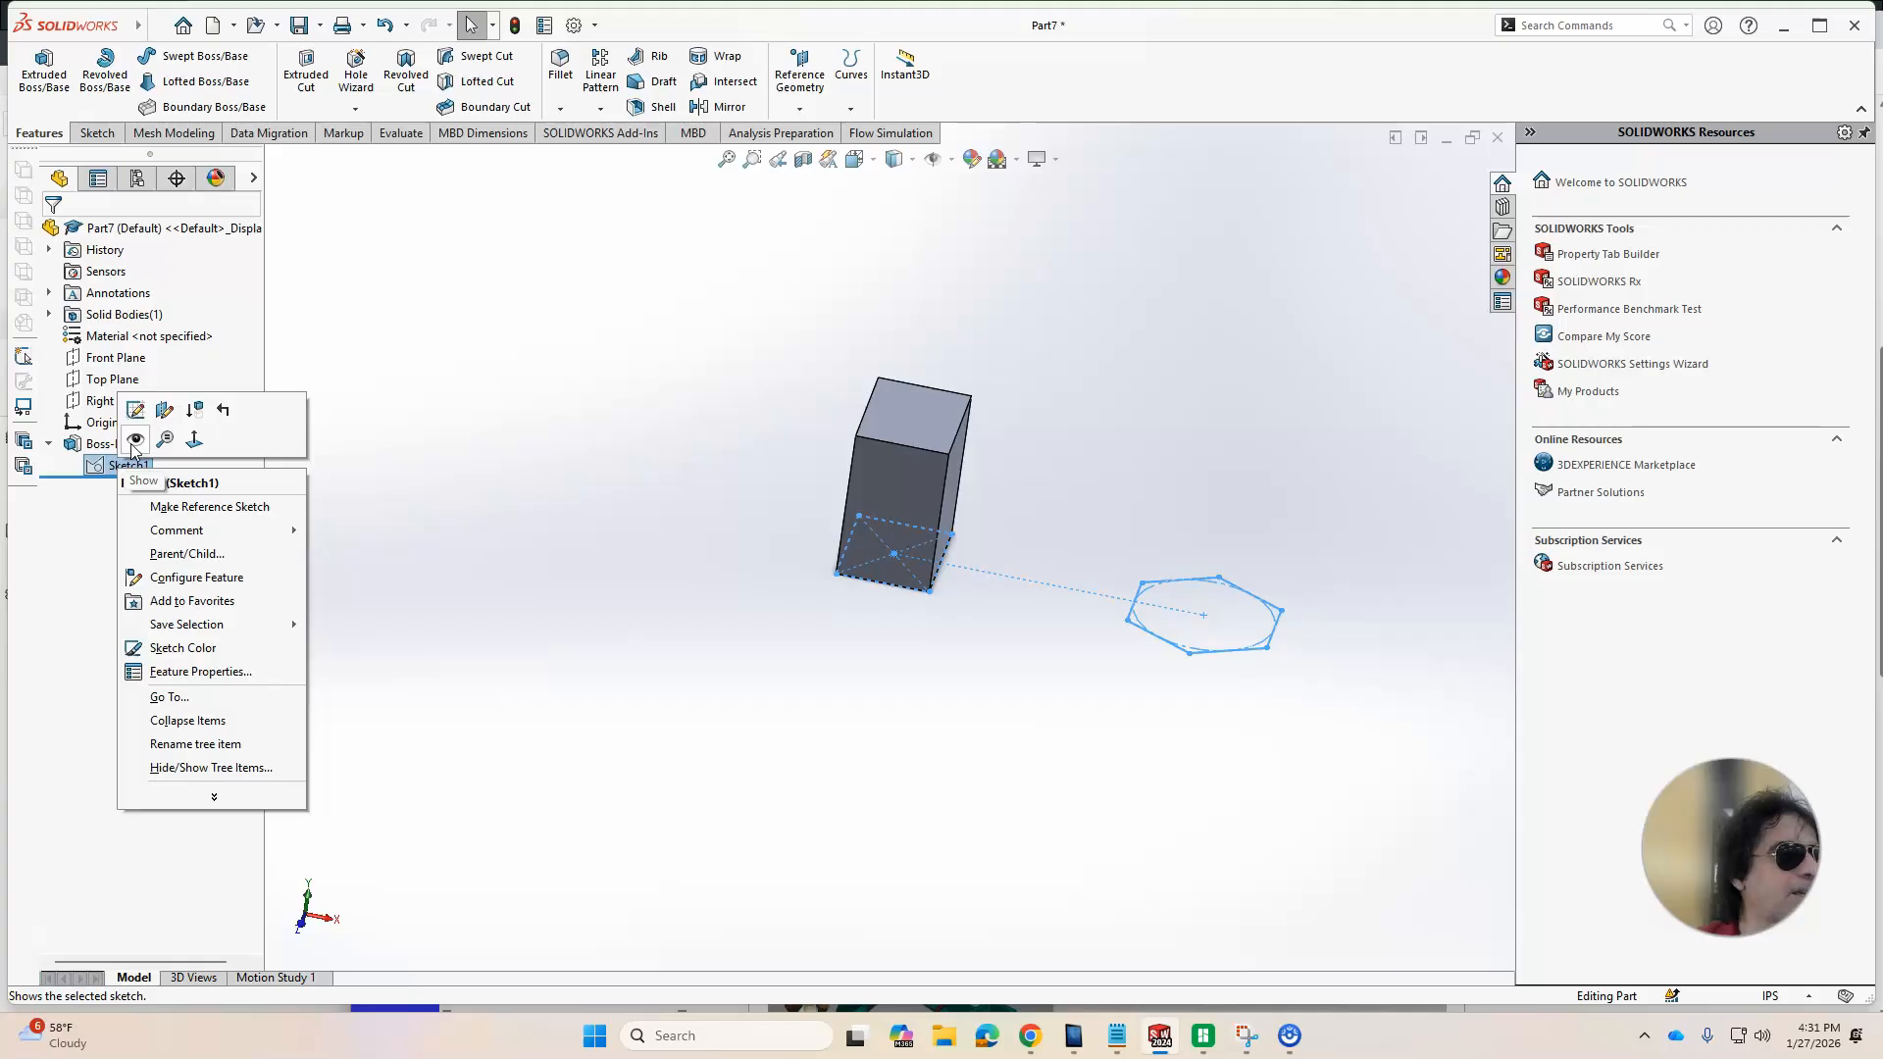
pyautogui.click(134, 443)
# Start a boss extrusion of the sketch's hexagon contour, beginning at a 3 in offset from the sketch plane
pyautogui.moveTo(349, 474)
pyautogui.mouseDown(button='middle')
pyautogui.moveTo(344, 706)
pyautogui.moveTo(322, 530)
pyautogui.moveTo(327, 546)
pyautogui.mouseUp(button='middle')
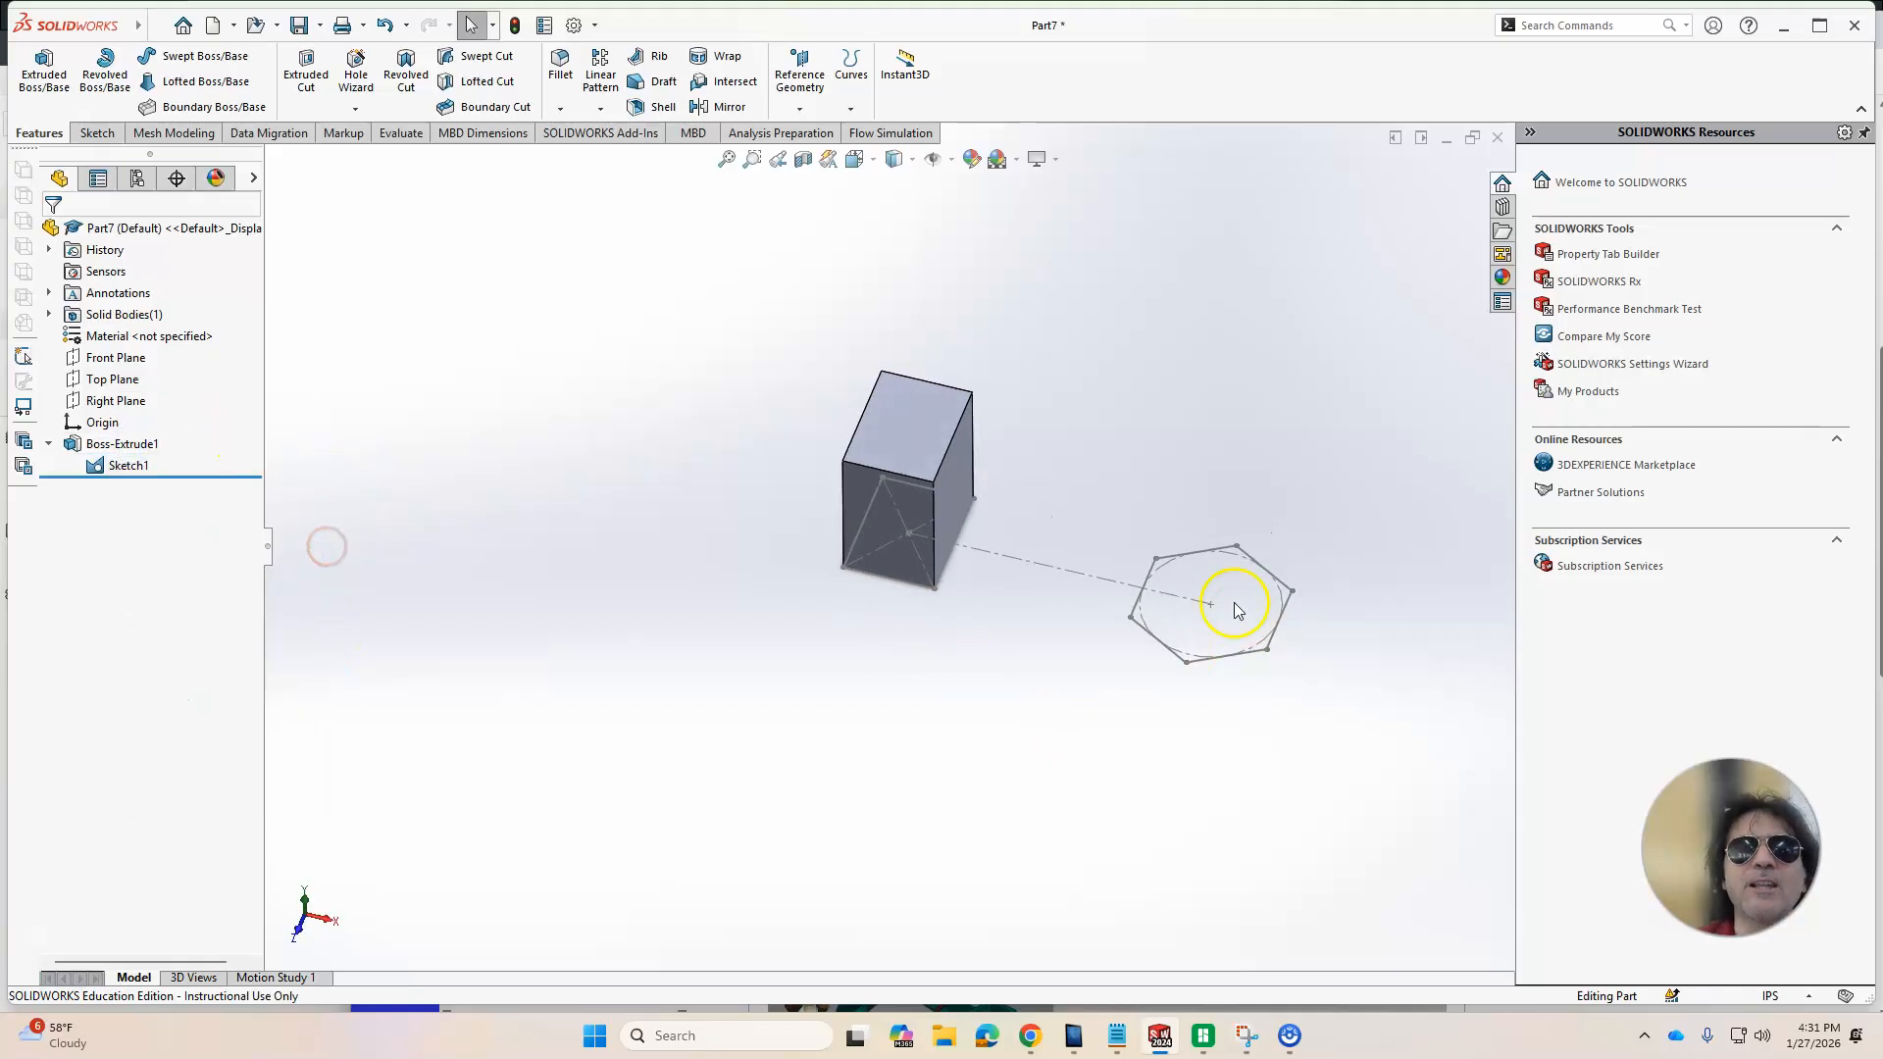
pyautogui.click(1203, 557)
pyautogui.click(1173, 461)
pyautogui.moveTo(1150, 563)
pyautogui.mouseDown(button='middle')
pyautogui.moveTo(1141, 367)
pyautogui.moveTo(1180, 446)
pyautogui.mouseUp(button='middle')
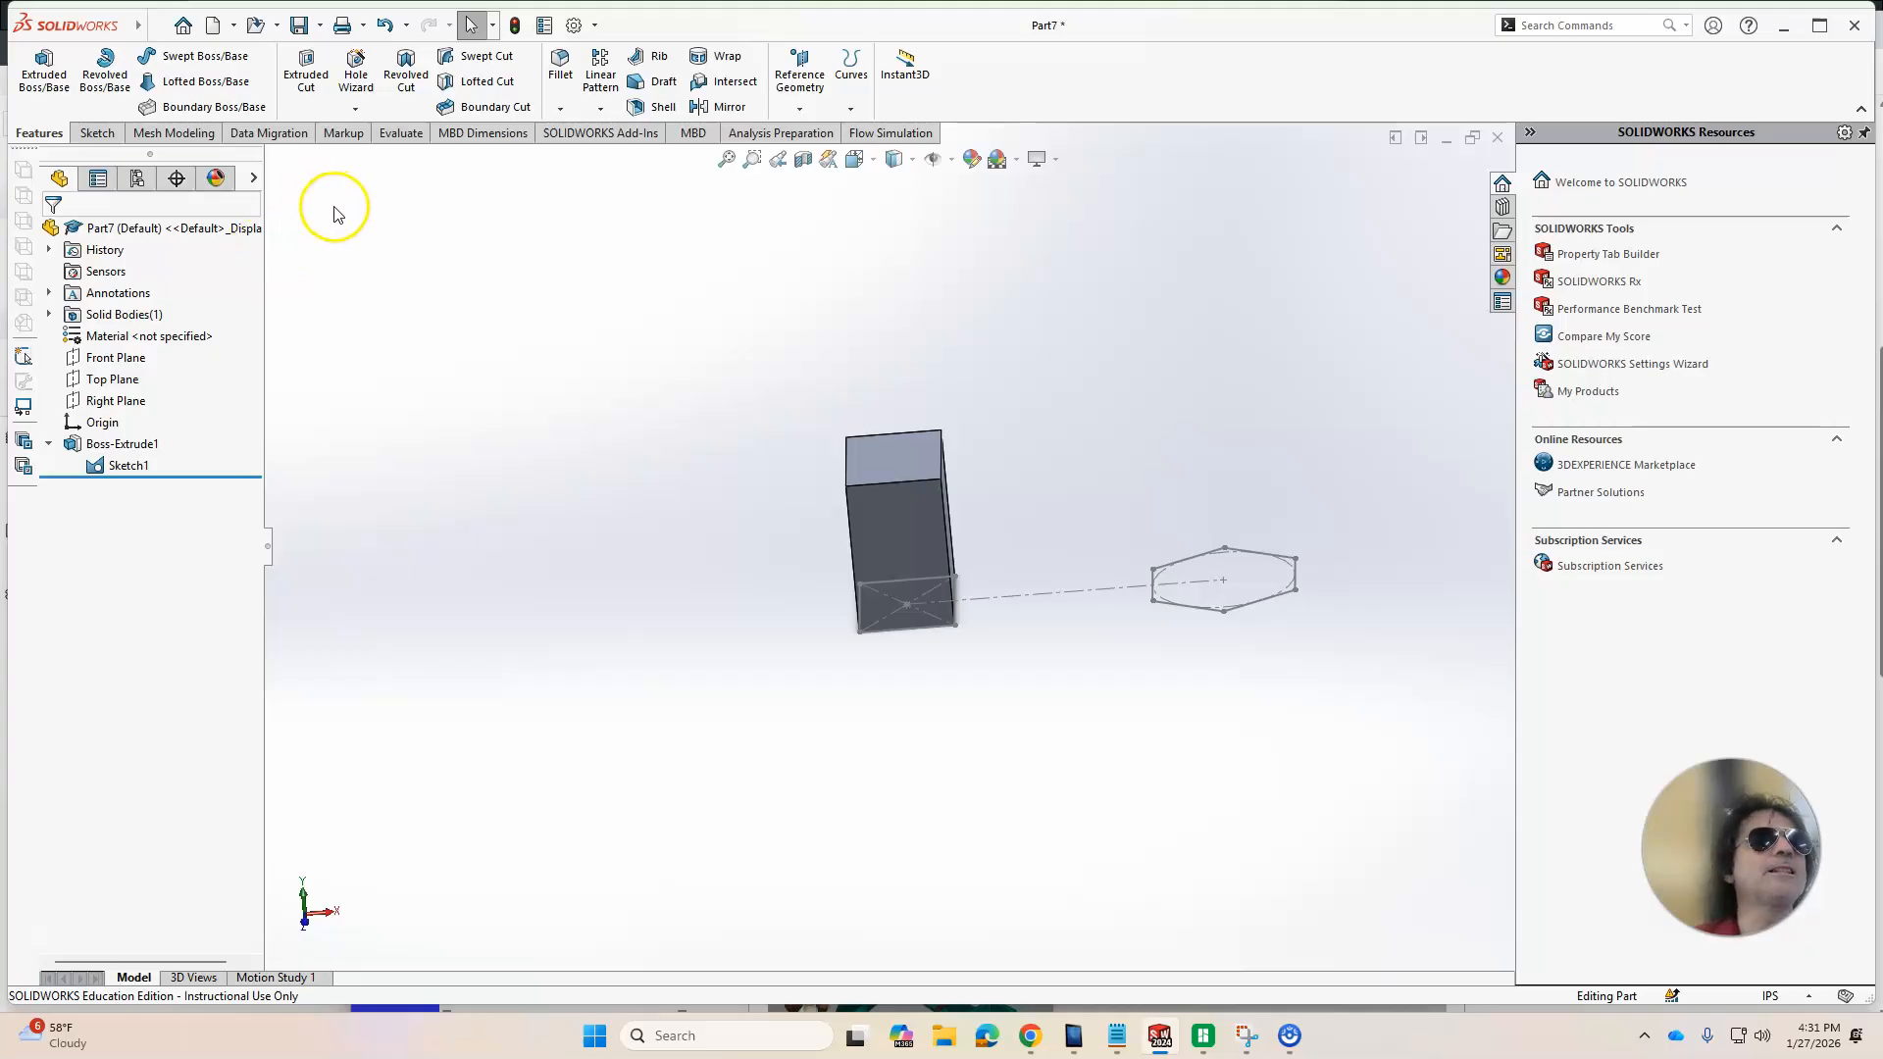
pyautogui.click(31, 96)
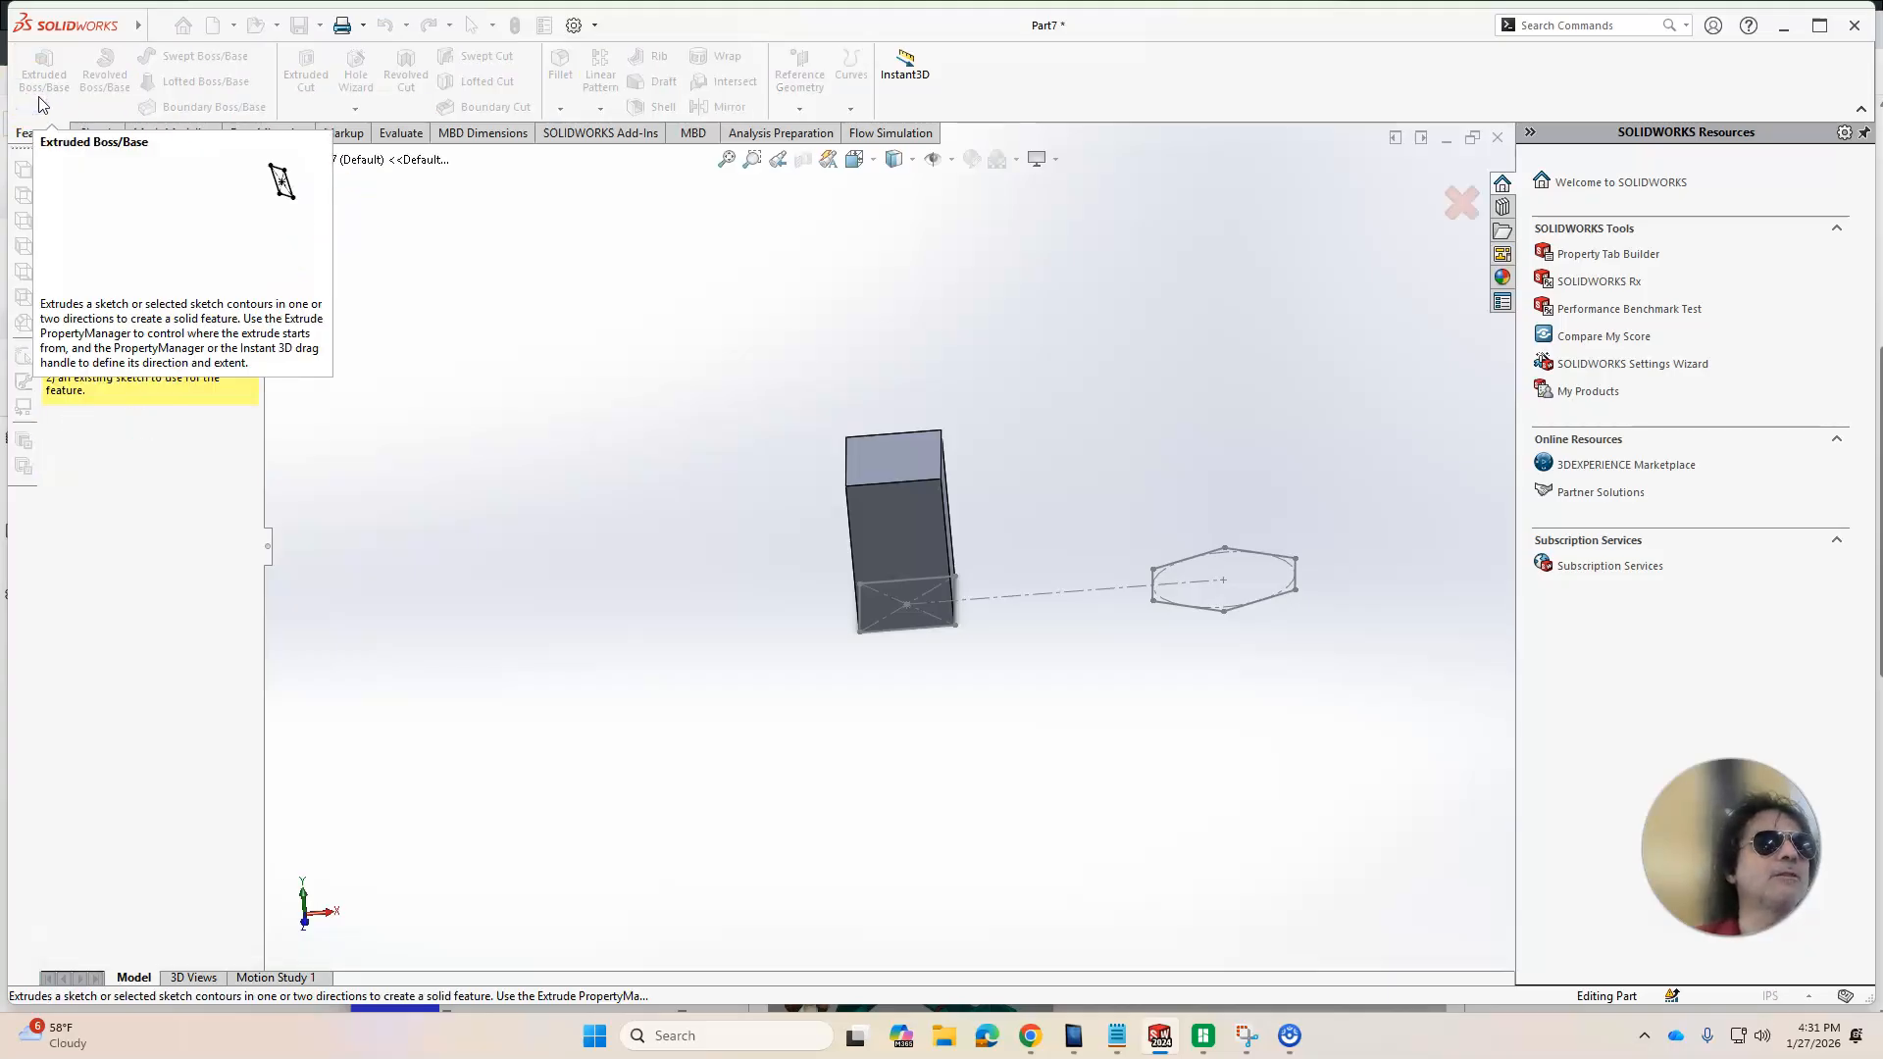
pyautogui.click(1259, 602)
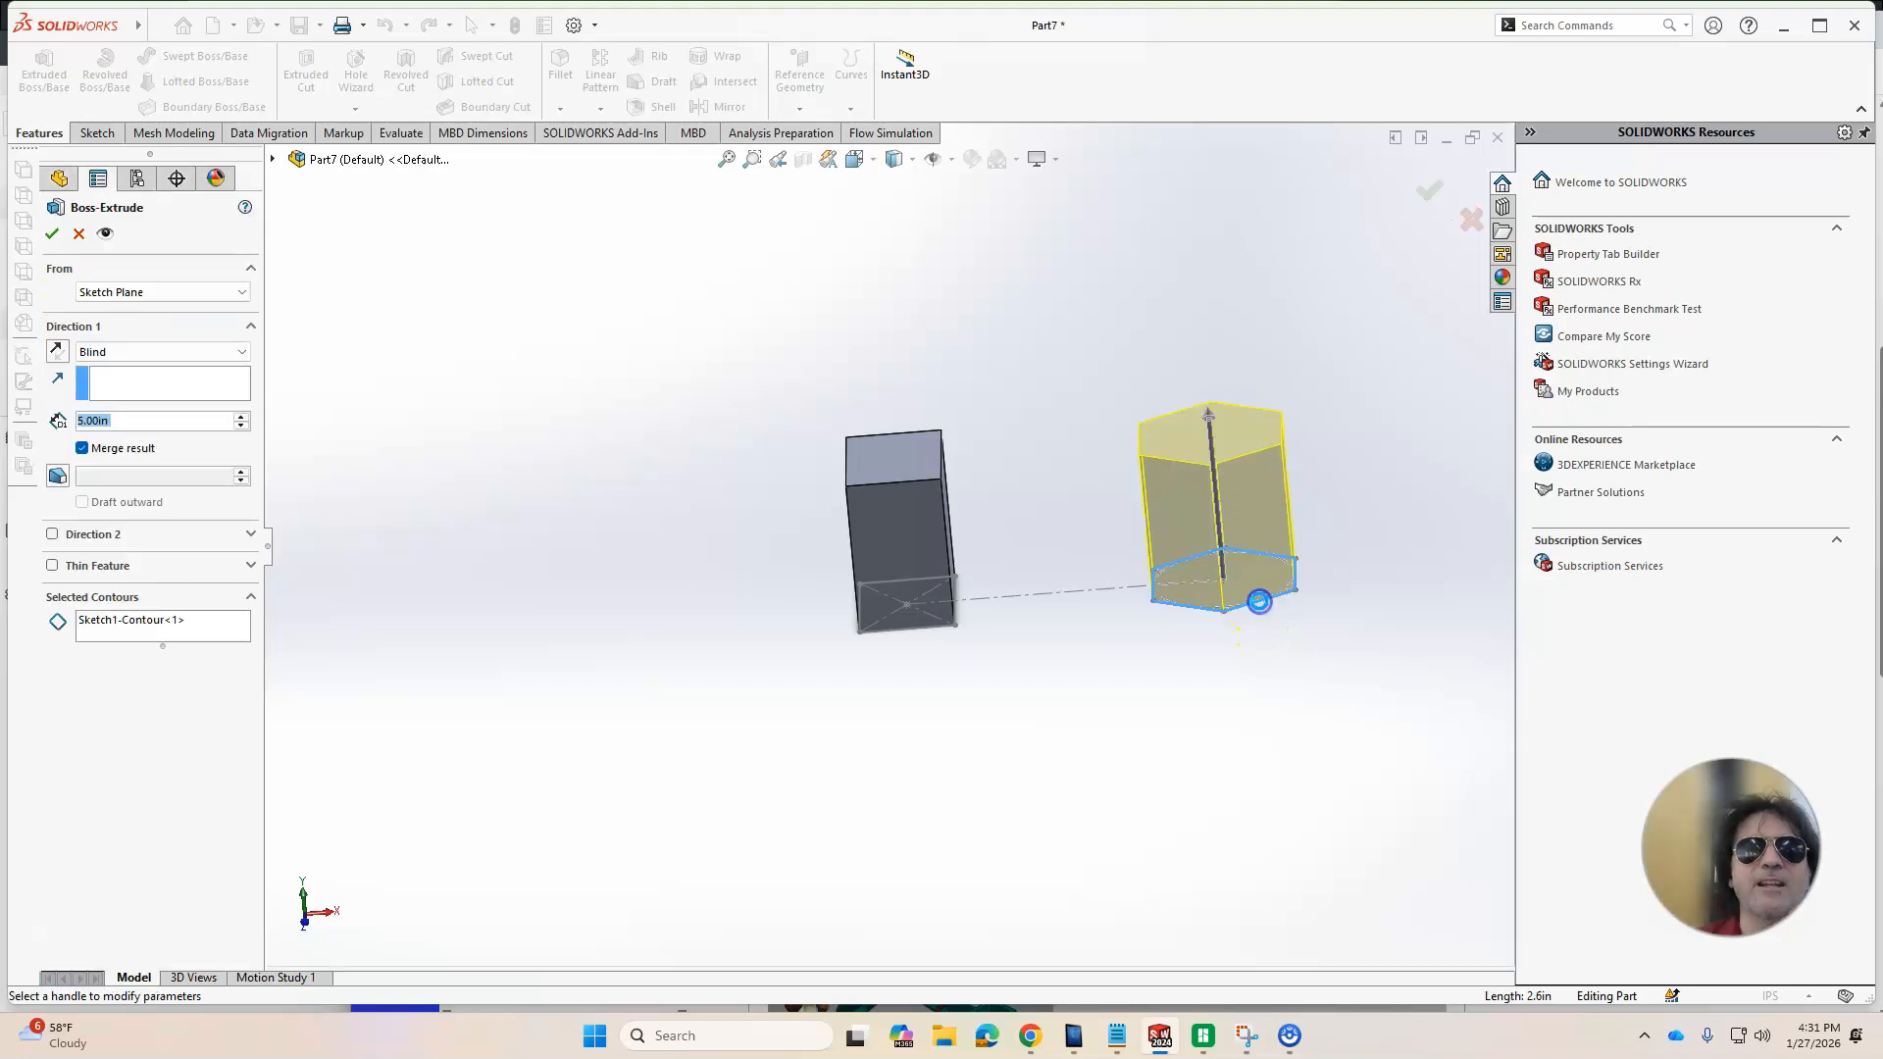
pyautogui.moveTo(1023, 719); pyautogui.dragTo(1049, 672, button='middle')
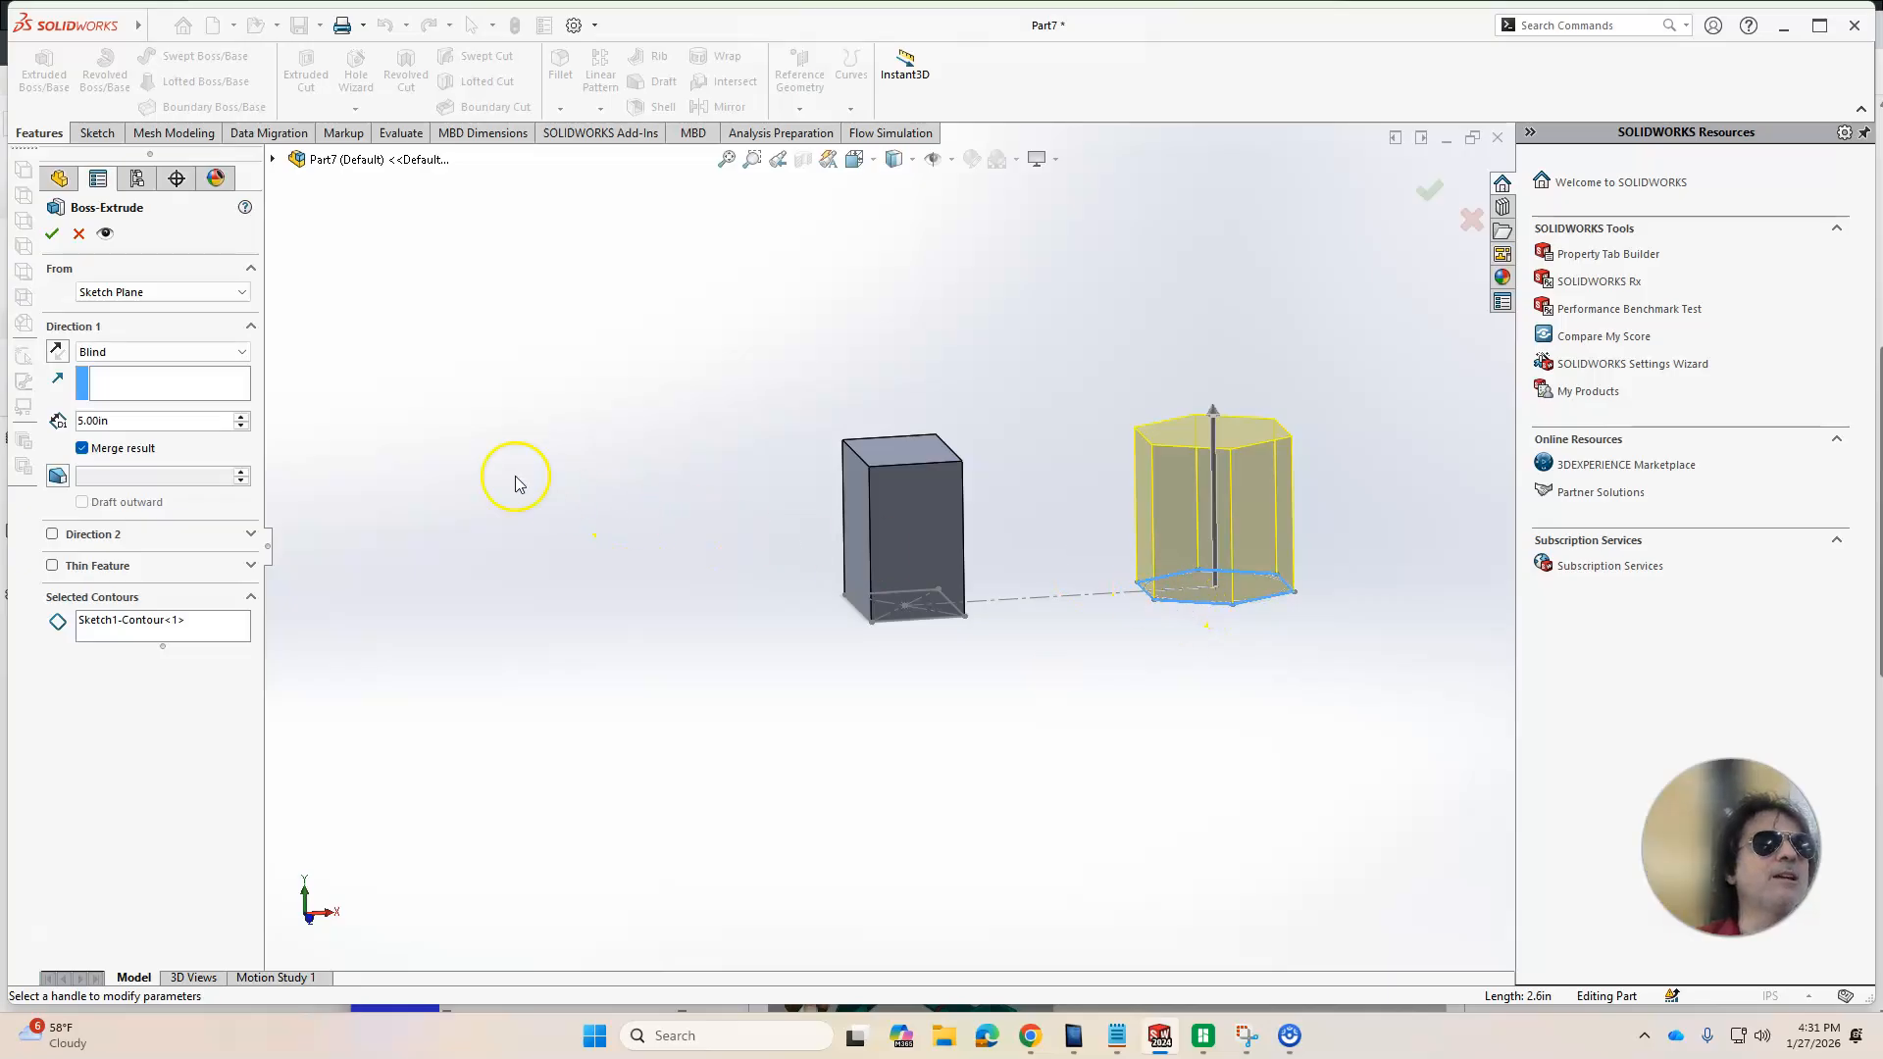
pyautogui.click(227, 292)
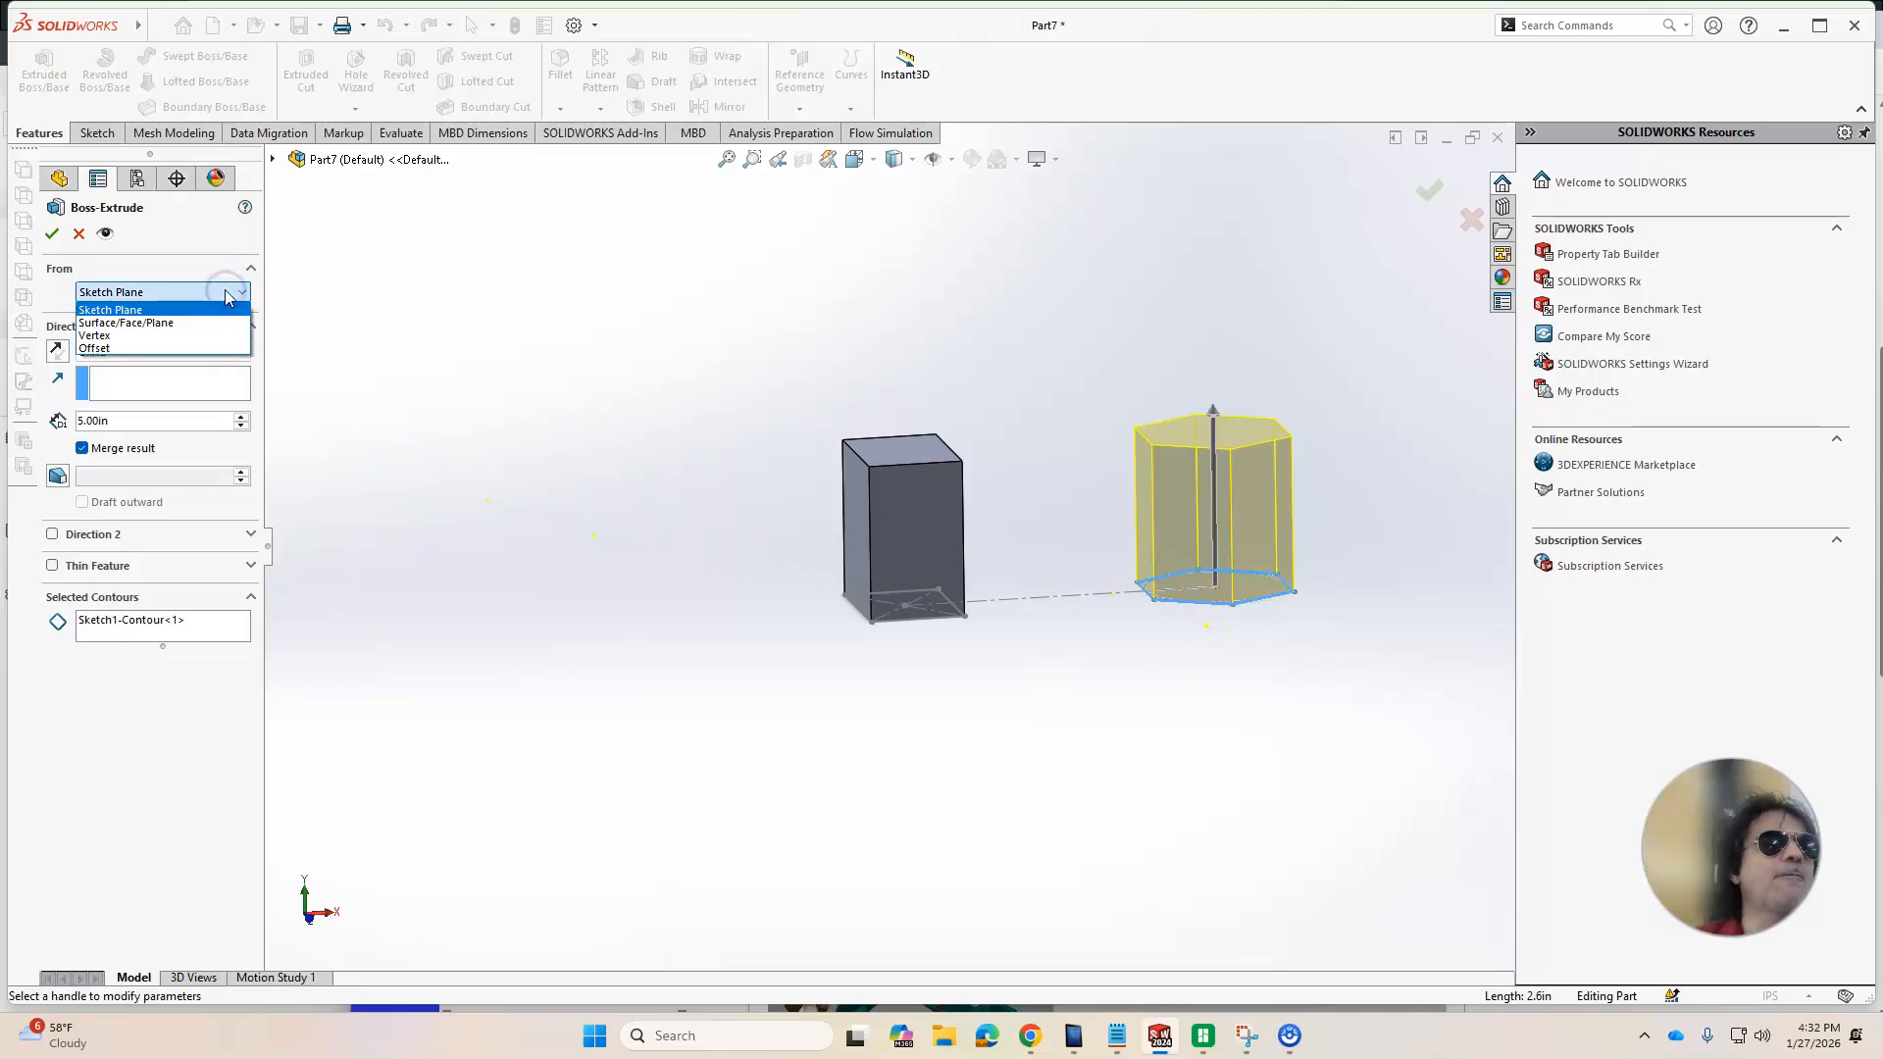
pyautogui.click(174, 348)
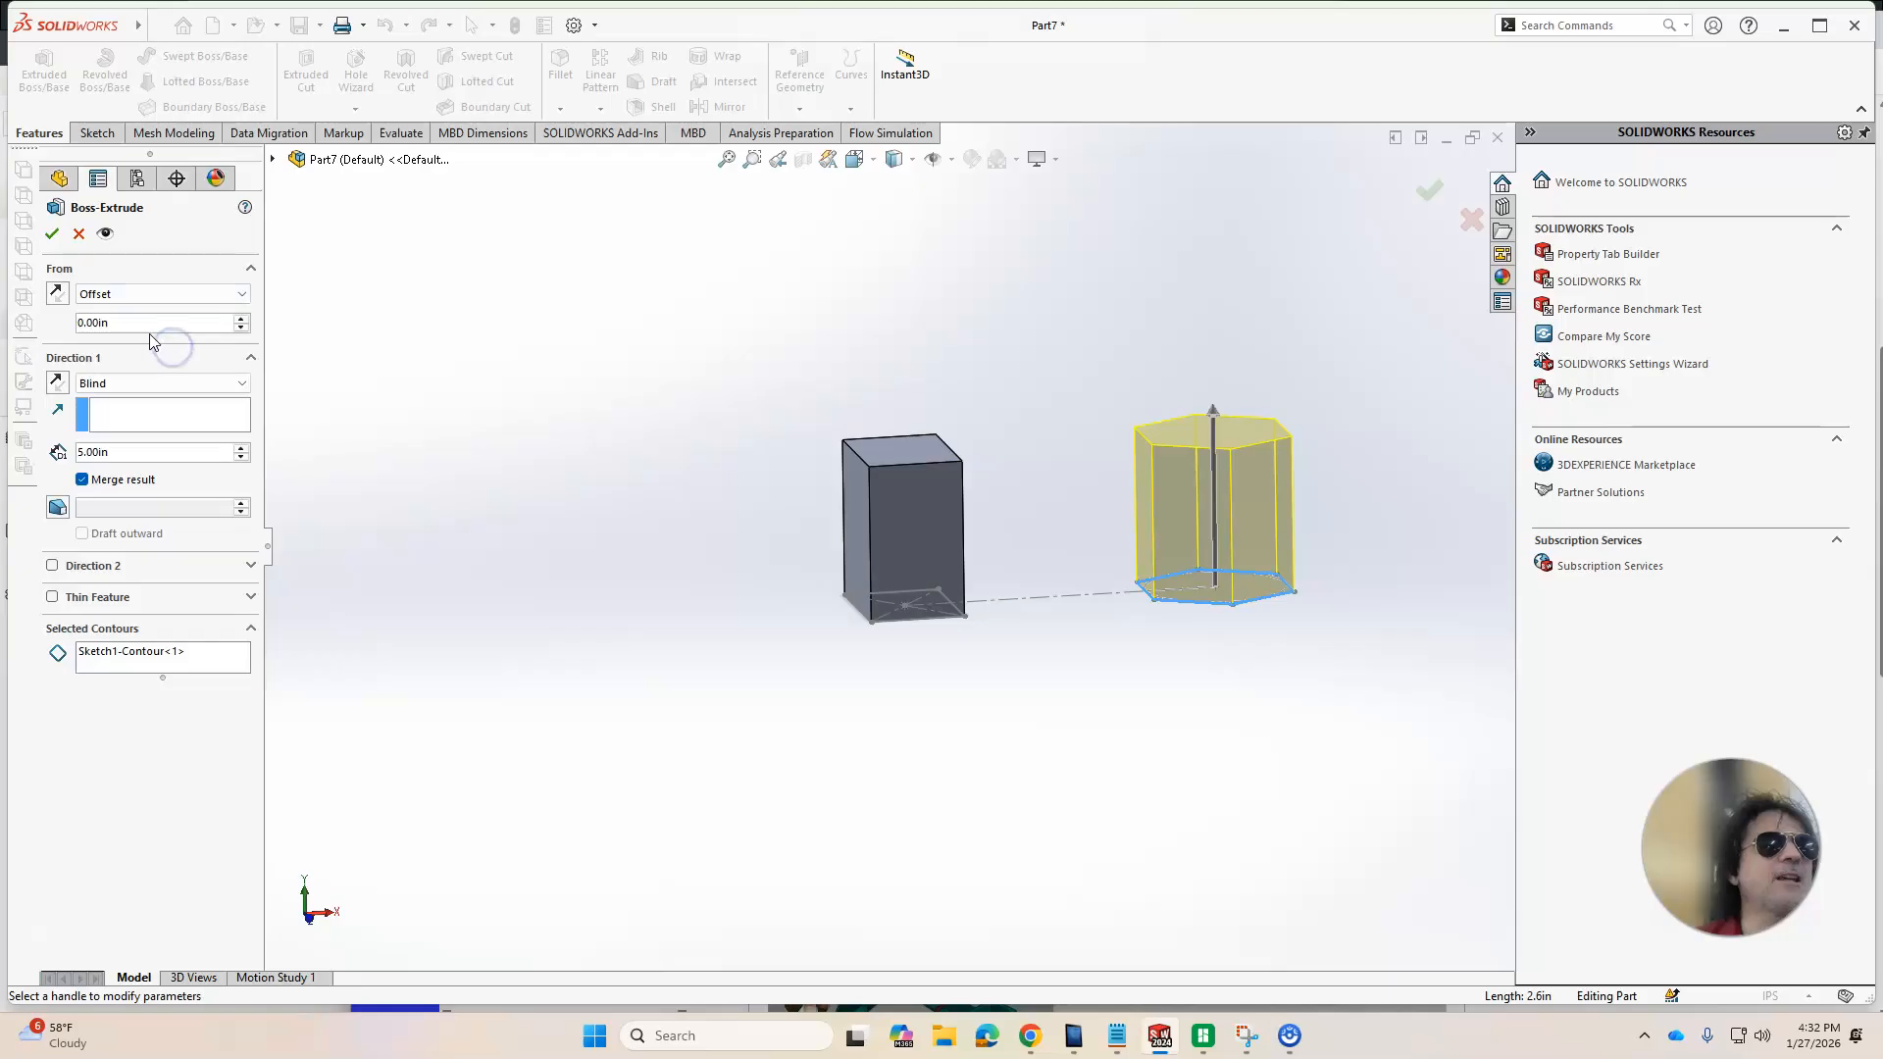
pyautogui.write('3')
pyautogui.press('Return')
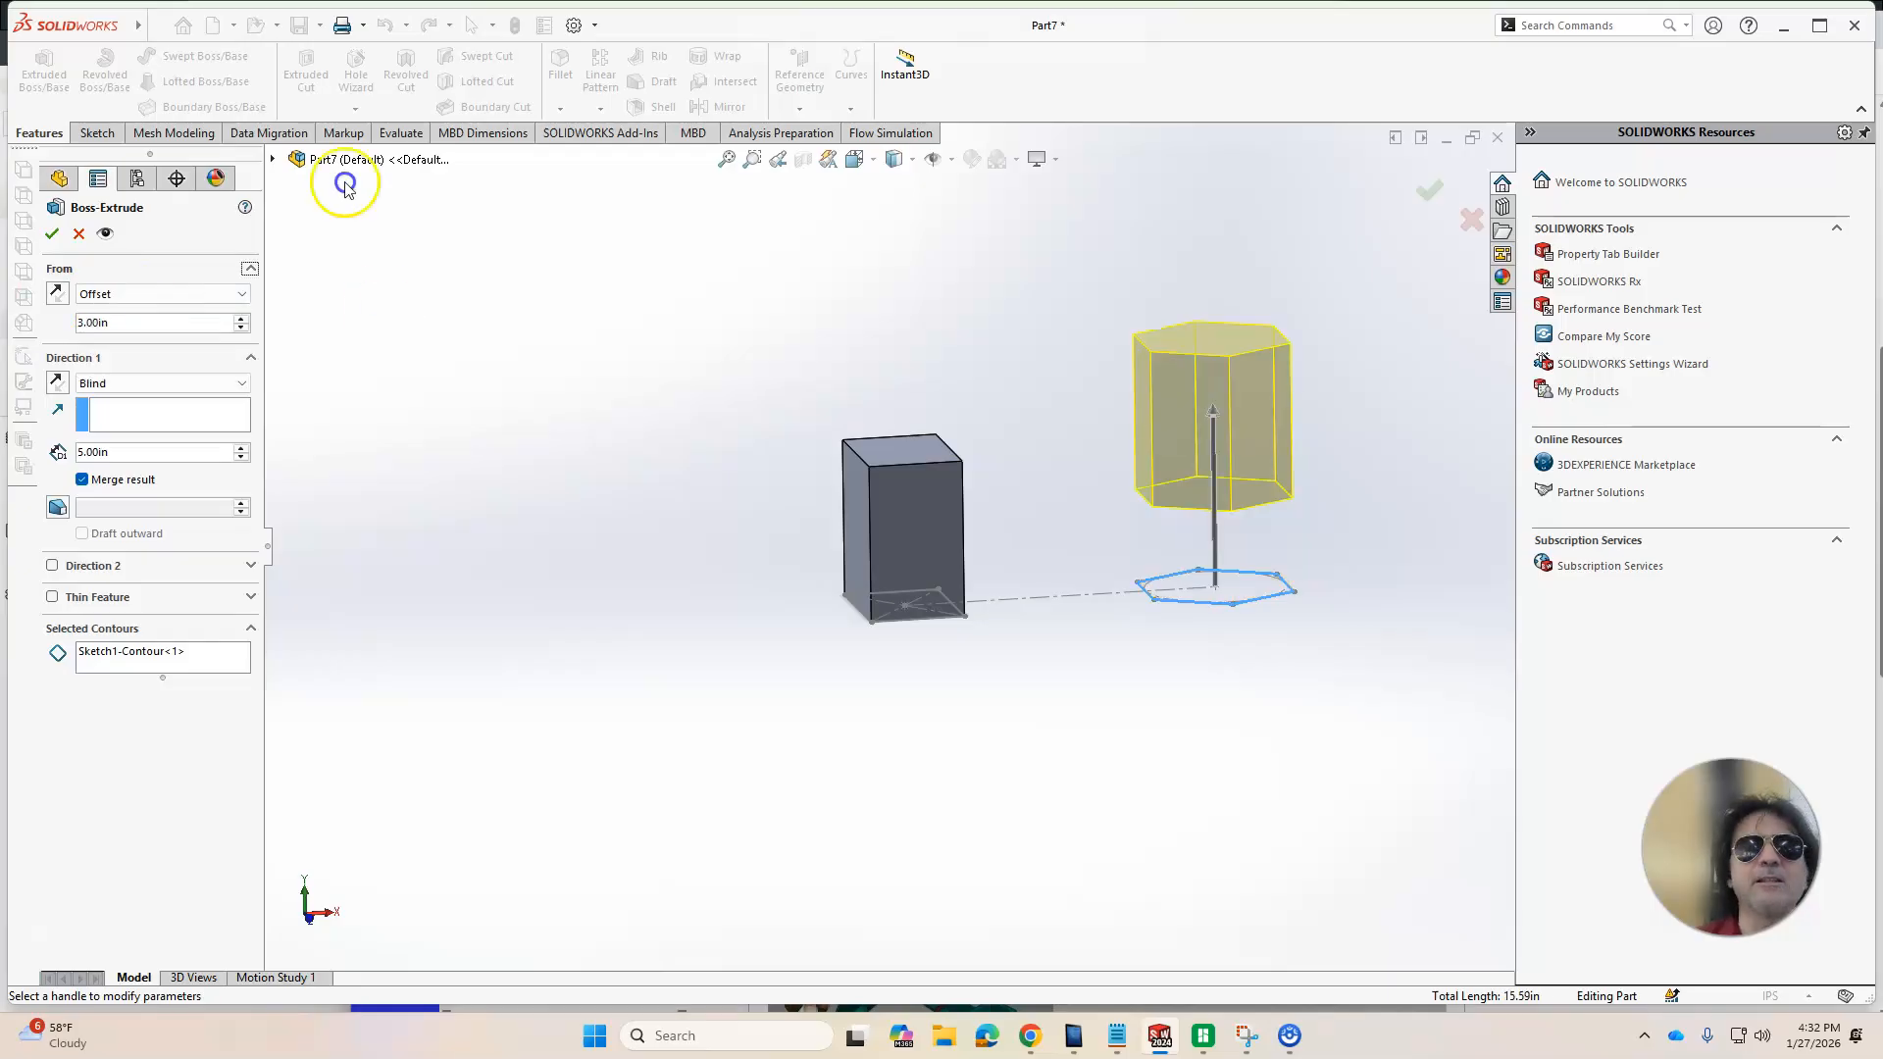
# Set the hexagon extrusion's blind depth to 4 in and complete the feature
pyautogui.click(143, 416)
pyautogui.doubleClick(128, 452)
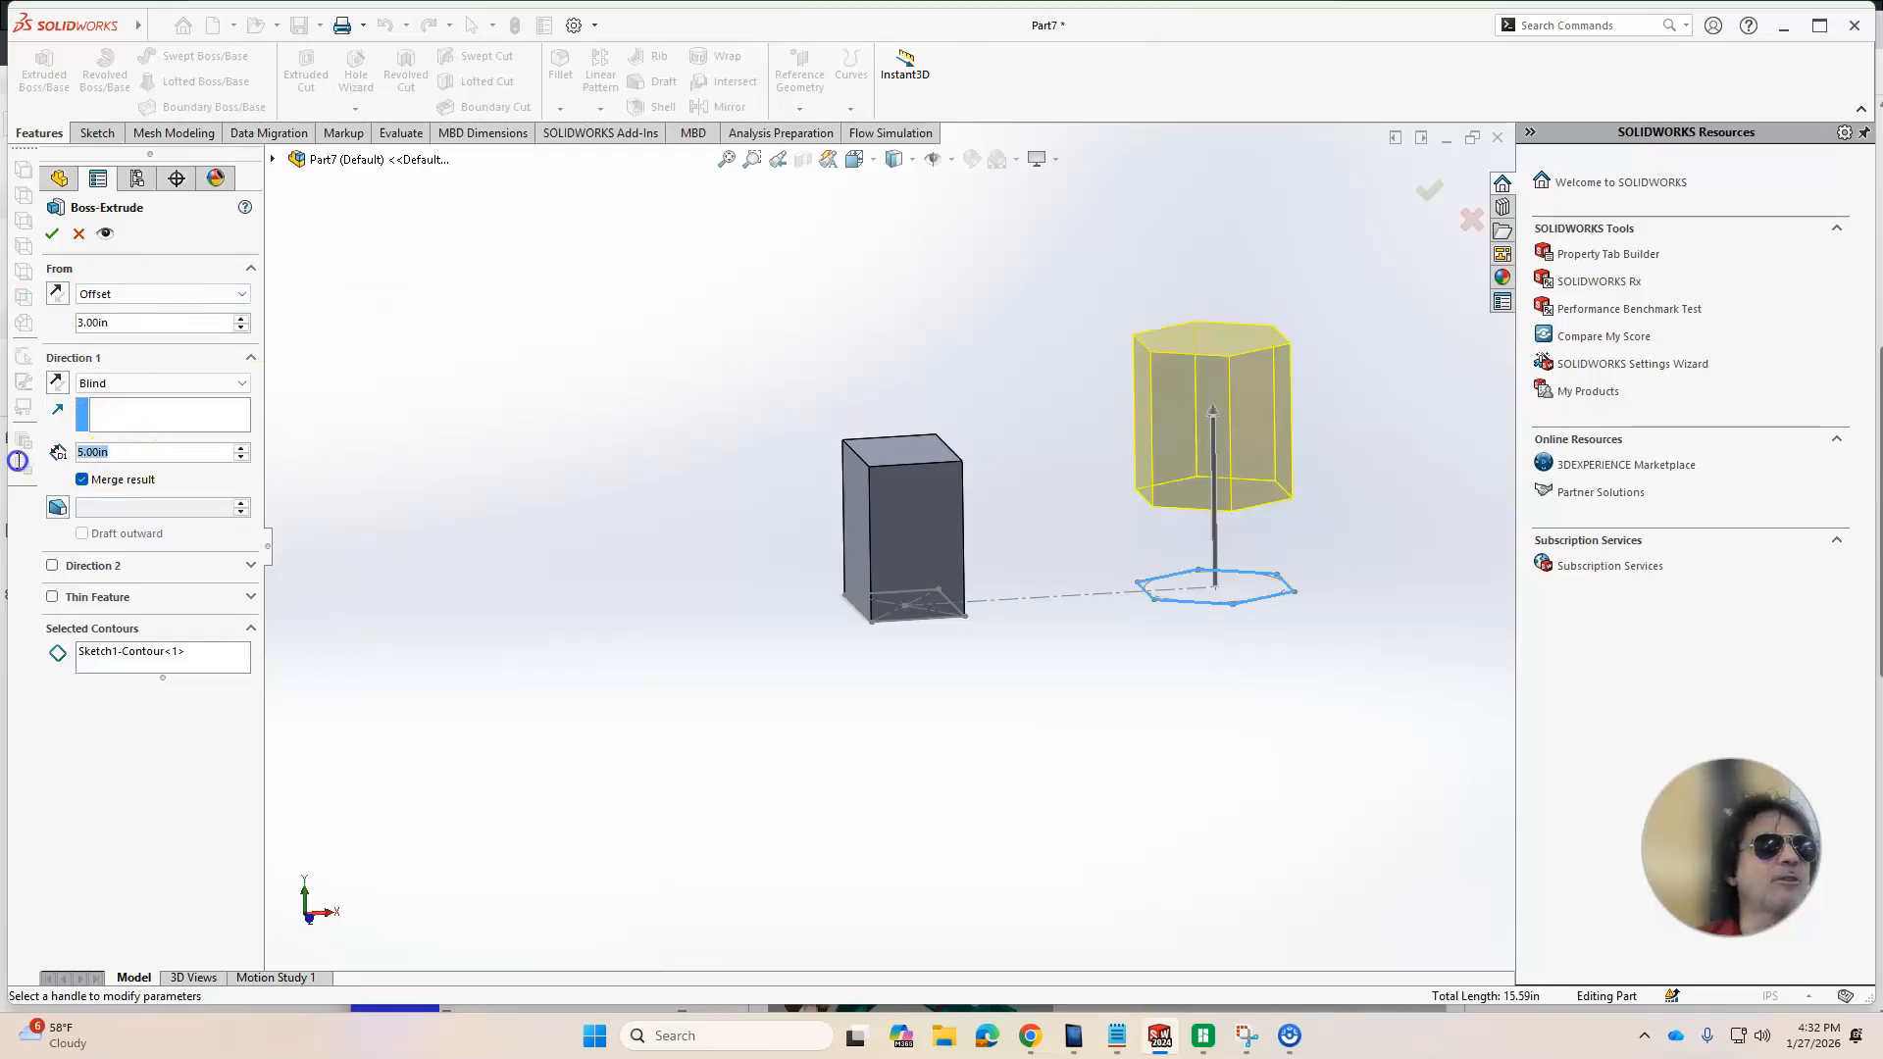
pyautogui.write('4')
pyautogui.moveTo(399, 429); pyautogui.dragTo(356, 407, button='middle')
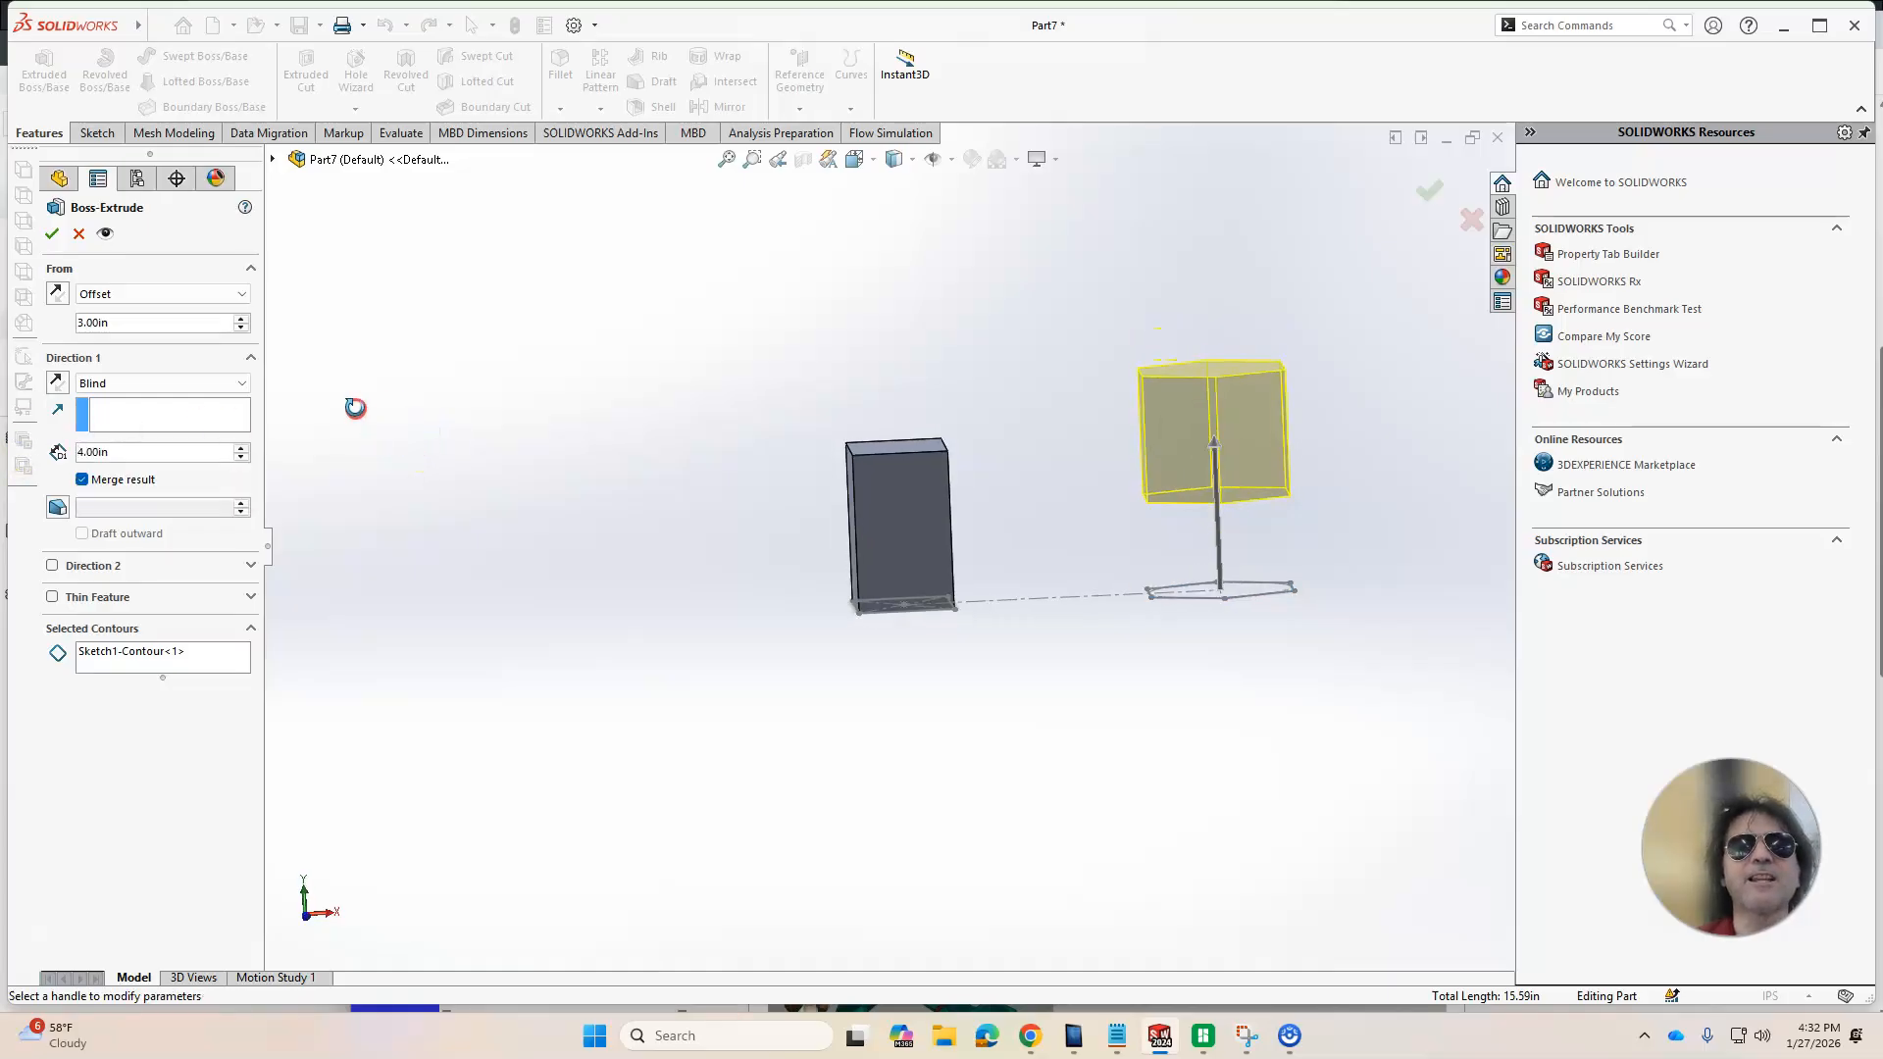
pyautogui.scroll(-1, 356, 407)
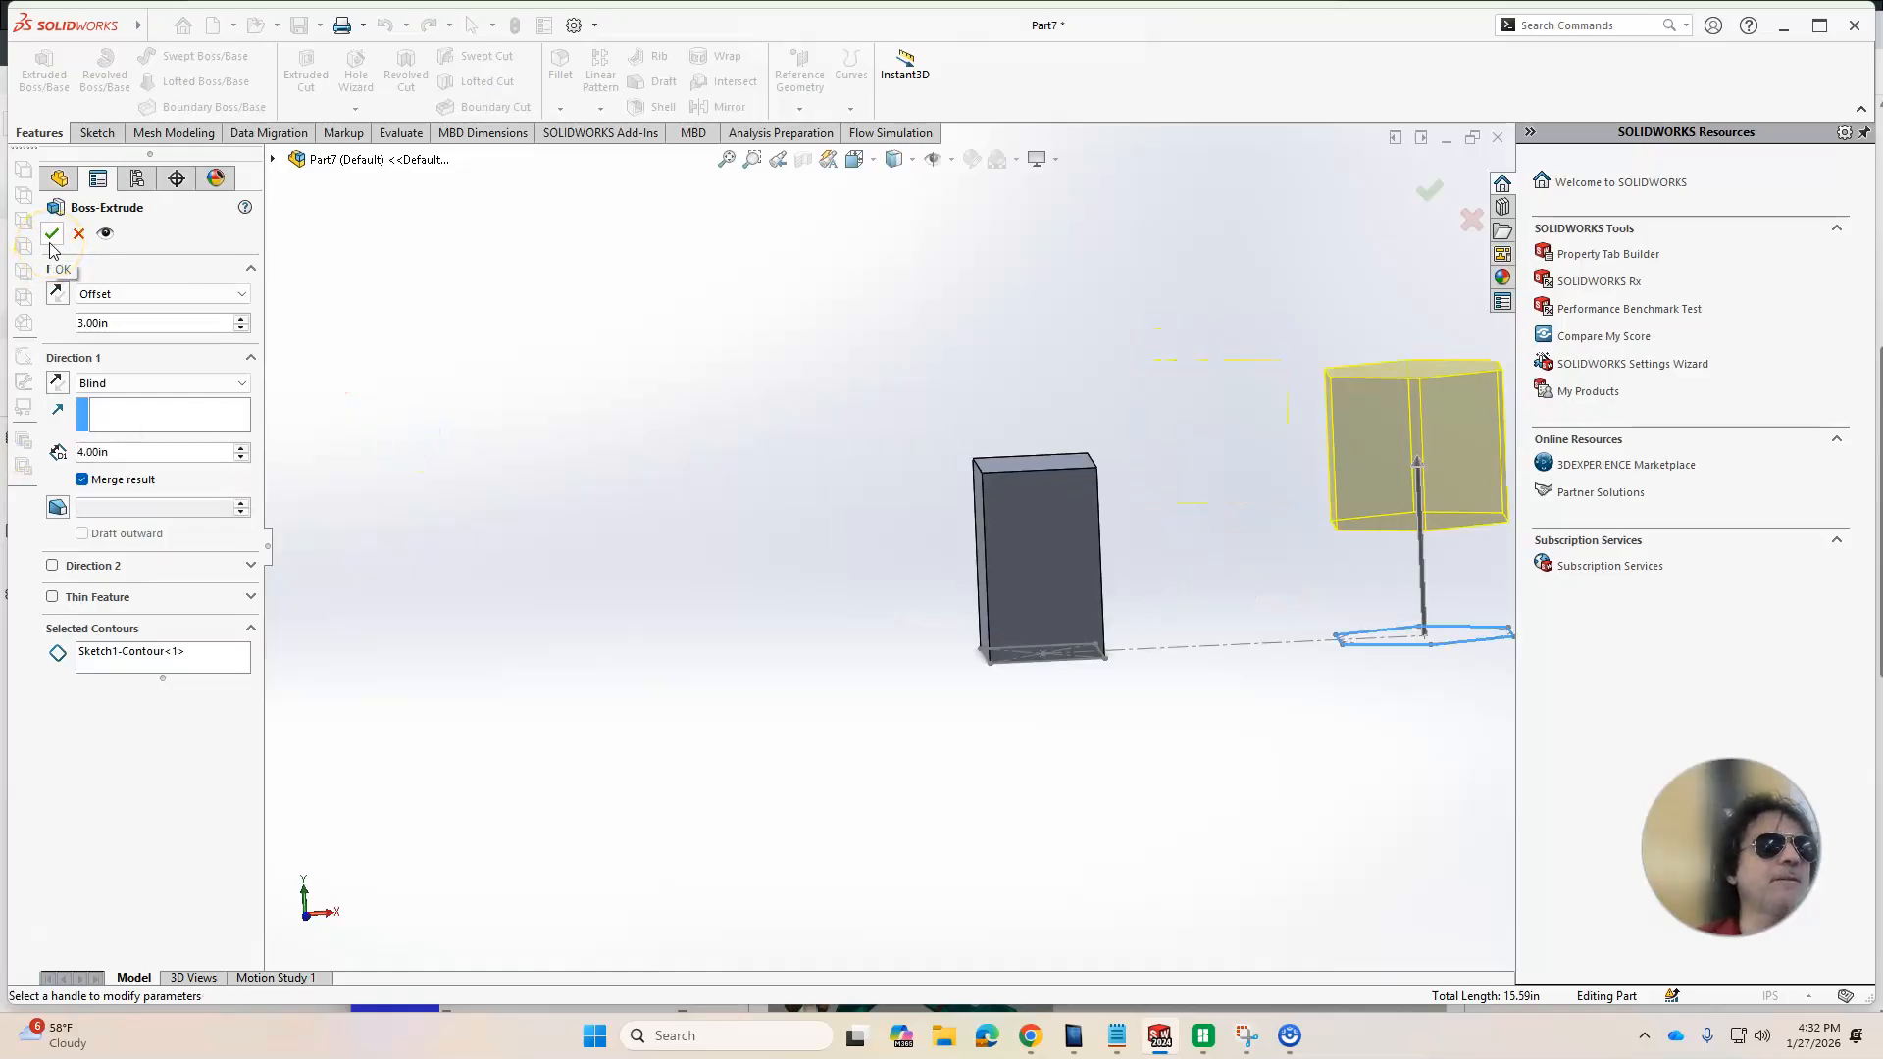
pyautogui.click(52, 234)
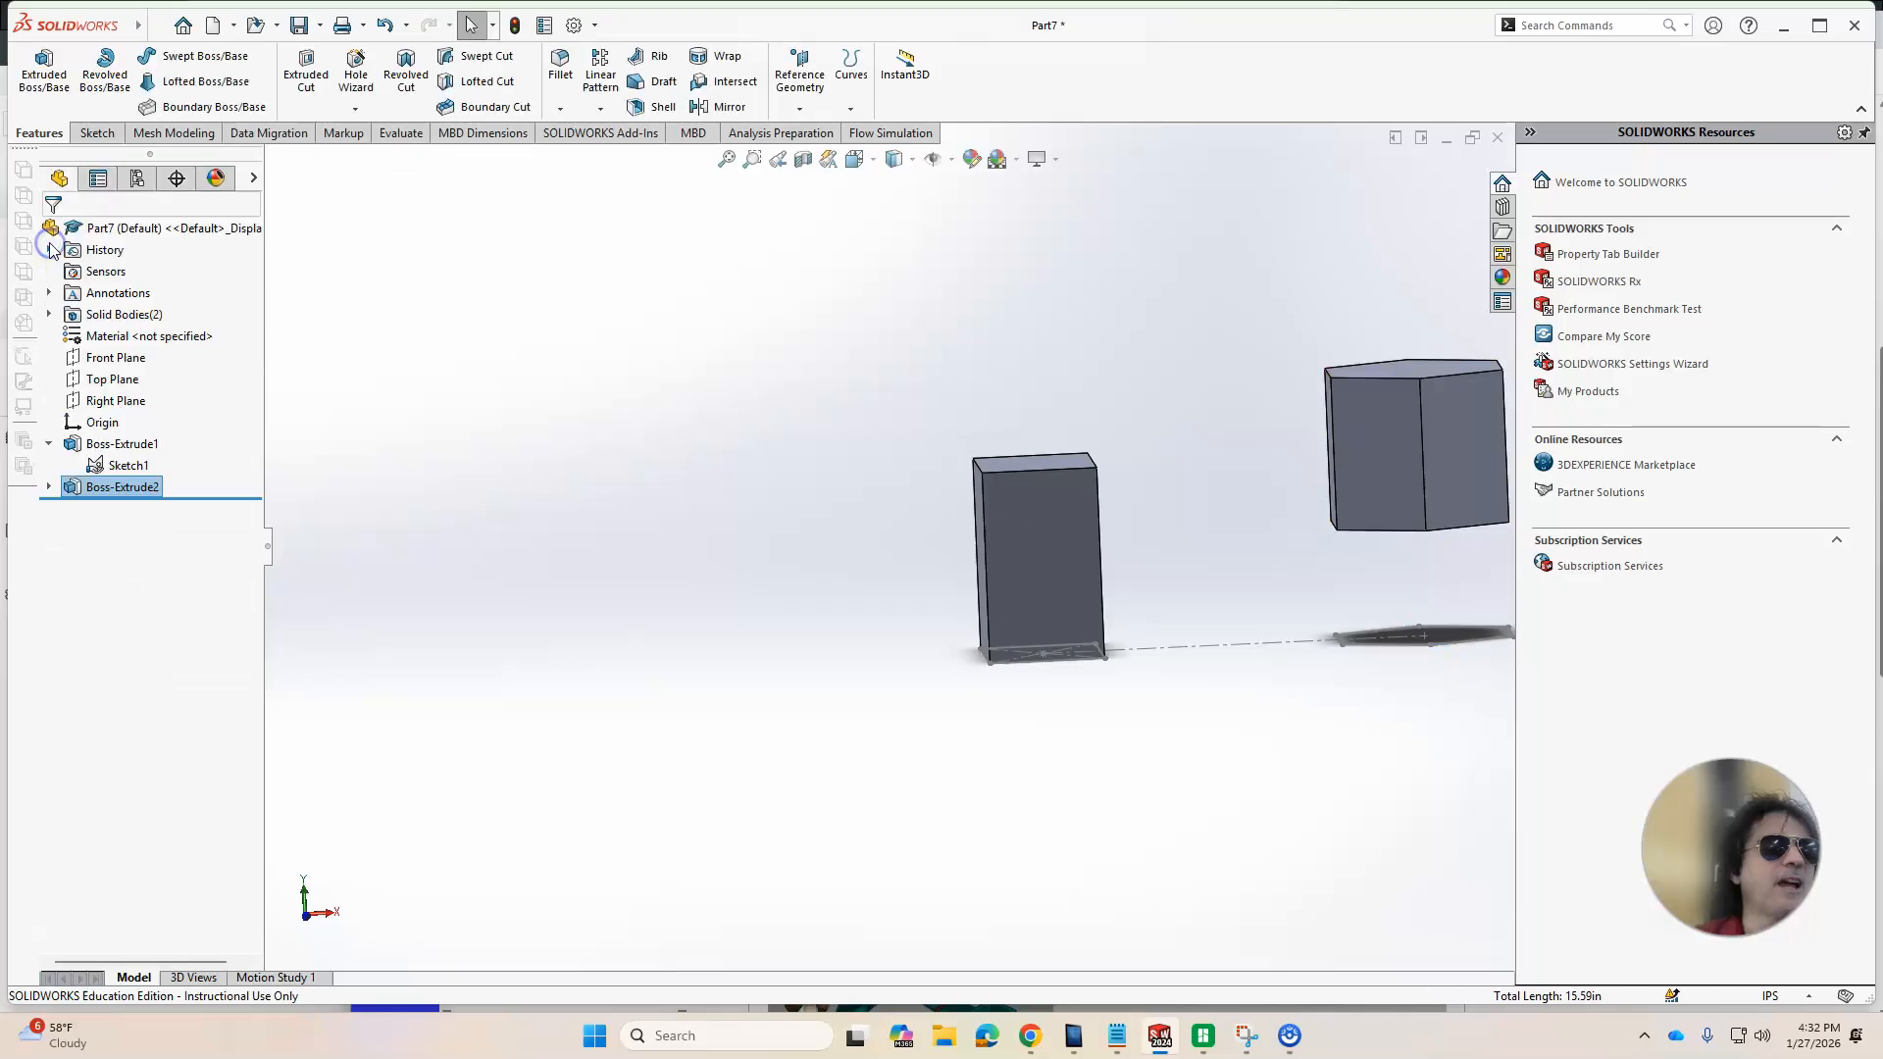
# Examine both solids and the hexagon's offset from its sketch profile from several angles
pyautogui.moveTo(588, 512); pyautogui.dragTo(627, 530, button='middle')
pyautogui.click(712, 535)
pyautogui.moveTo(1461, 618); pyautogui.dragTo(1465, 568, button='middle')
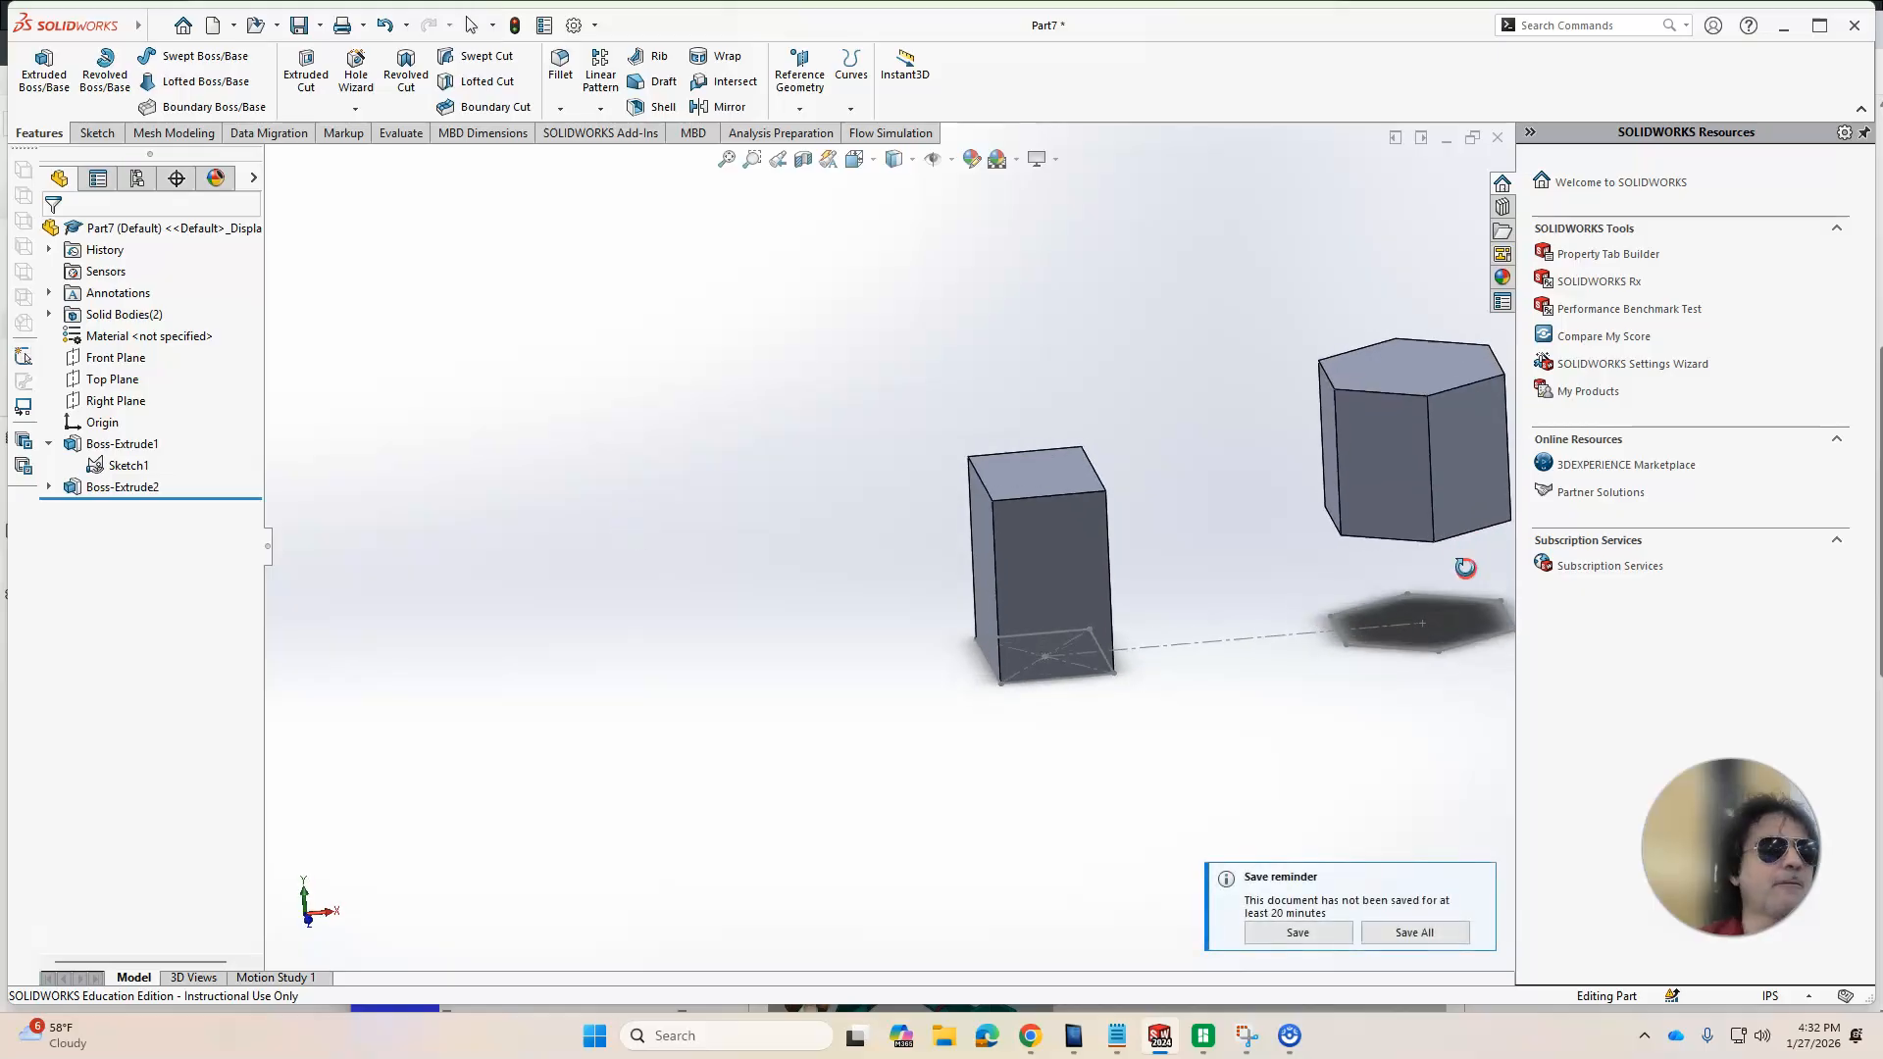
pyautogui.press('Escape')
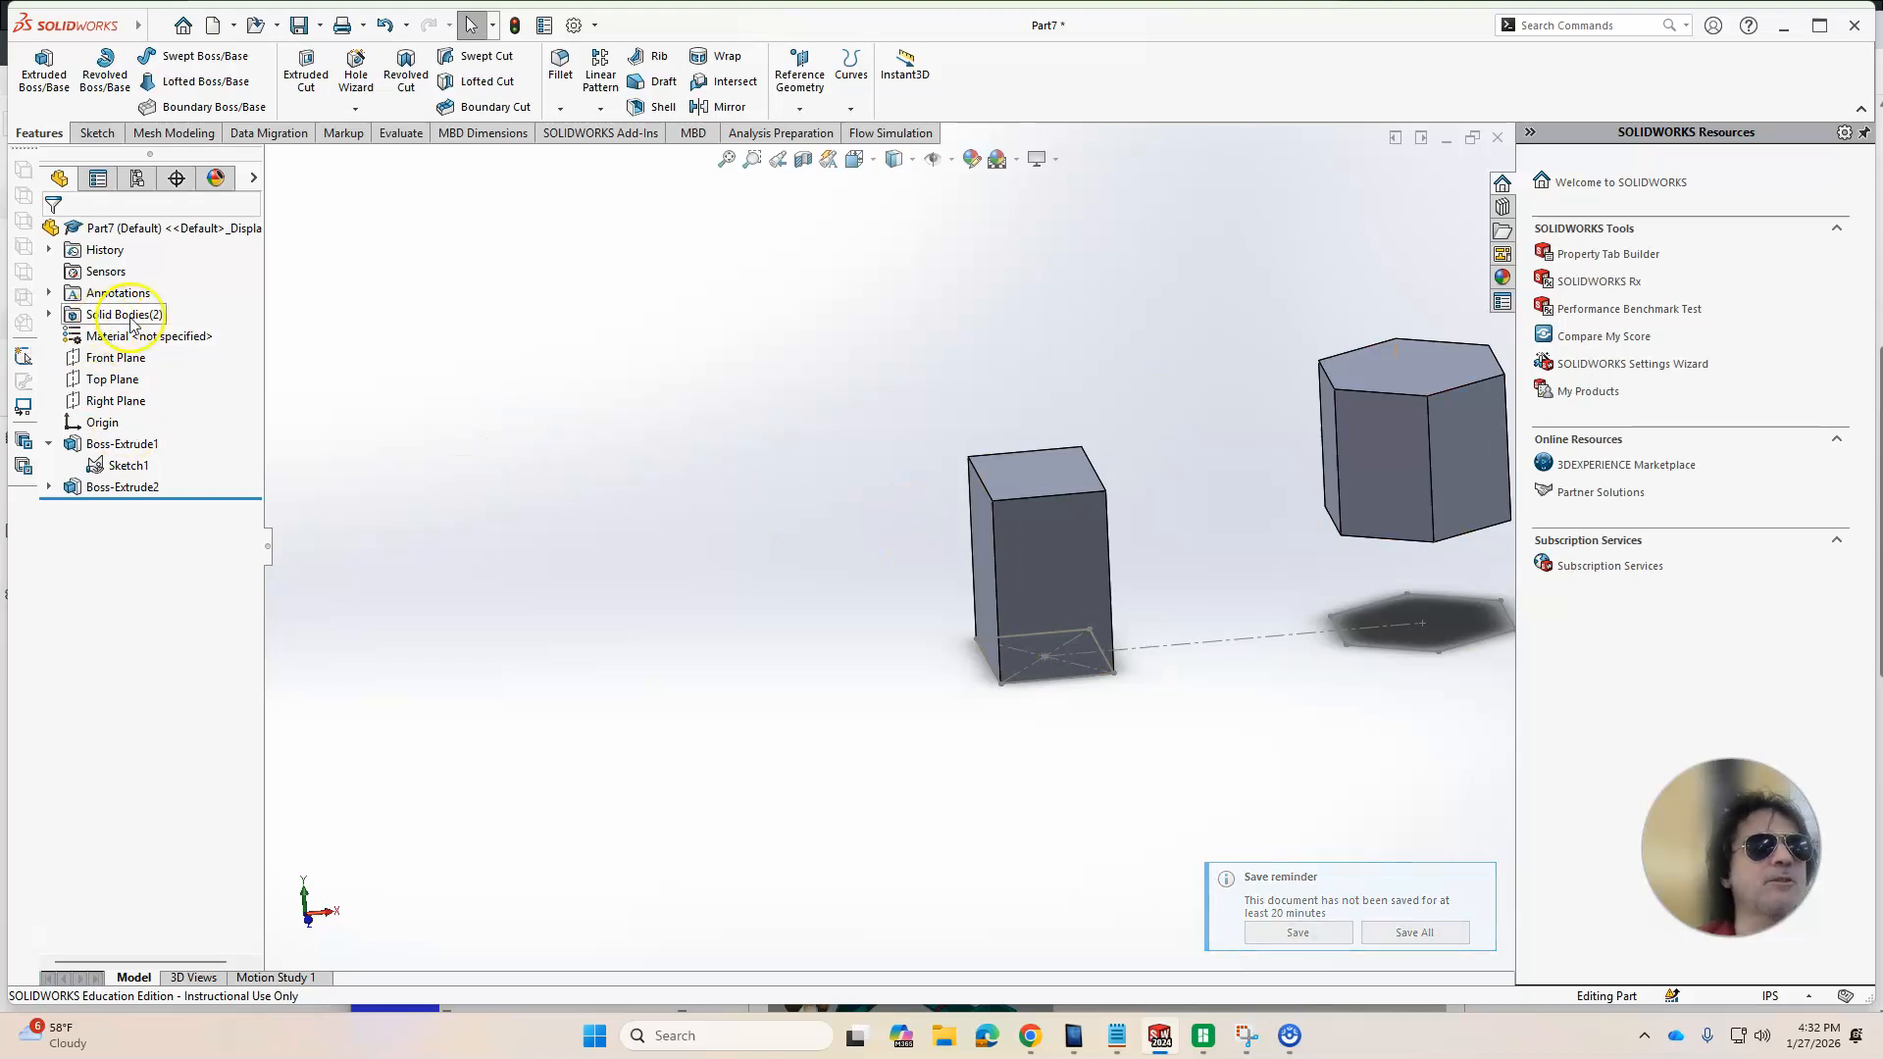
pyautogui.moveTo(1138, 489); pyautogui.dragTo(1251, 617, button='middle')
pyautogui.moveTo(1310, 474); pyautogui.dragTo(1013, 433, button='middle')
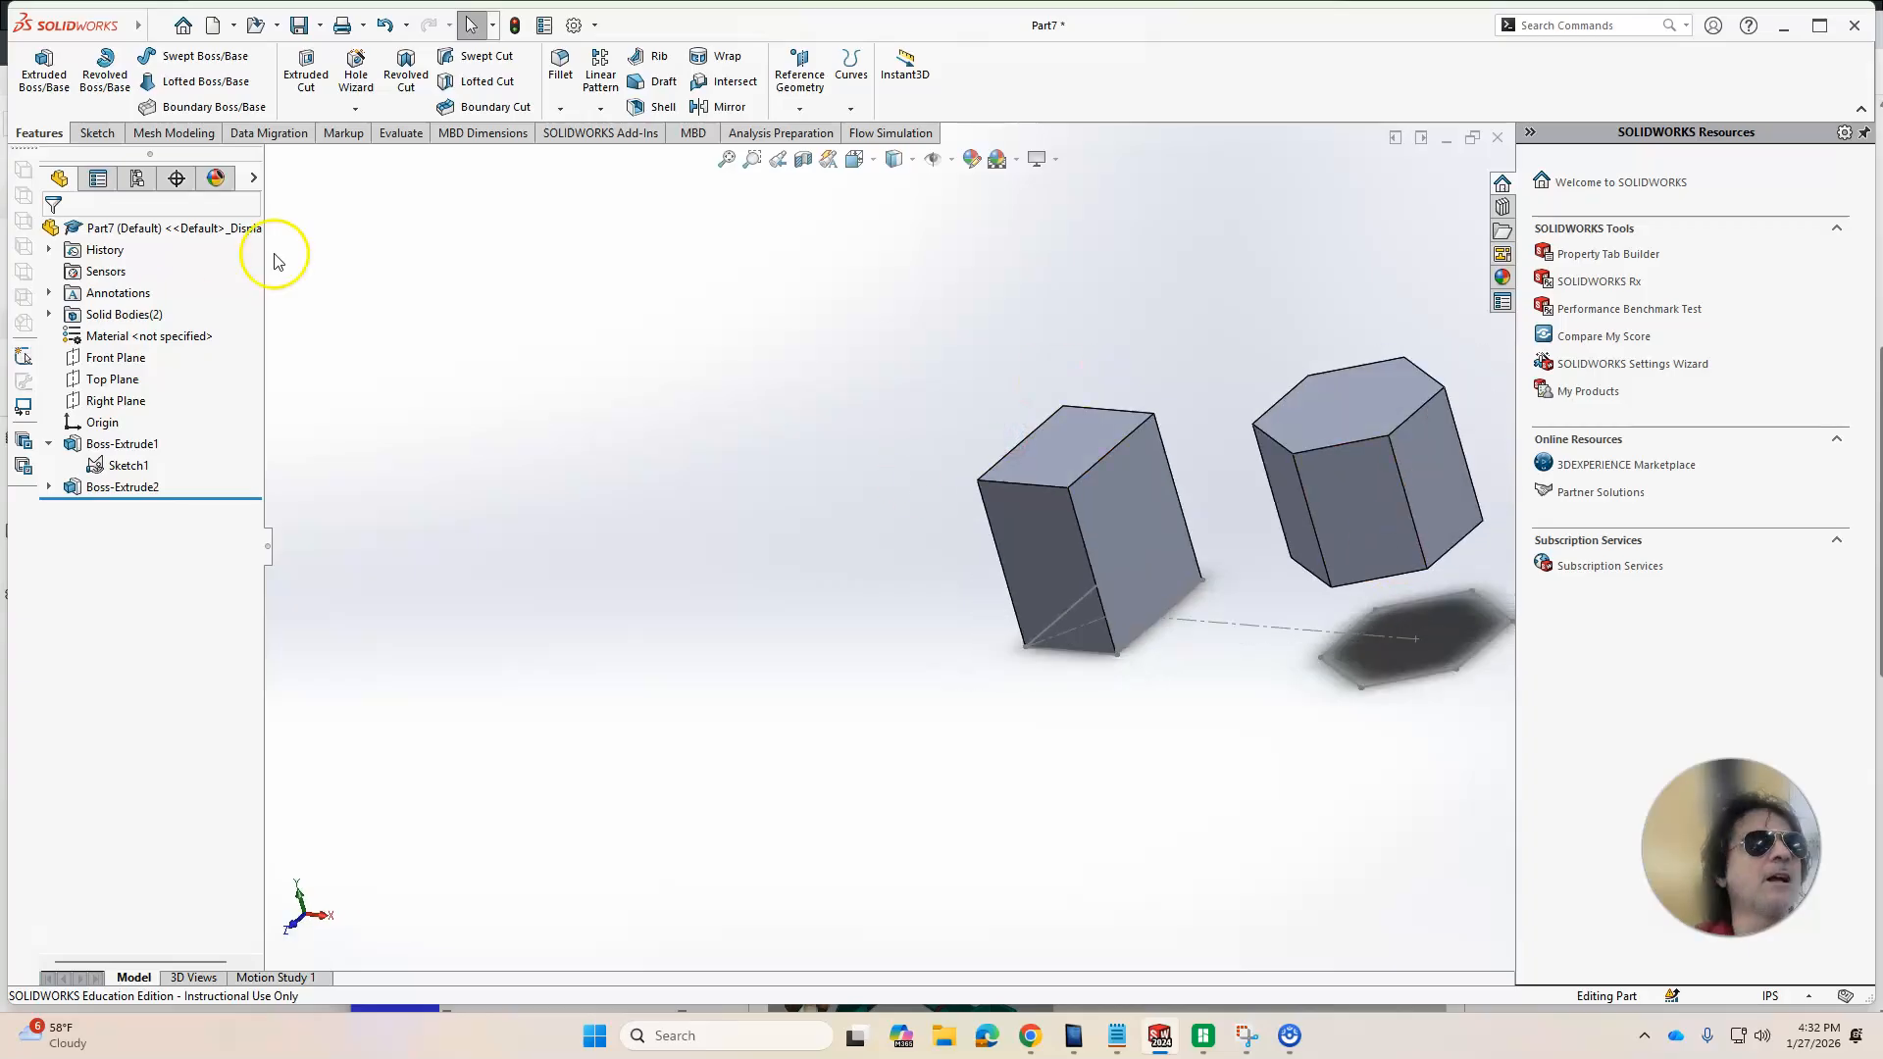
pyautogui.moveTo(1323, 642); pyautogui.dragTo(1404, 511, button='middle')
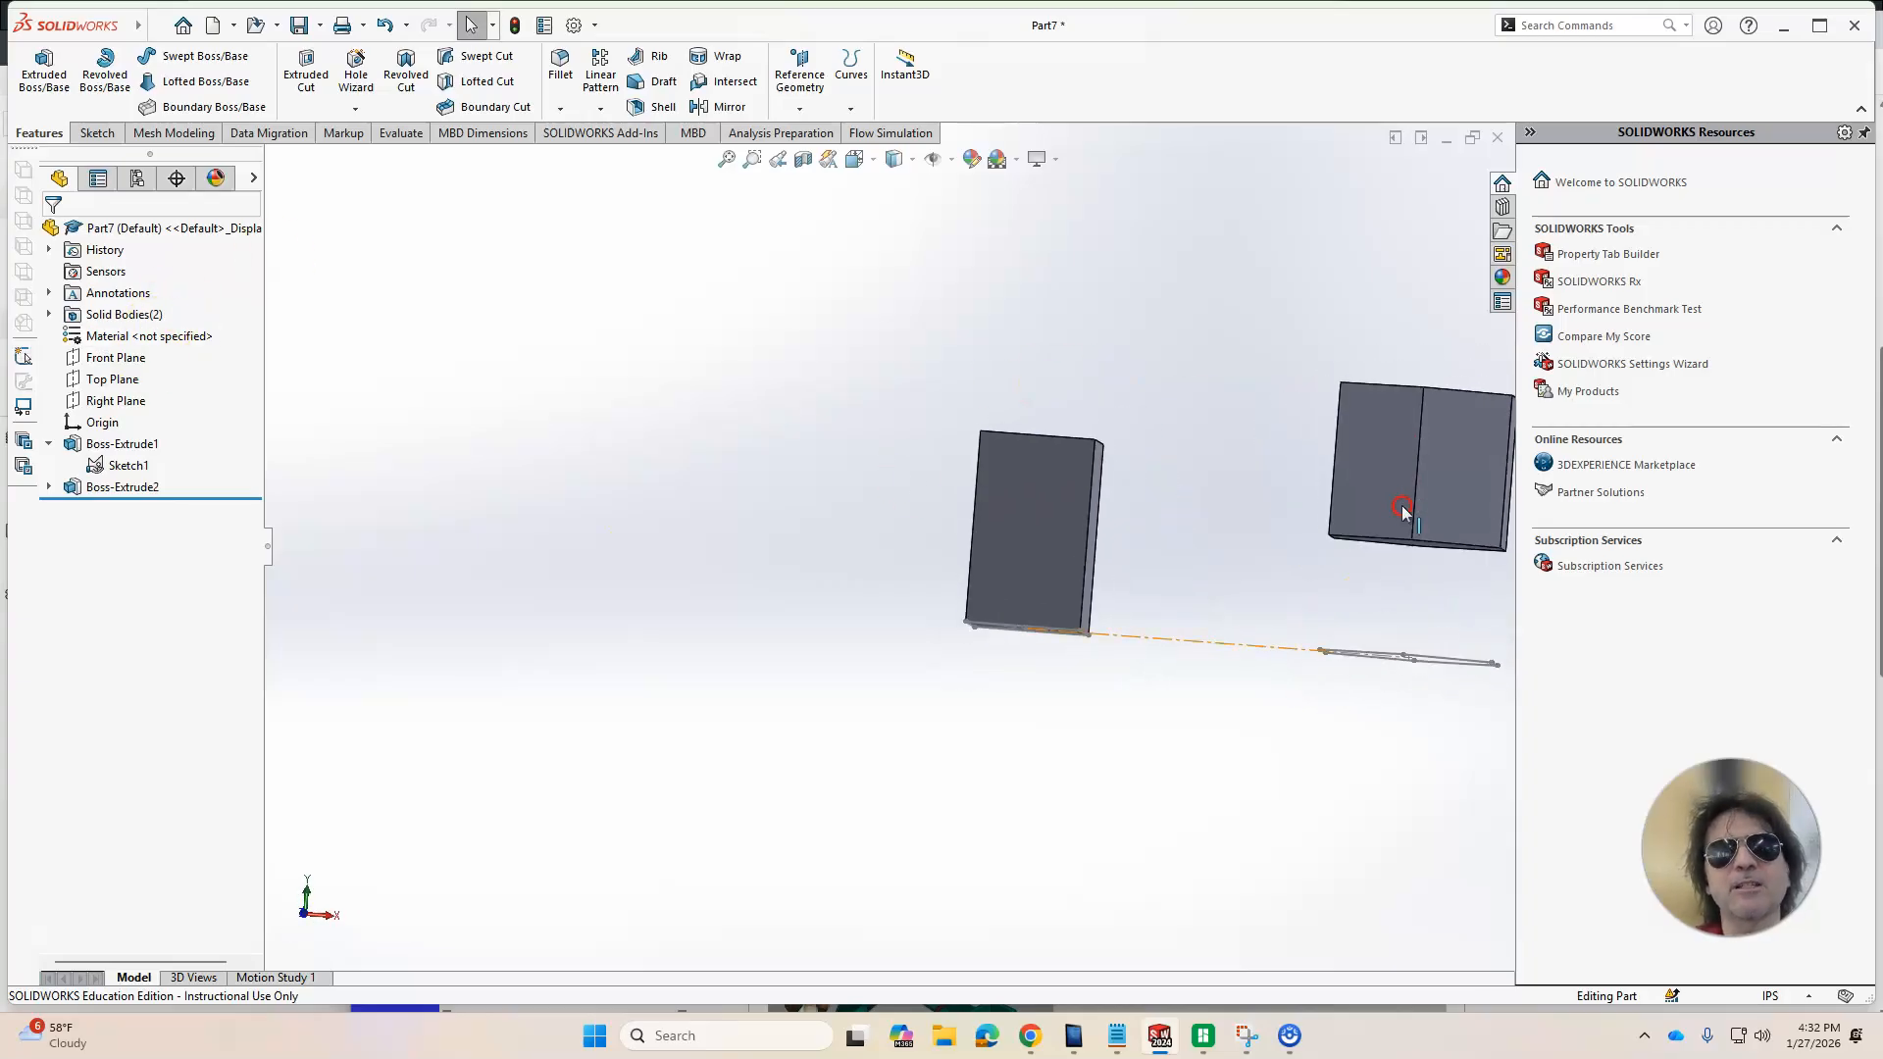
pyautogui.moveTo(1386, 673); pyautogui.dragTo(1366, 811, button='middle')
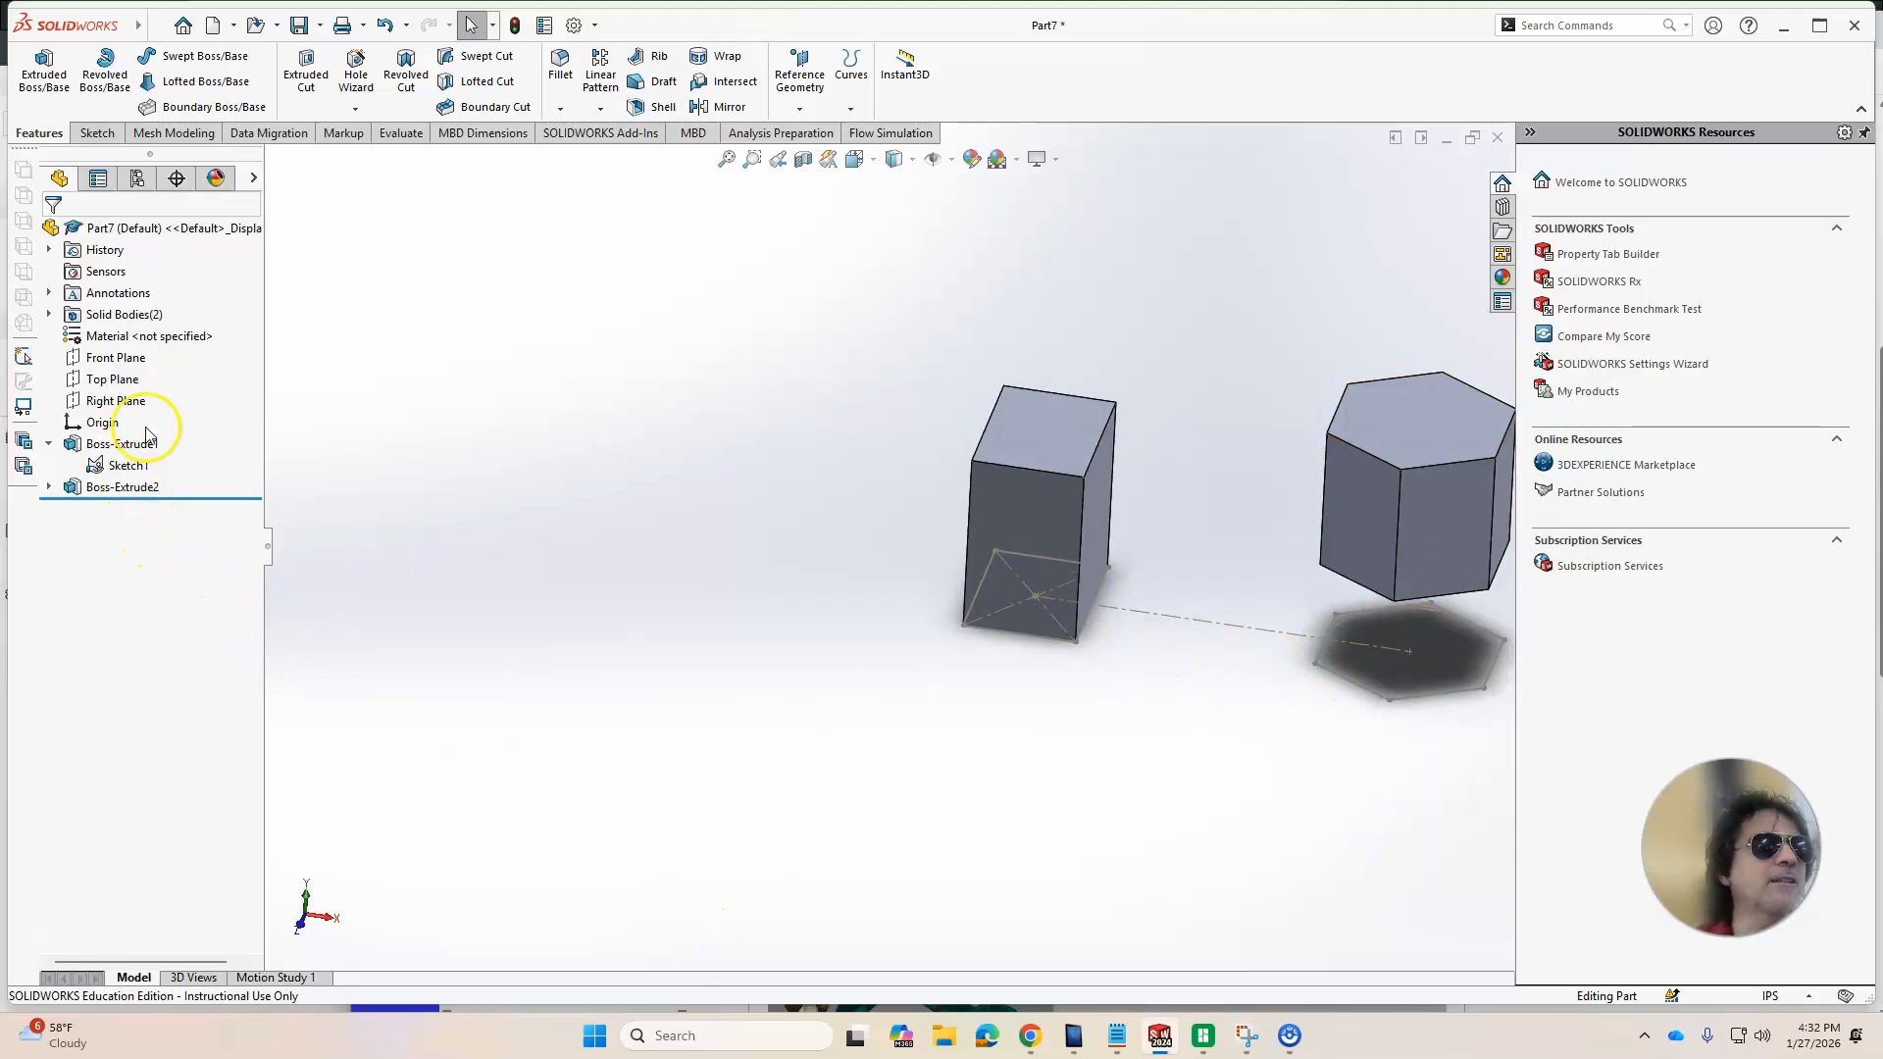
# Expand the hexagon's extrusion feature and hide the sketch shared by both extrusions
pyautogui.click(48, 444)
pyautogui.click(48, 443)
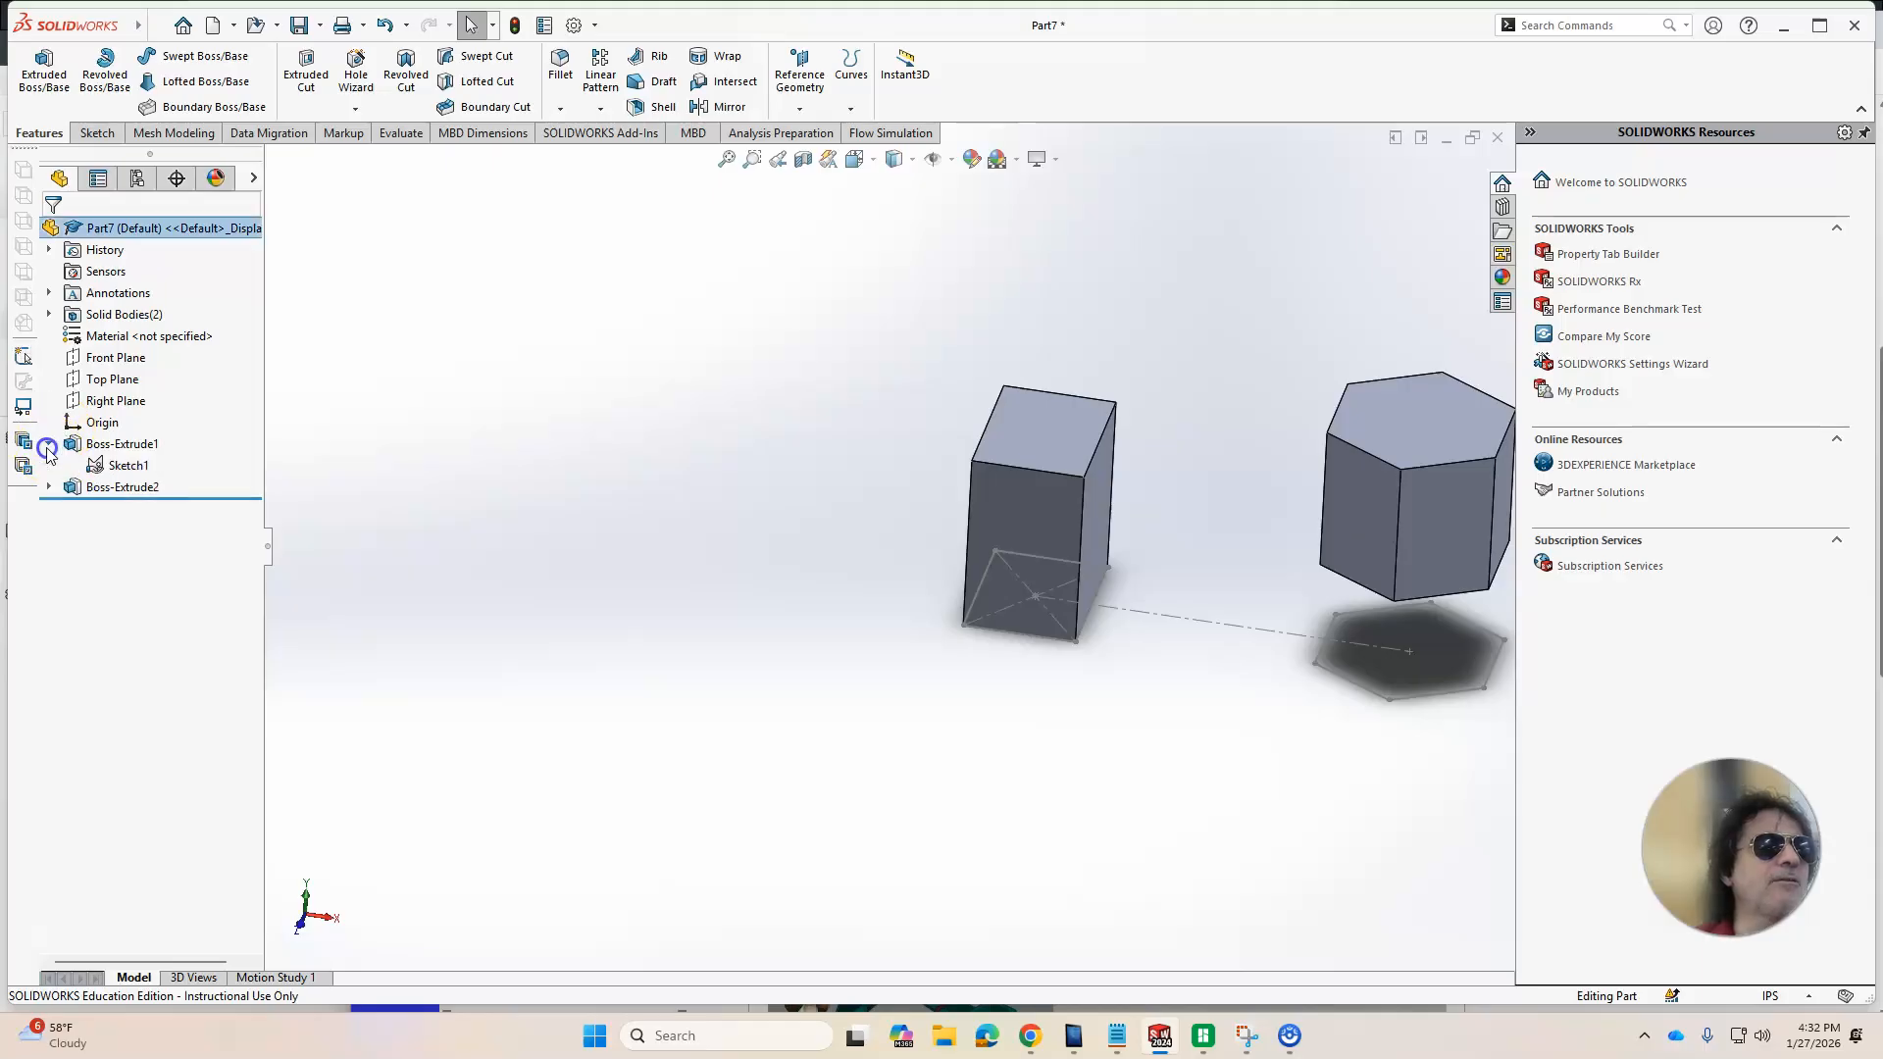
pyautogui.click(48, 486)
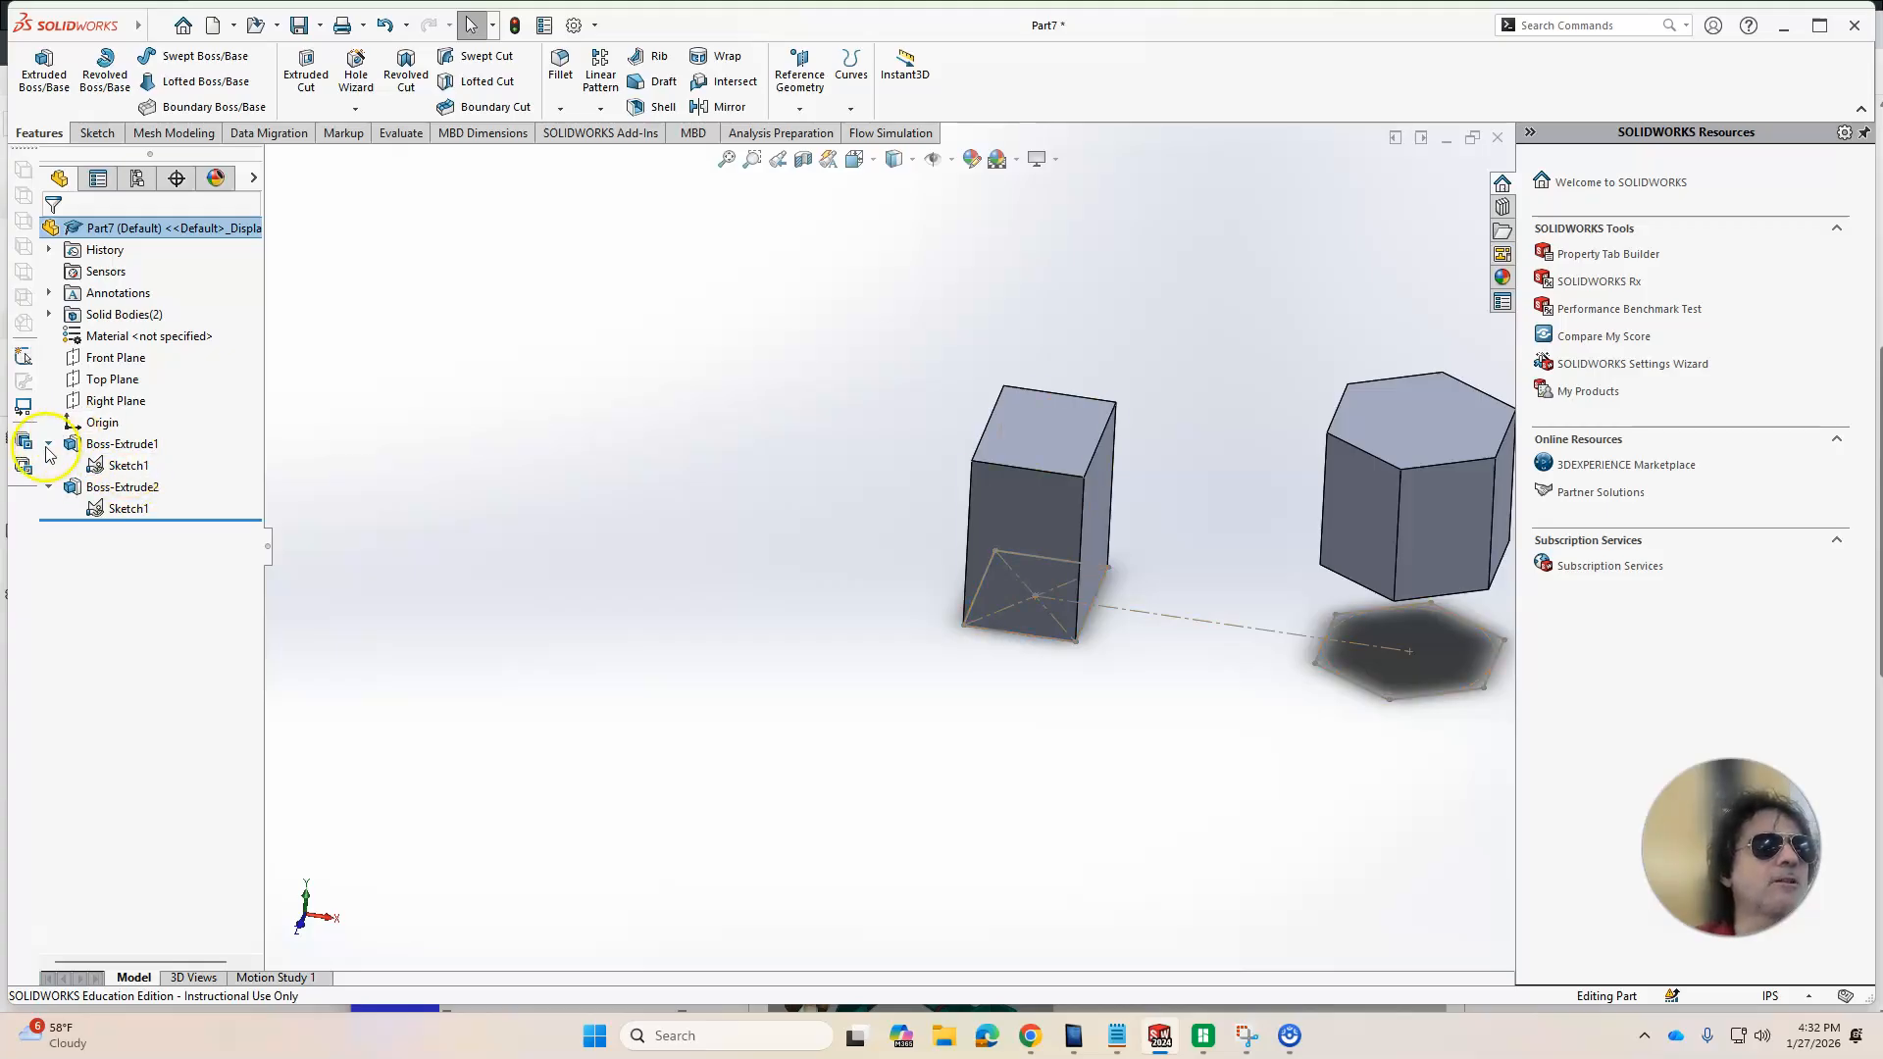
pyautogui.rightClick(103, 467)
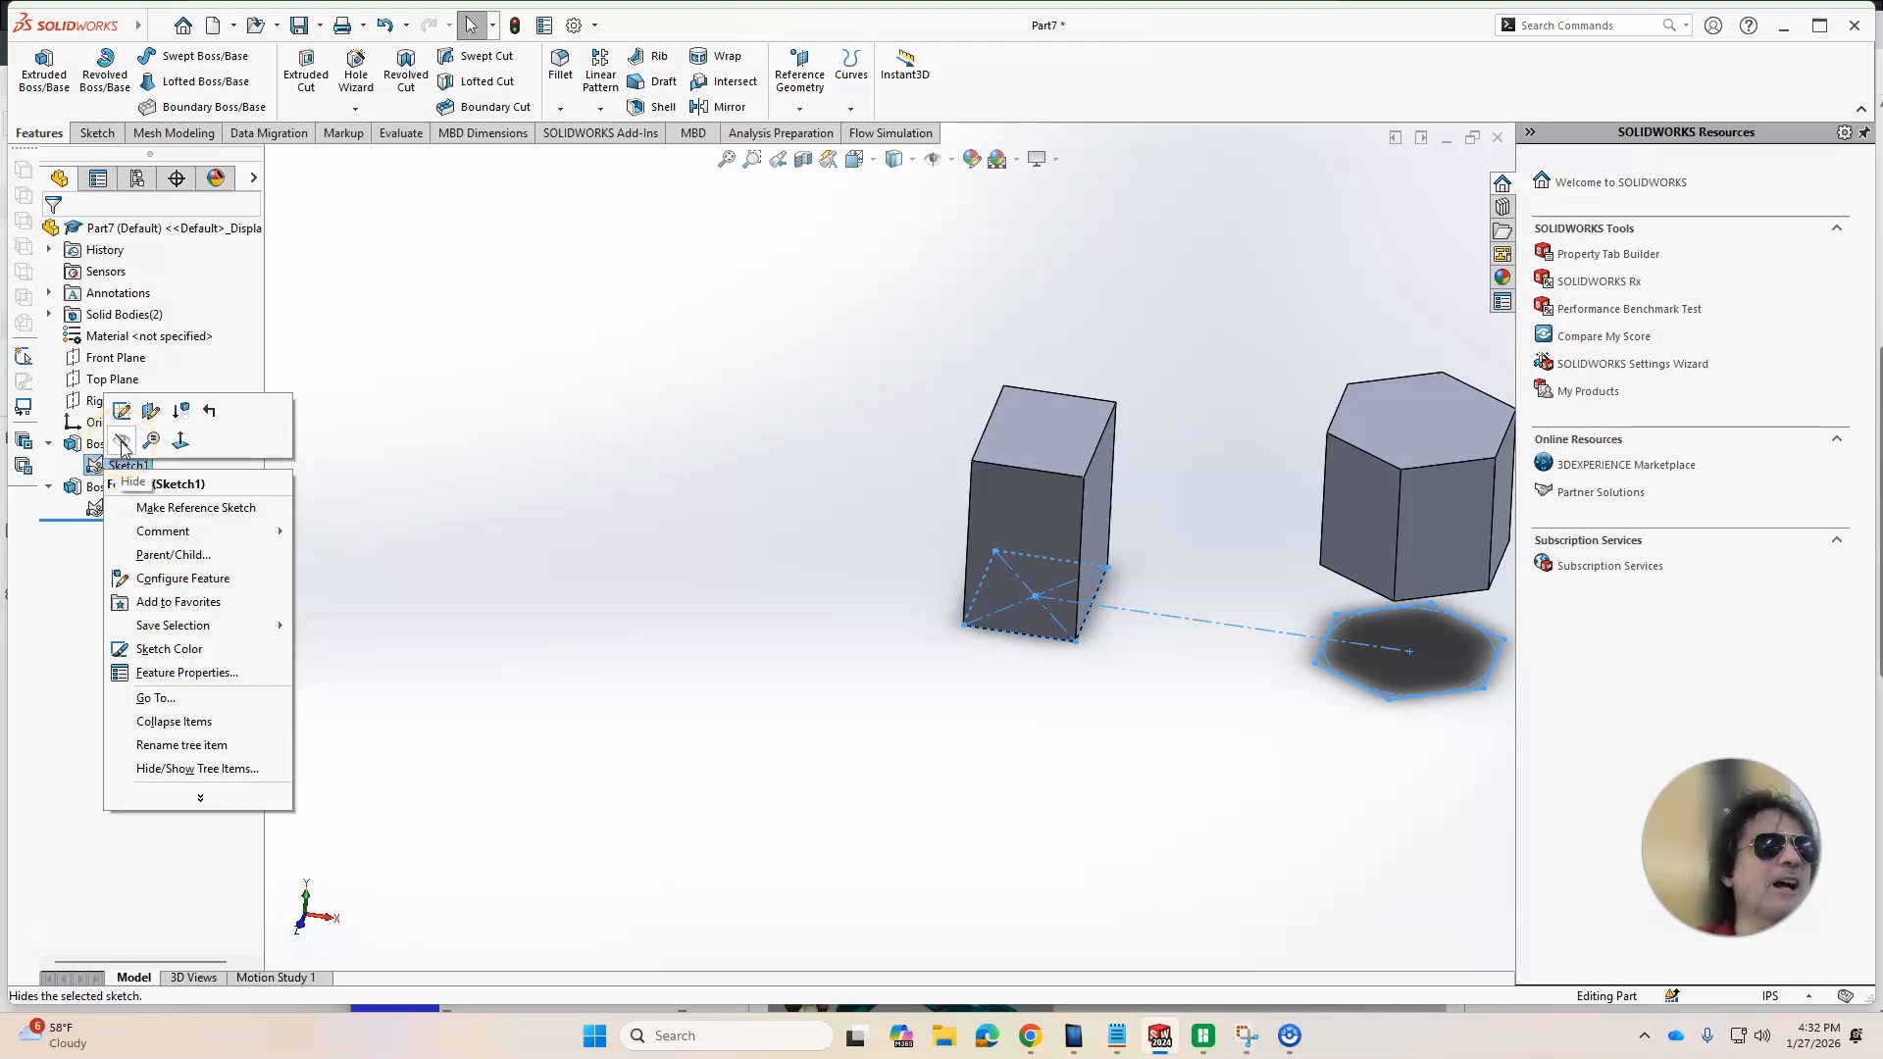
pyautogui.click(121, 441)
pyautogui.moveTo(617, 584)
pyautogui.mouseDown(button='middle')
pyautogui.moveTo(765, 585)
pyautogui.moveTo(416, 521)
pyautogui.moveTo(320, 627)
pyautogui.moveTo(403, 622)
pyautogui.moveTo(651, 717)
pyautogui.moveTo(534, 834)
pyautogui.moveTo(710, 748)
pyautogui.moveTo(927, 816)
pyautogui.moveTo(923, 841)
pyautogui.mouseUp(button='middle')
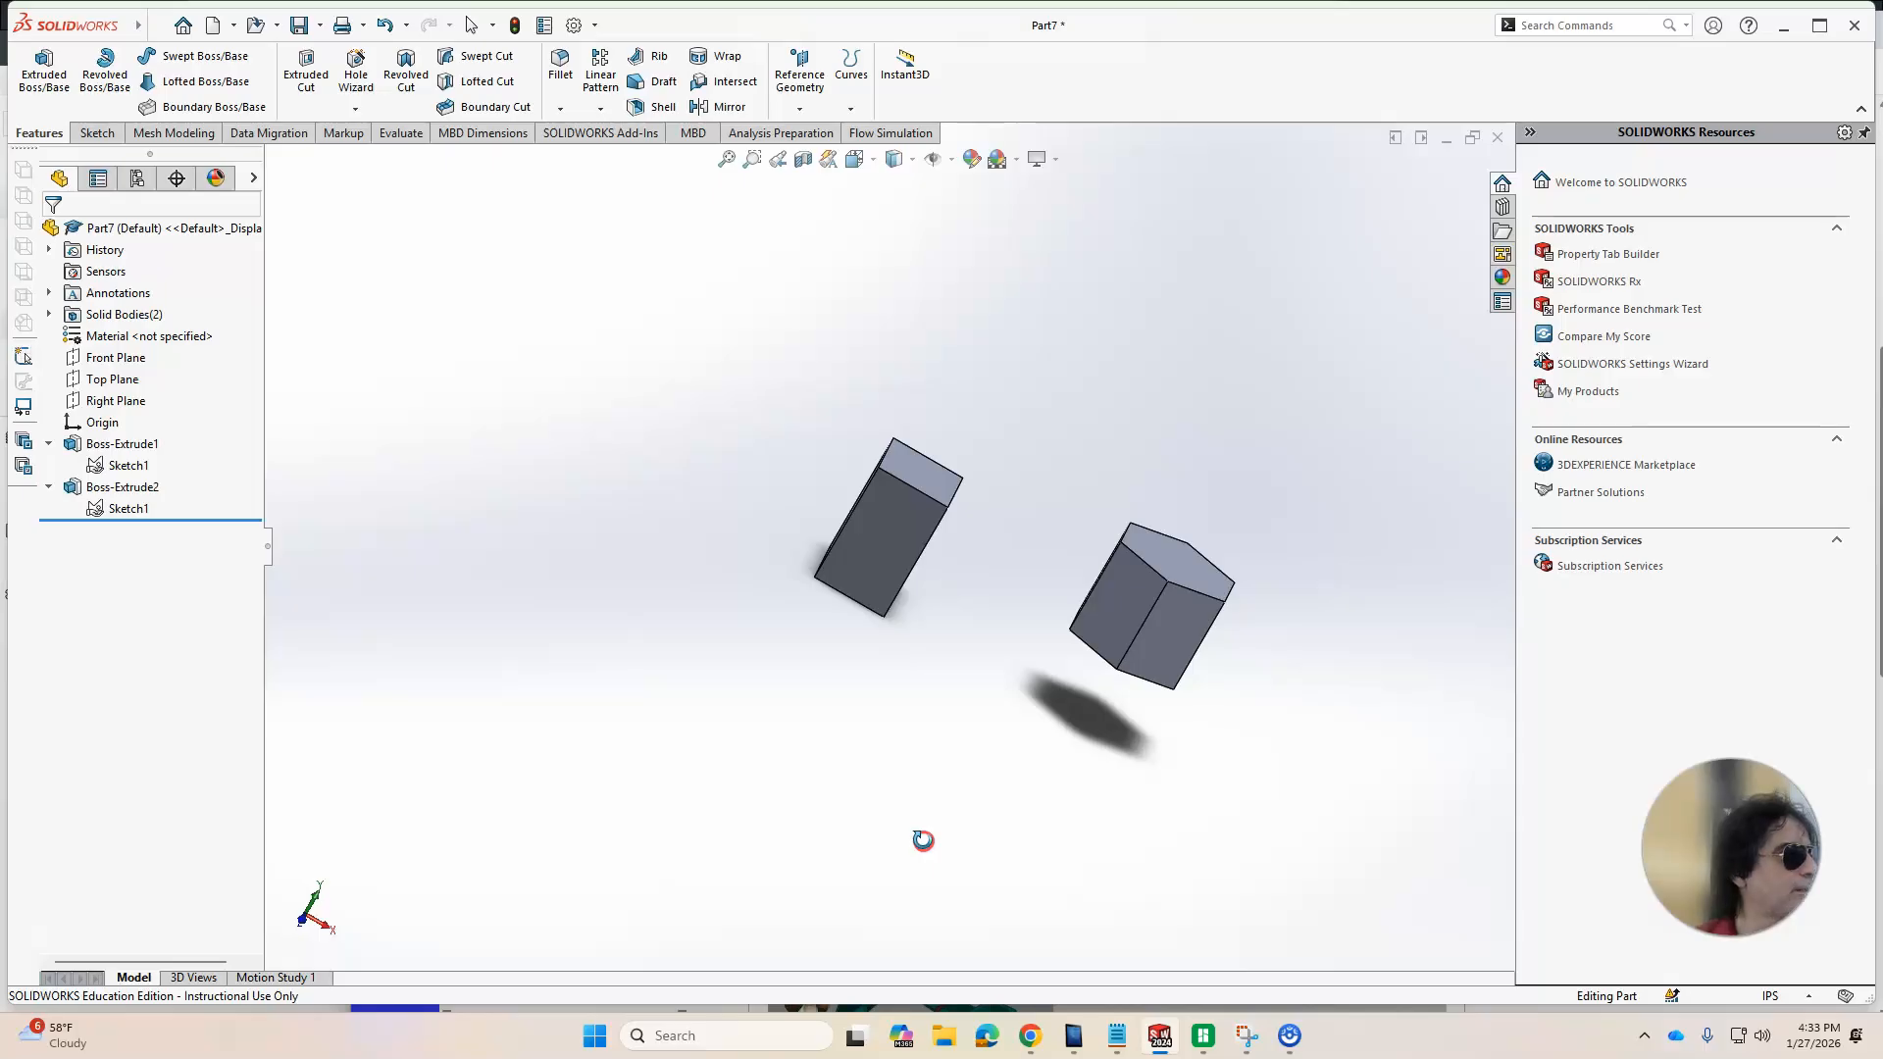
pyautogui.click(143, 508)
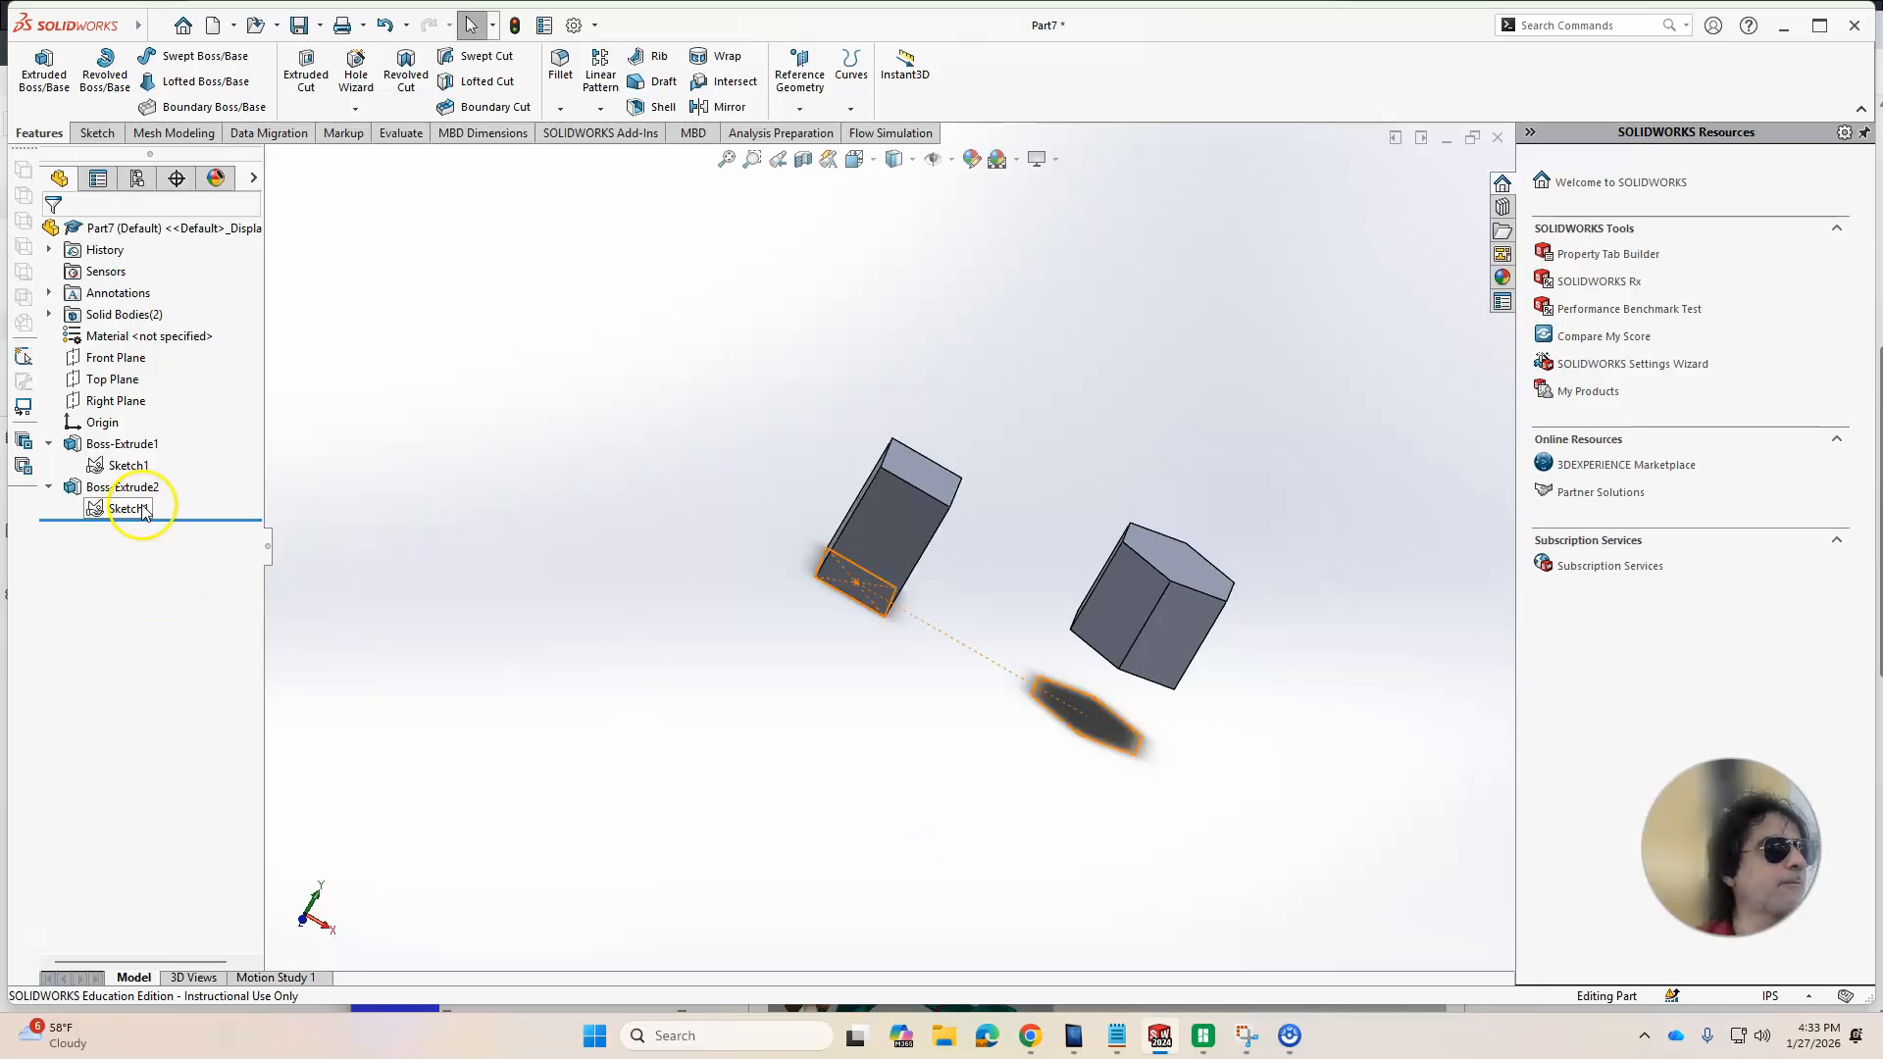
pyautogui.click(196, 482)
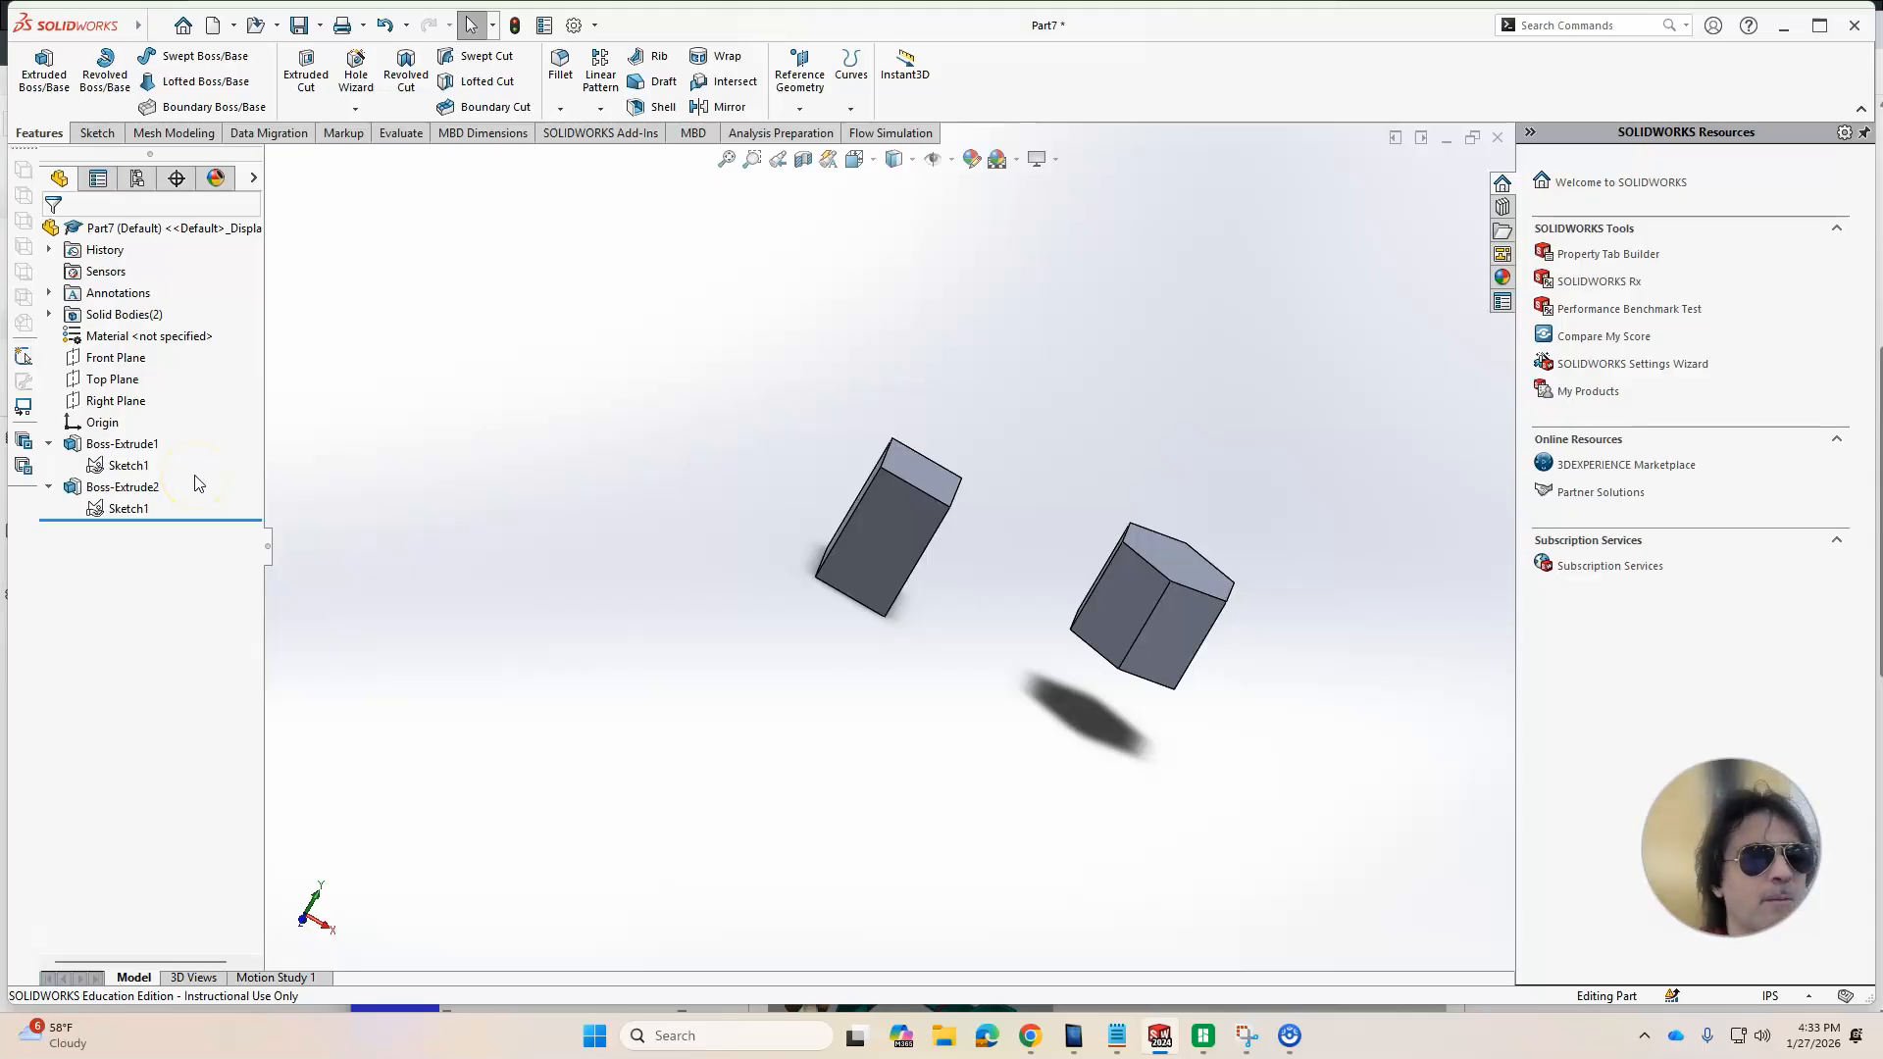
# Edit the sketch shared by both extrusions and set the rectangle's horizontal width to 5 in
pyautogui.moveTo(943, 506); pyautogui.dragTo(872, 587, button='middle')
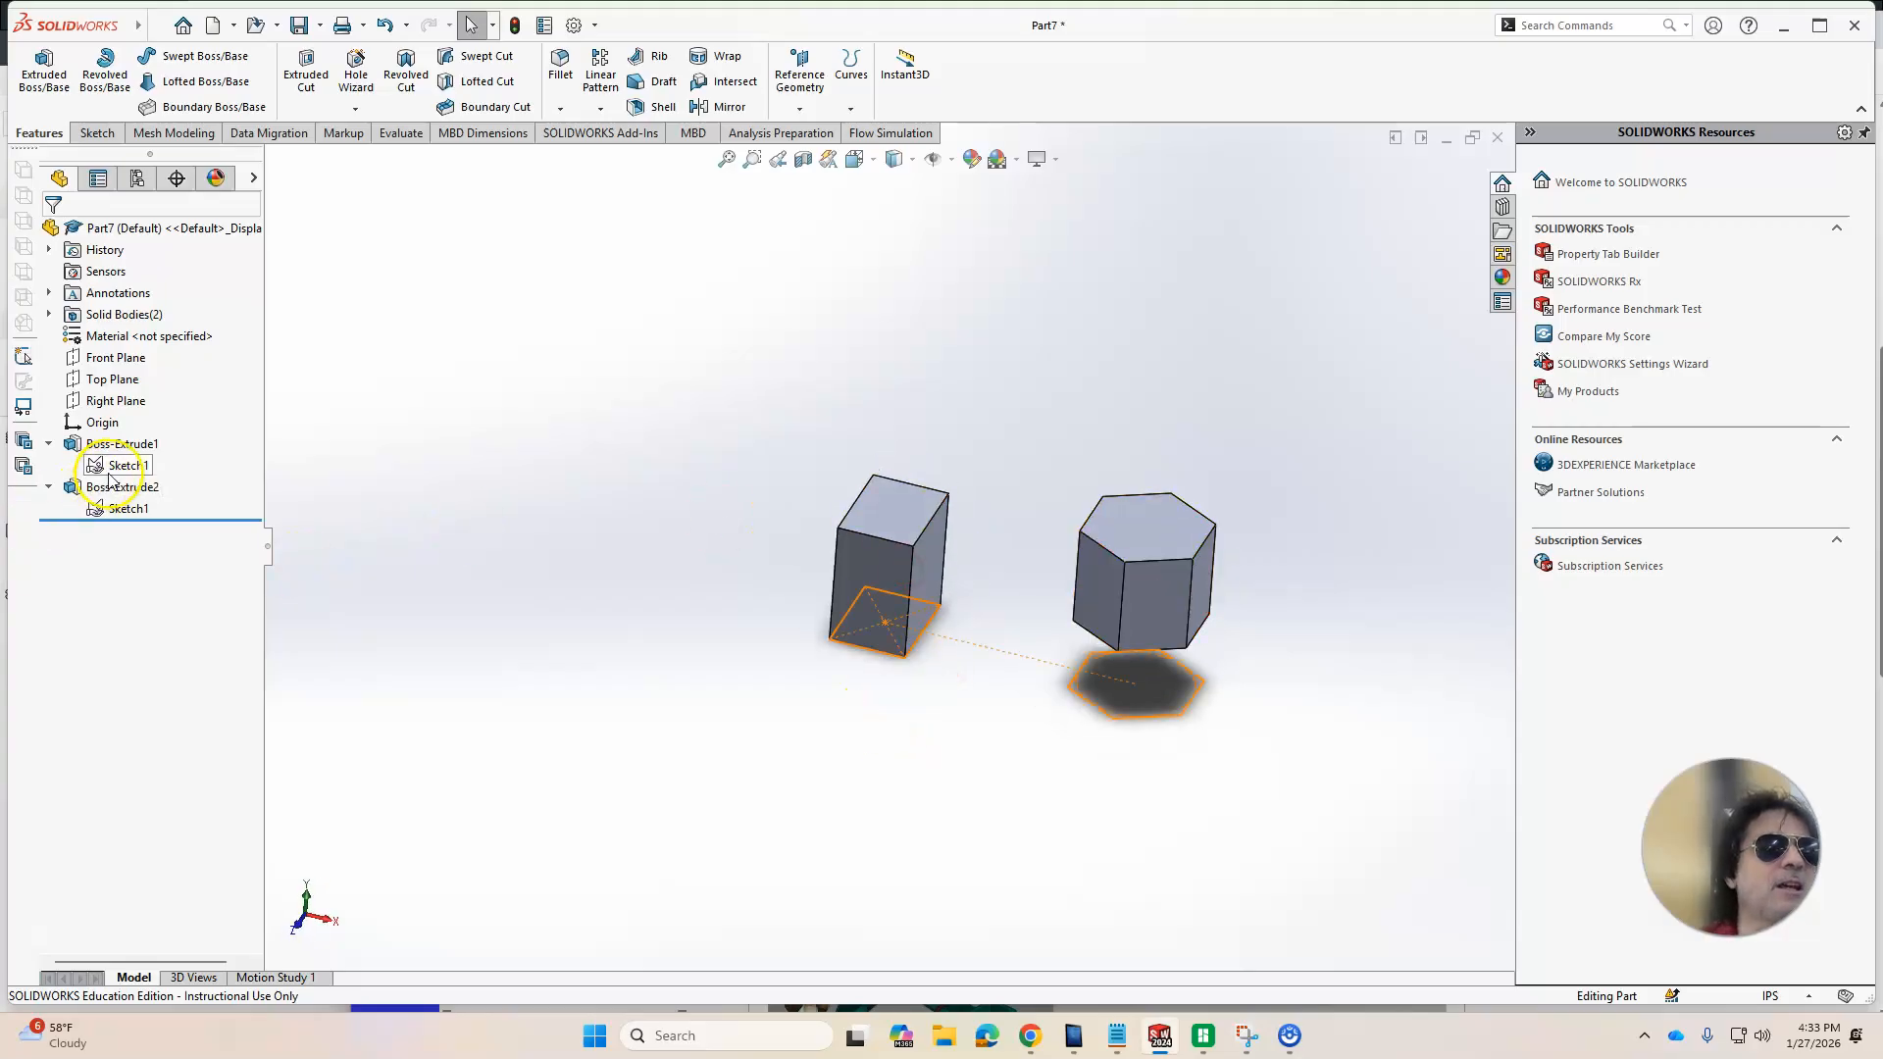
pyautogui.rightClick(129, 465)
pyautogui.click(129, 416)
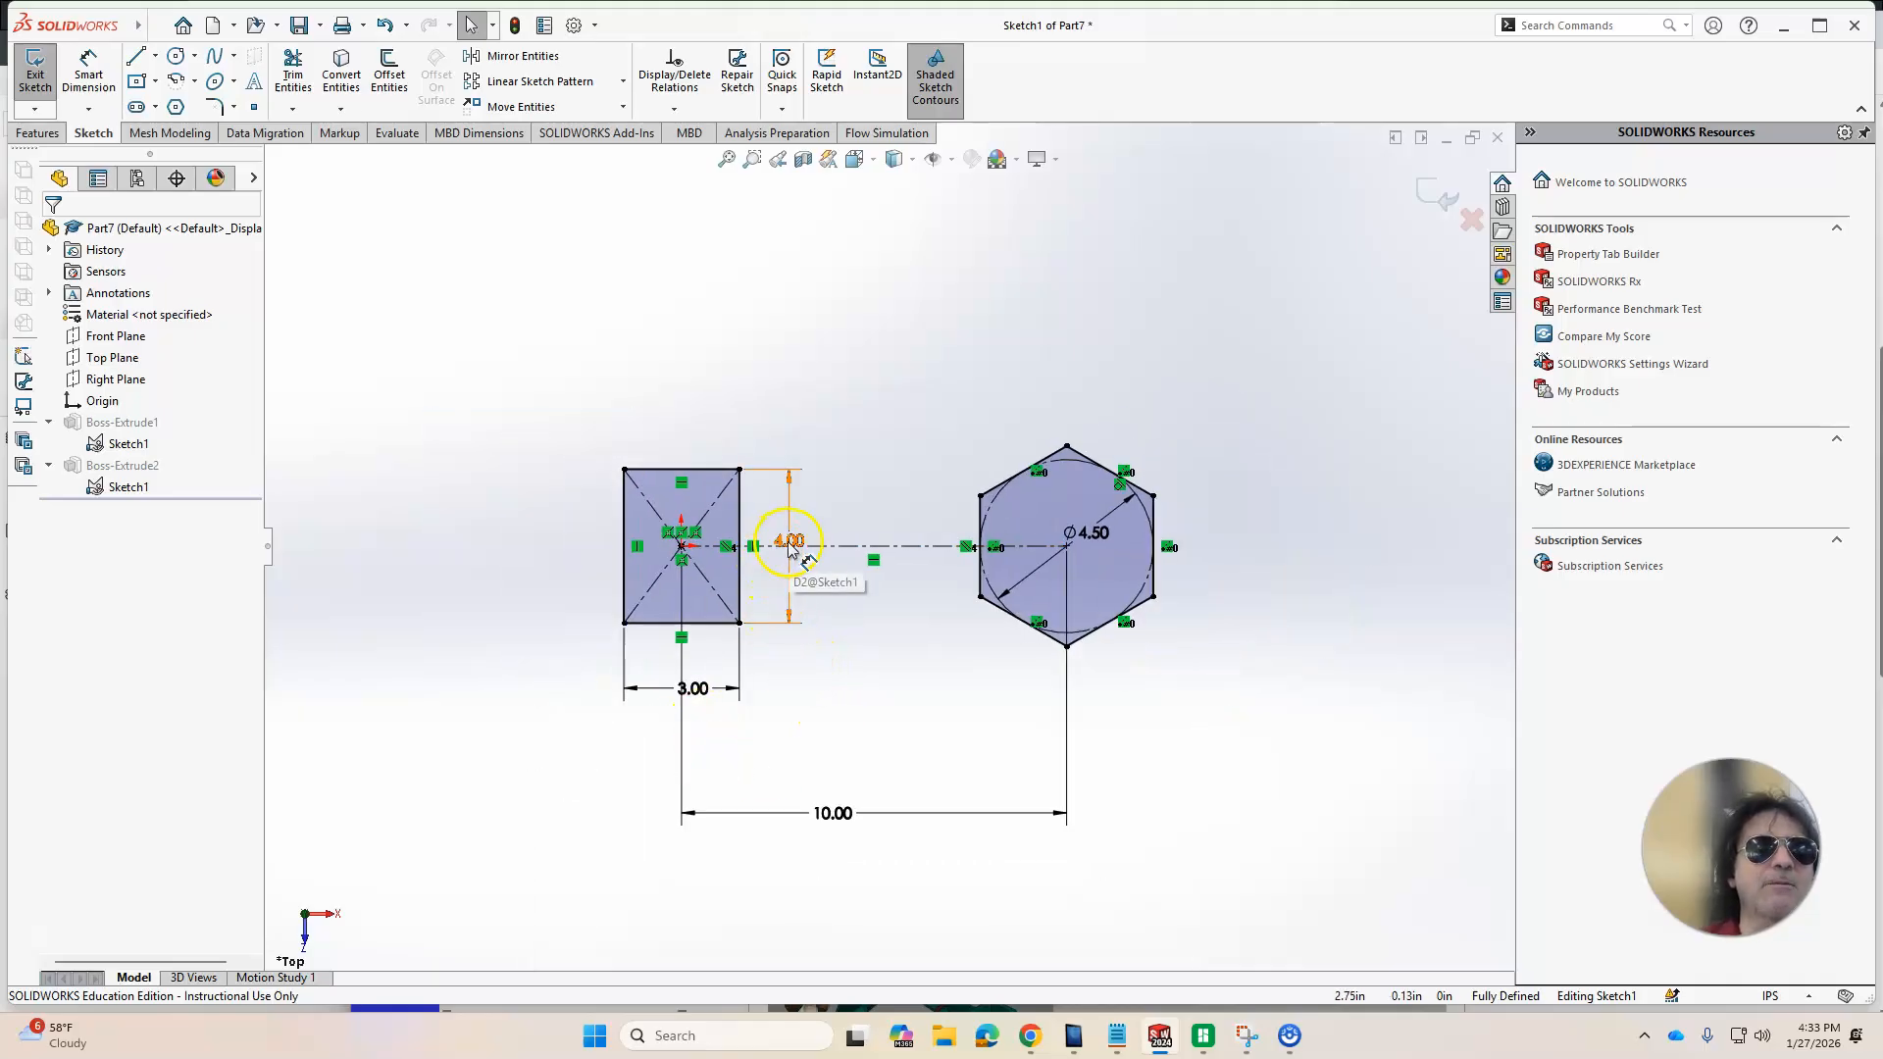
pyautogui.doubleClick(698, 691)
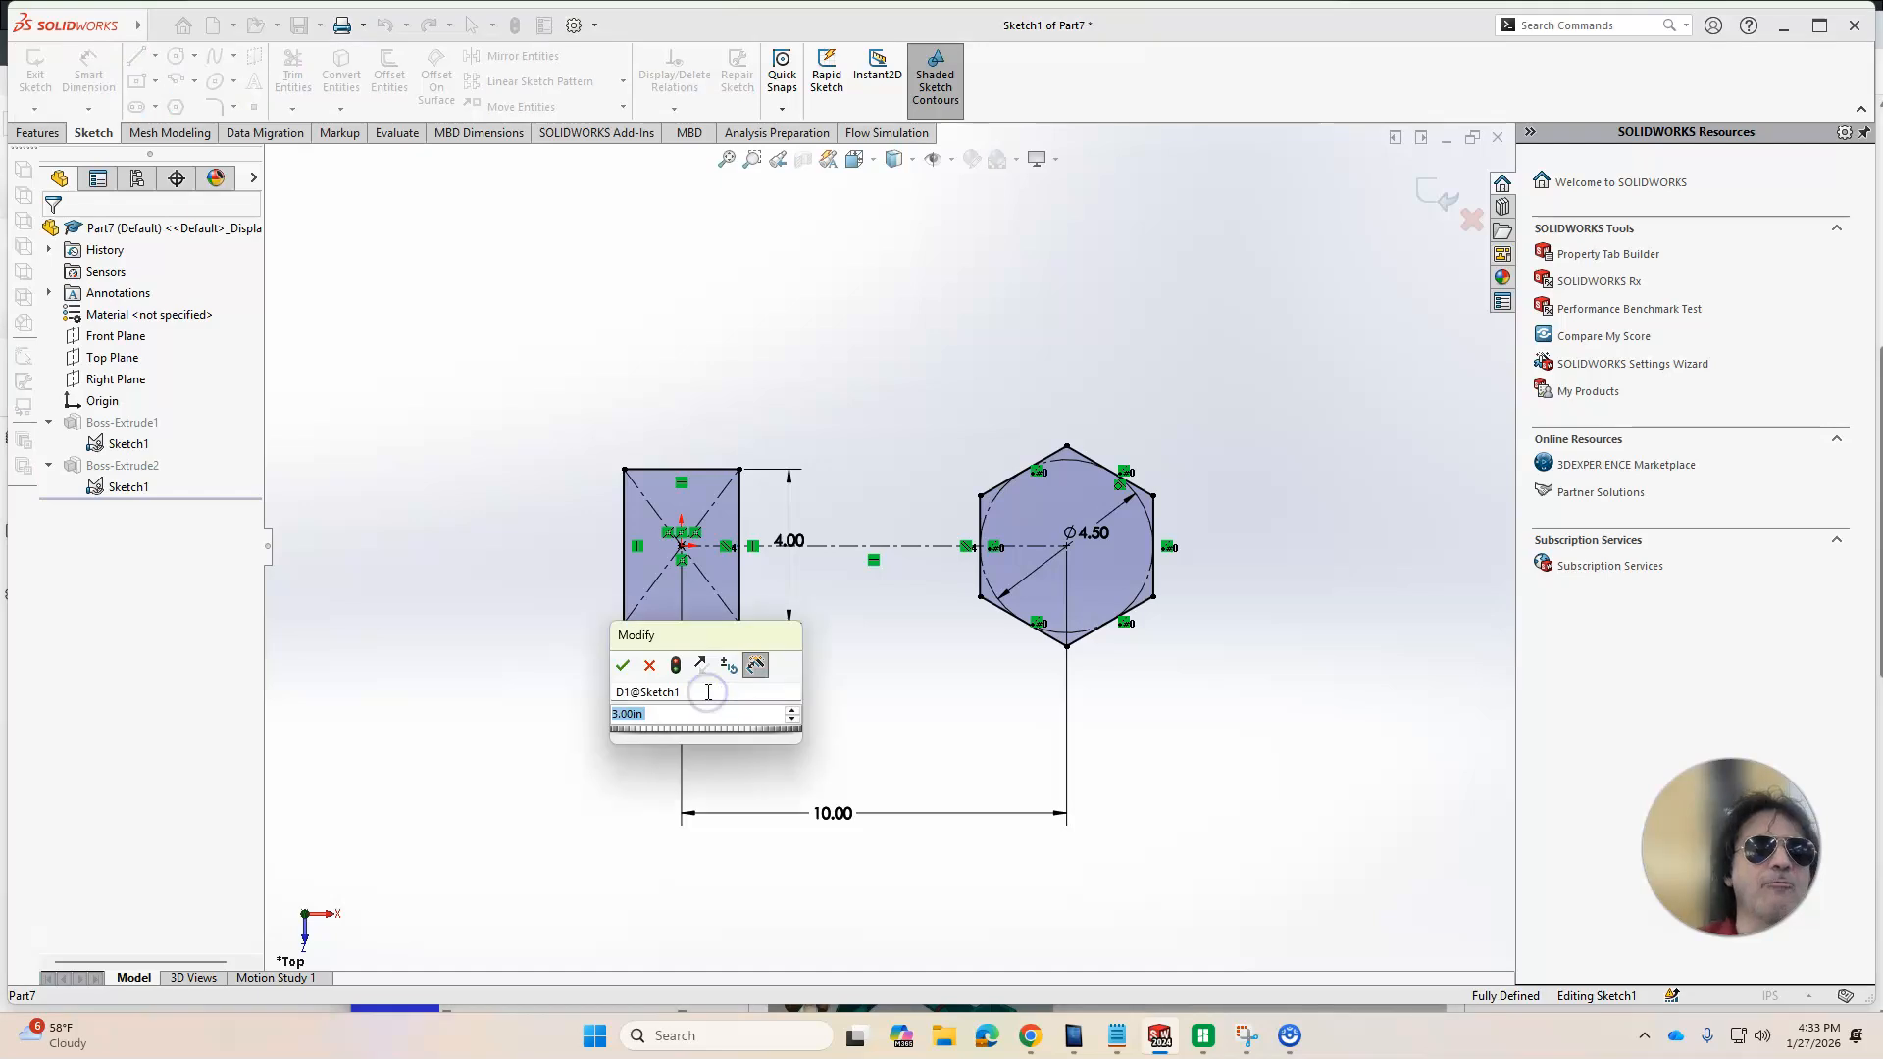
pyautogui.click(625, 666)
# Set the rectangle's vertical height to 5 in and exit the sketch to rebuild the solids
pyautogui.click(795, 593)
pyautogui.doubleClick(829, 540)
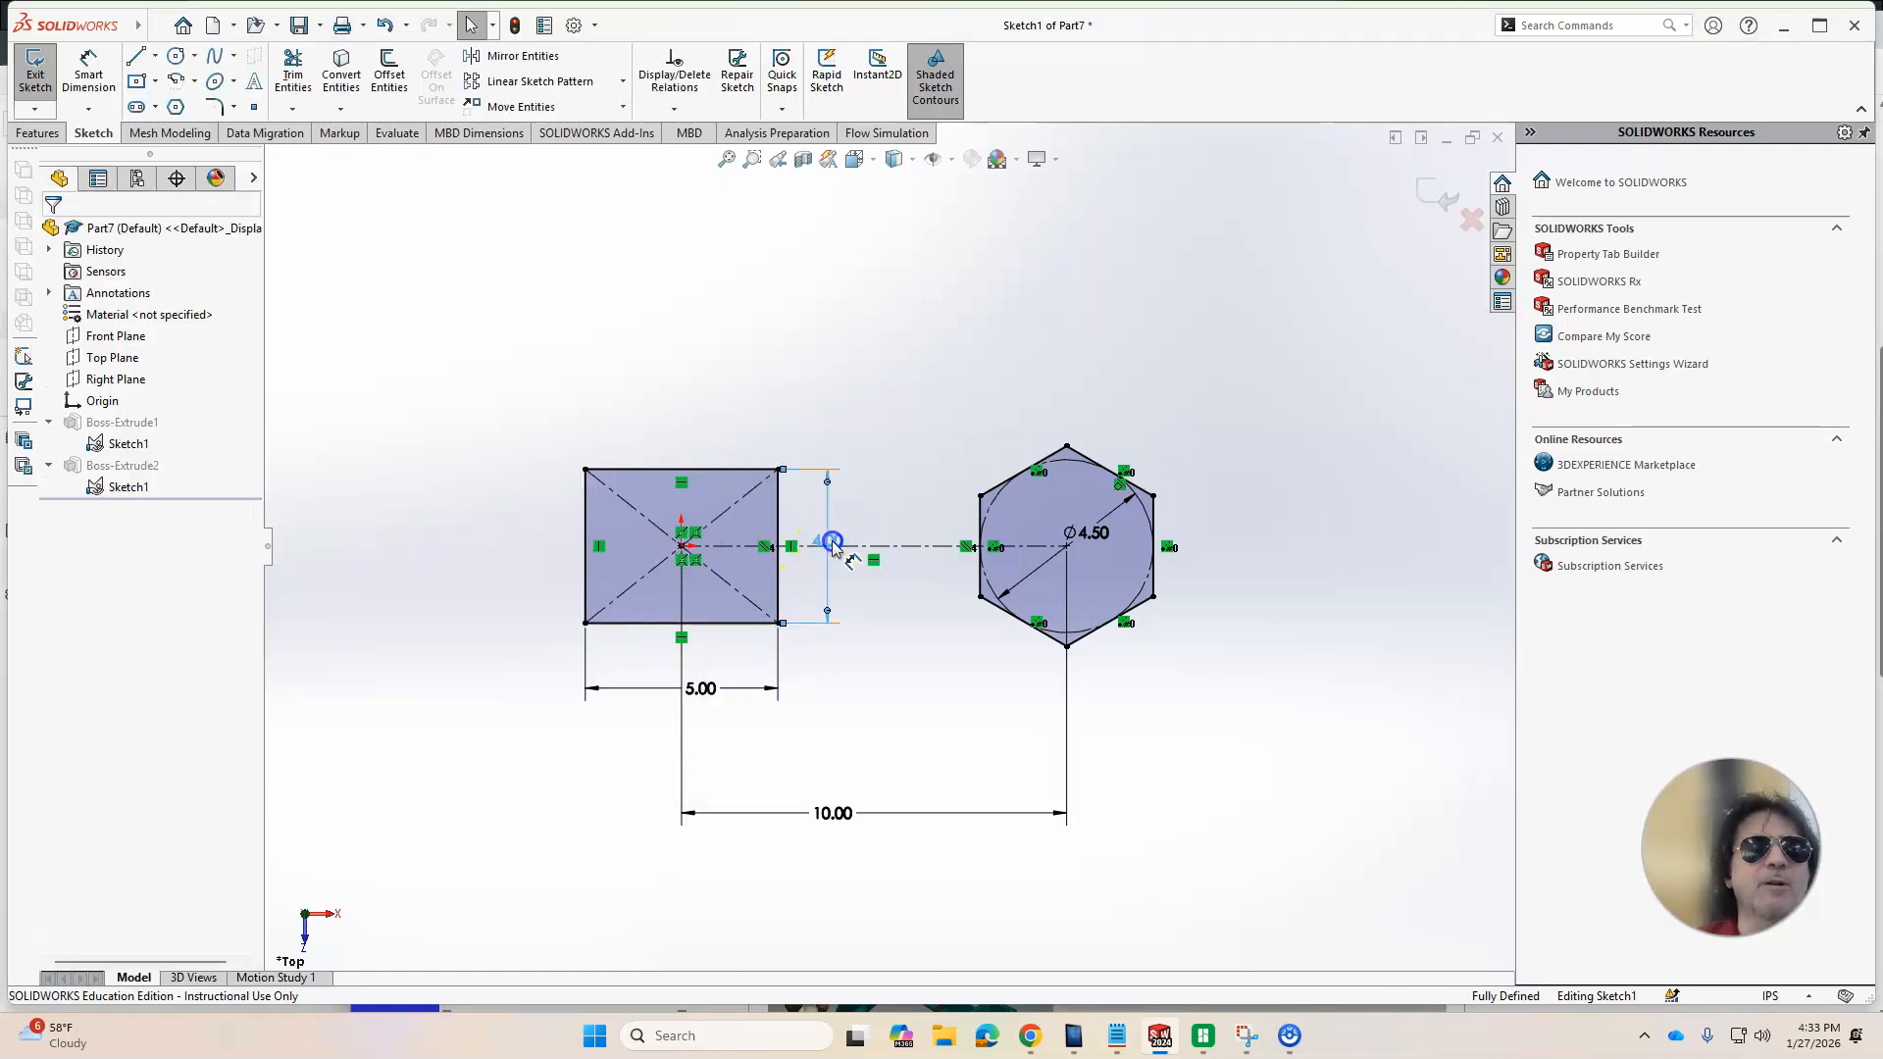
pyautogui.click(749, 514)
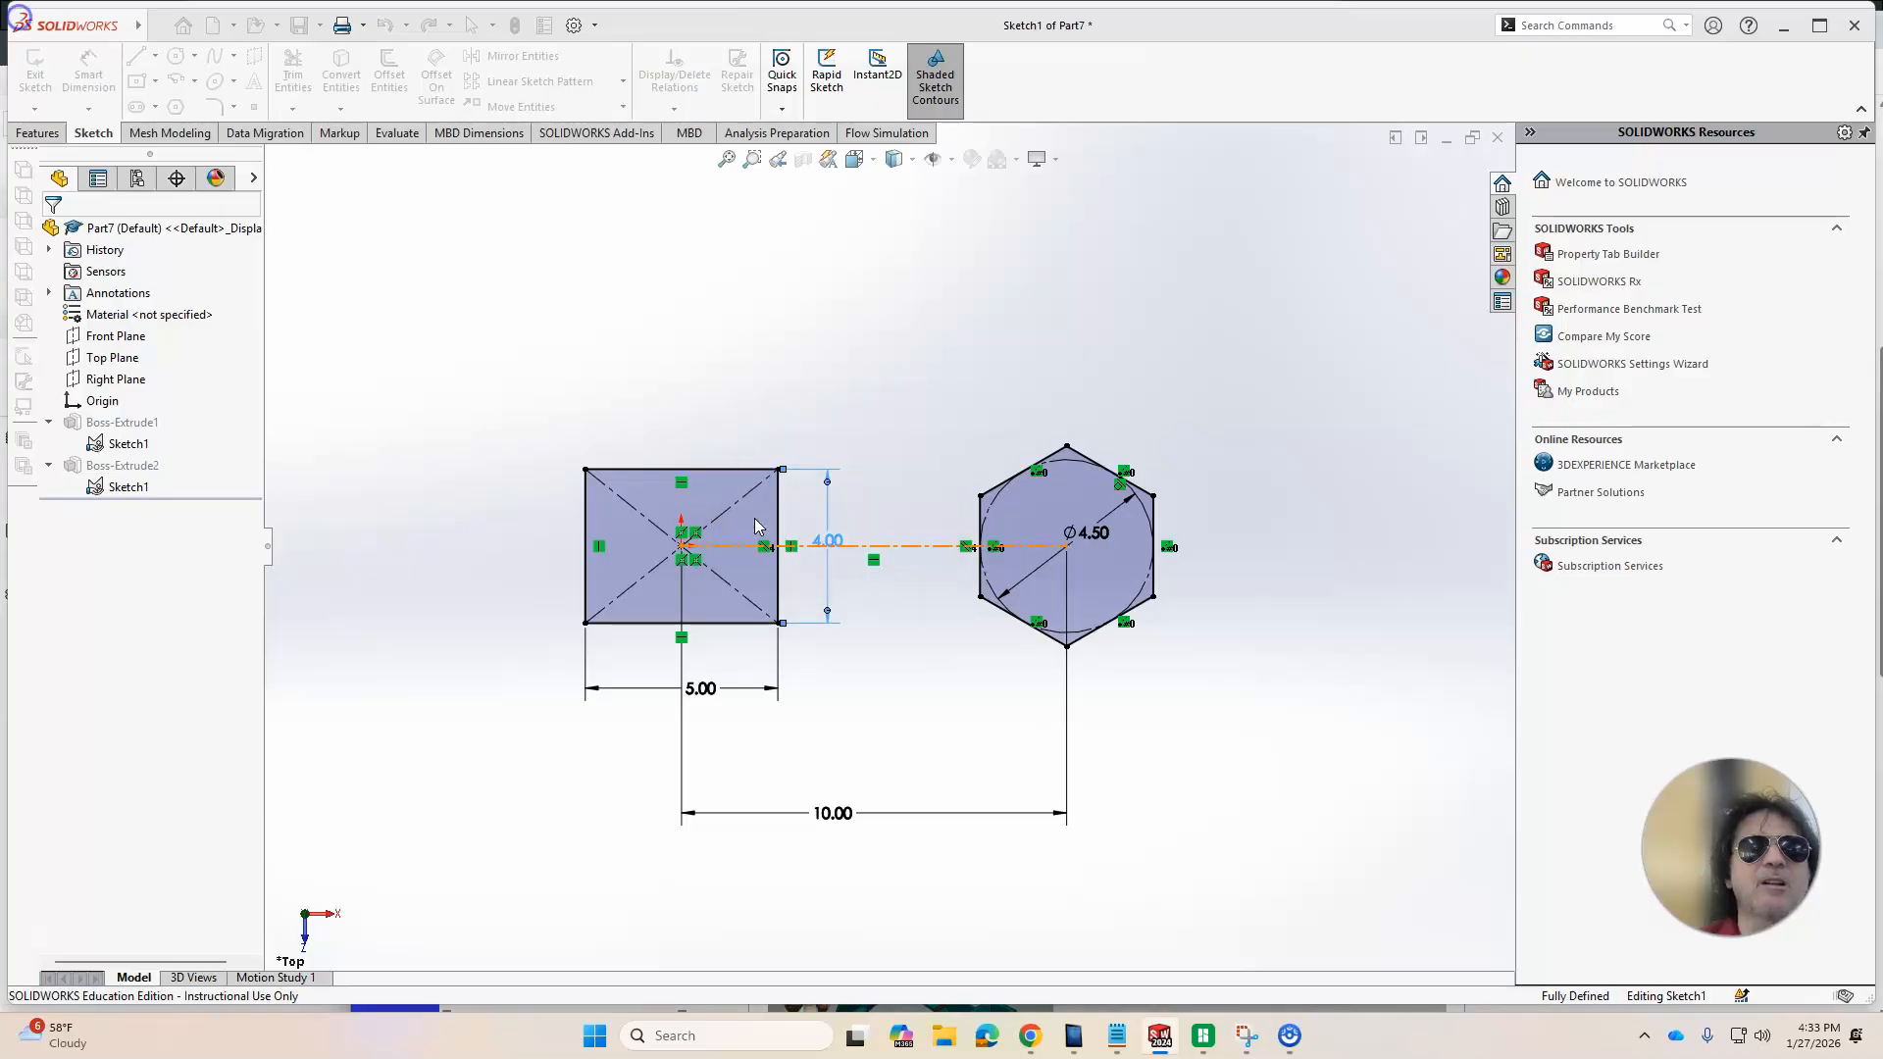
pyautogui.click(1438, 189)
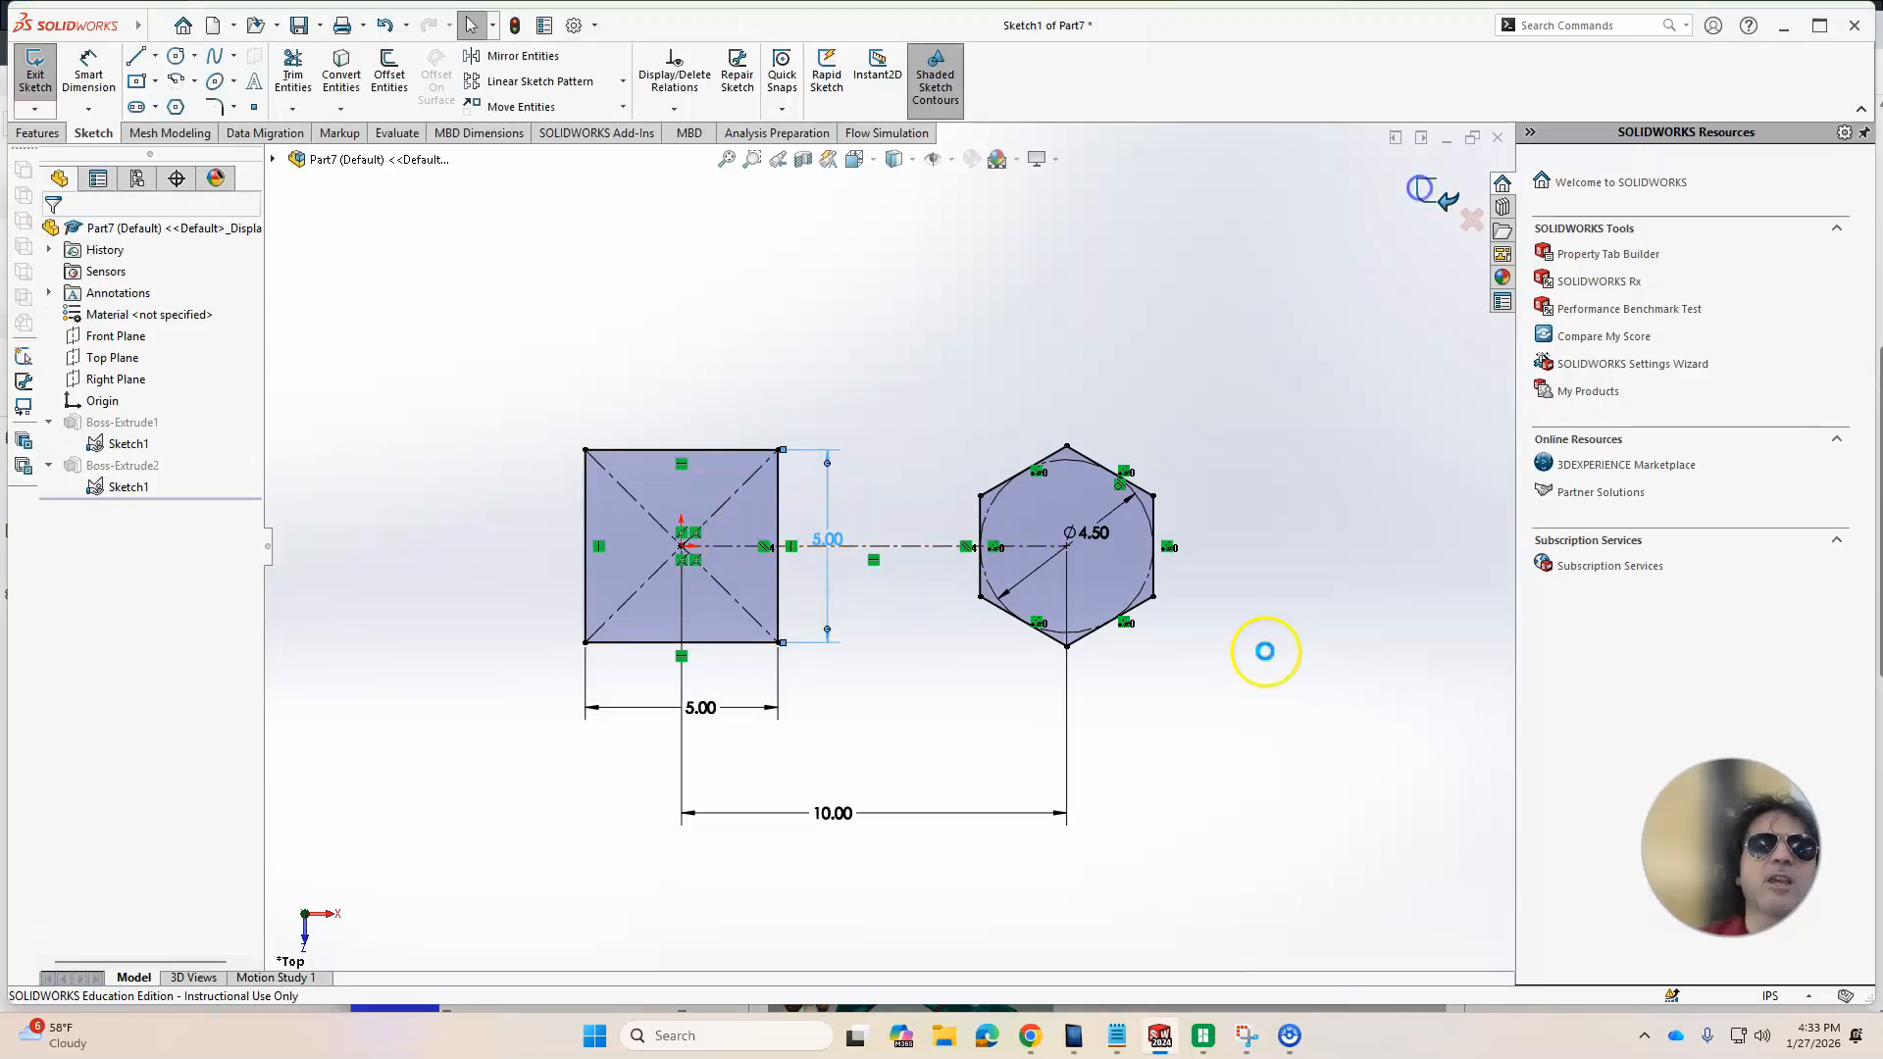
pyautogui.moveTo(1261, 767); pyautogui.dragTo(1249, 501, button='middle')
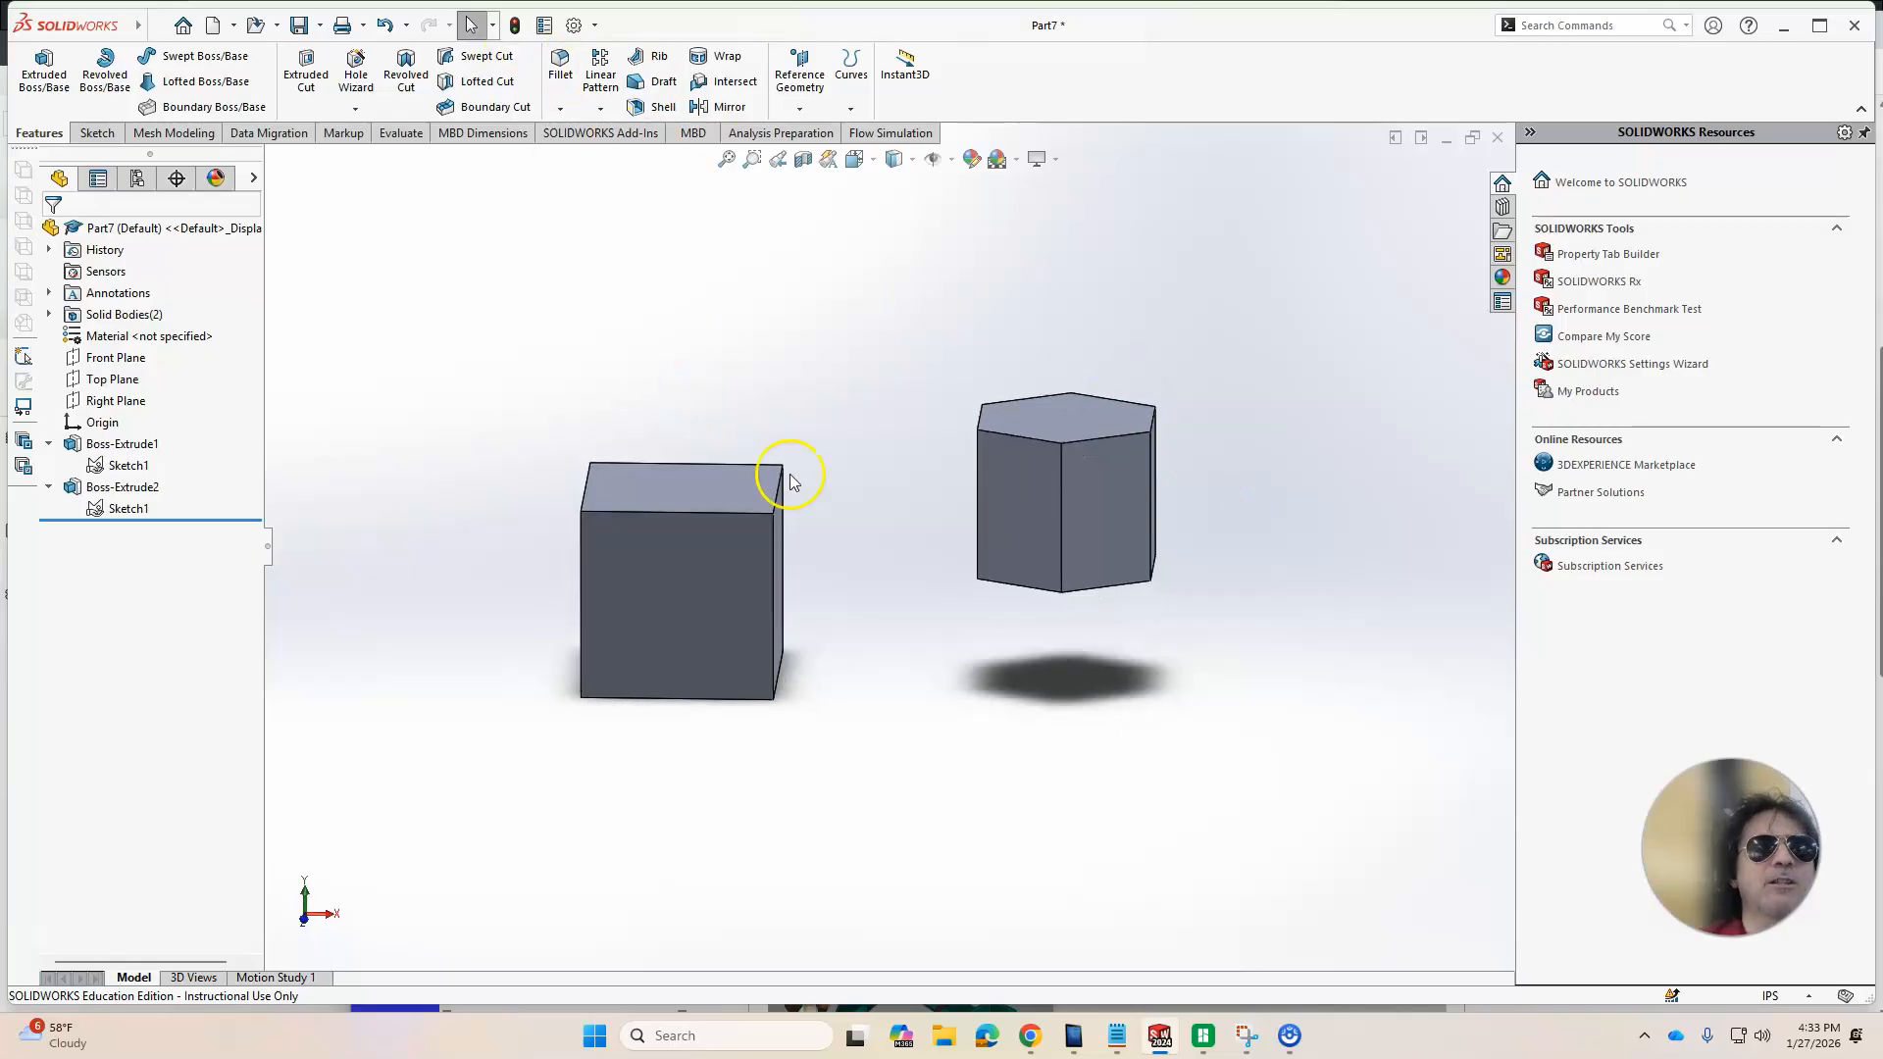
pyautogui.moveTo(1111, 638); pyautogui.dragTo(1118, 714, button='middle')
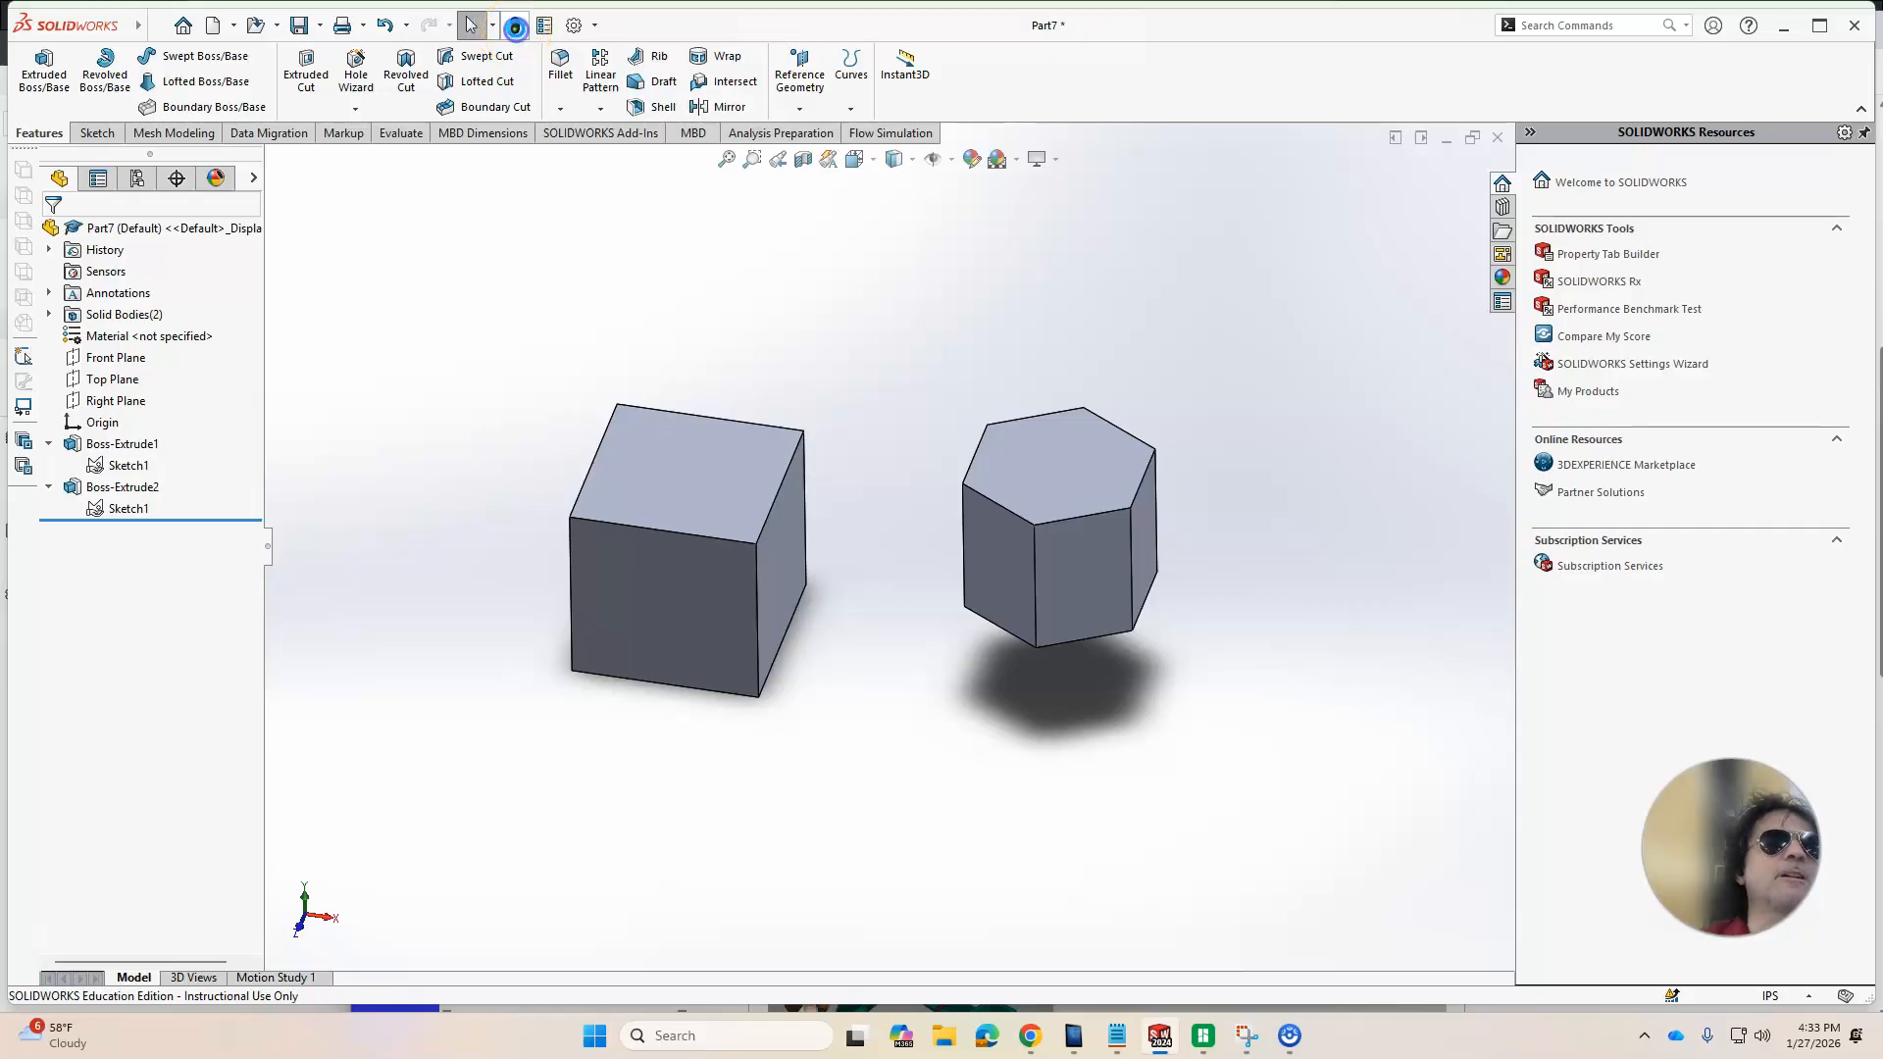
pyautogui.moveTo(798, 618); pyautogui.dragTo(813, 551, button='middle')
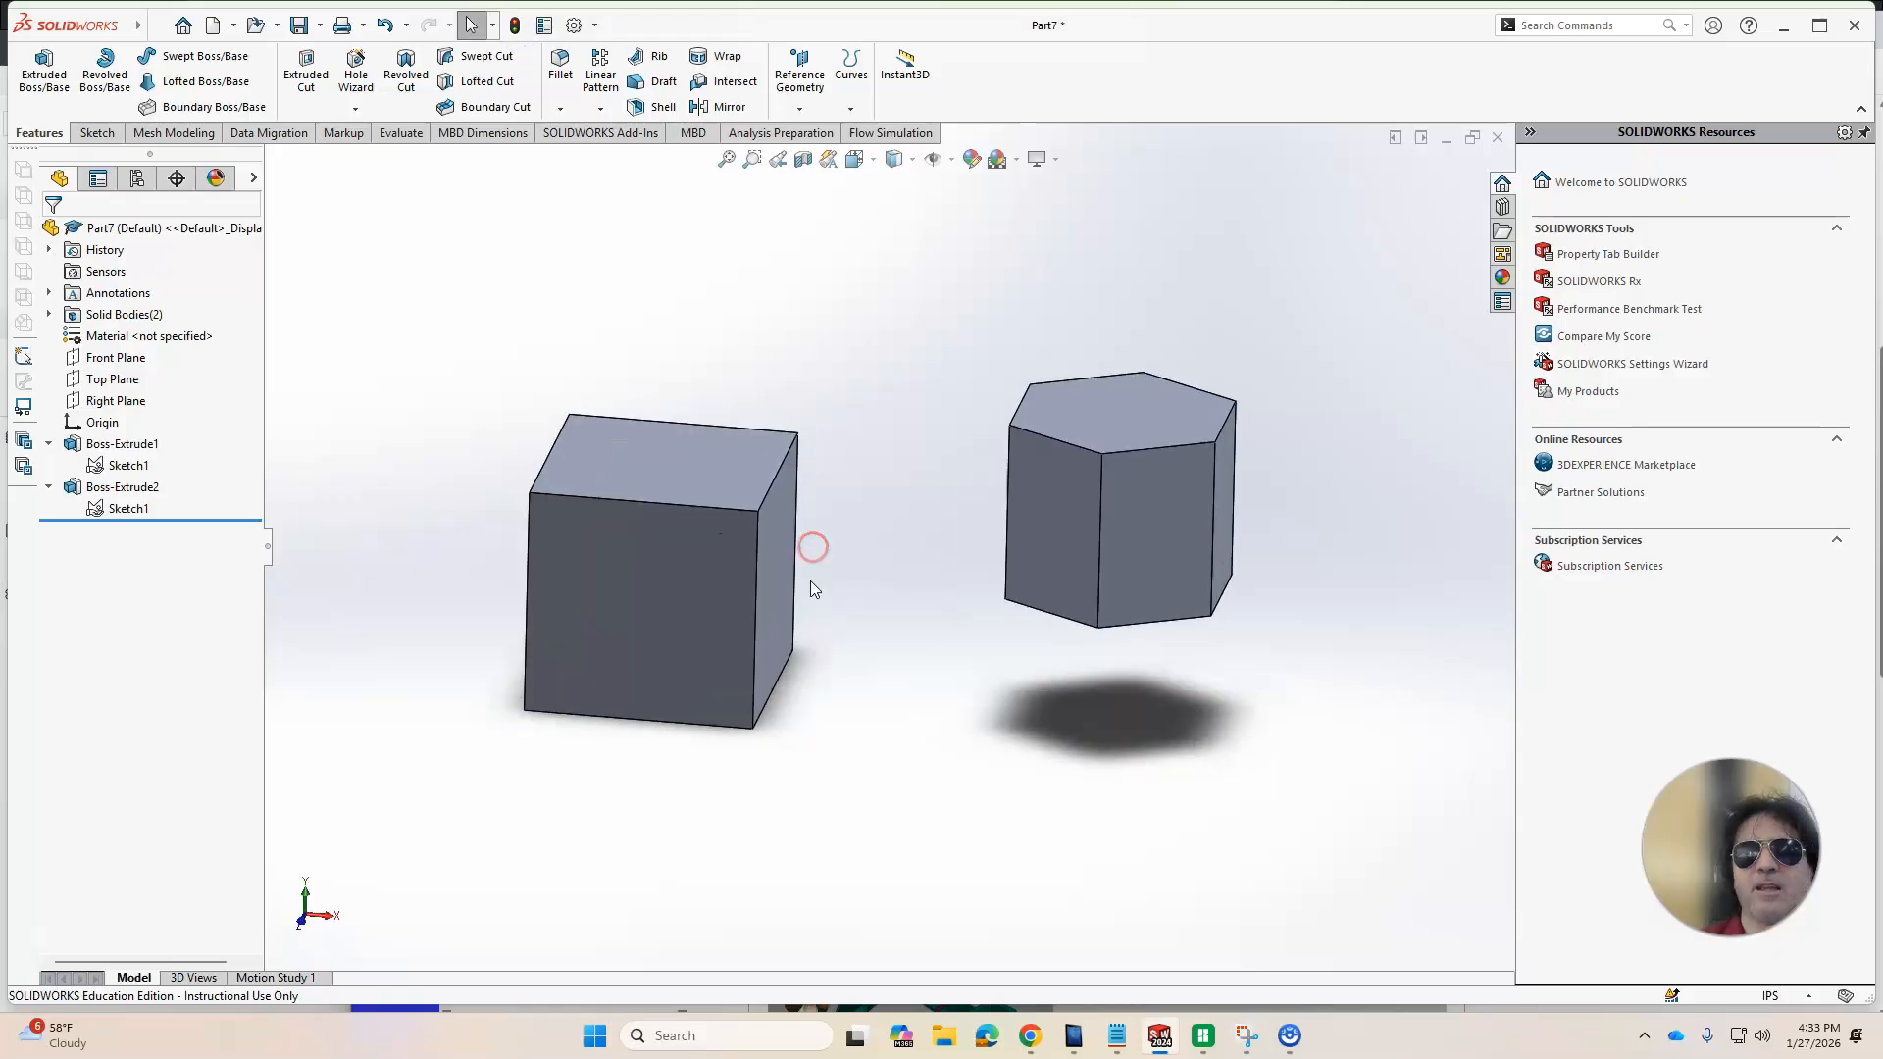